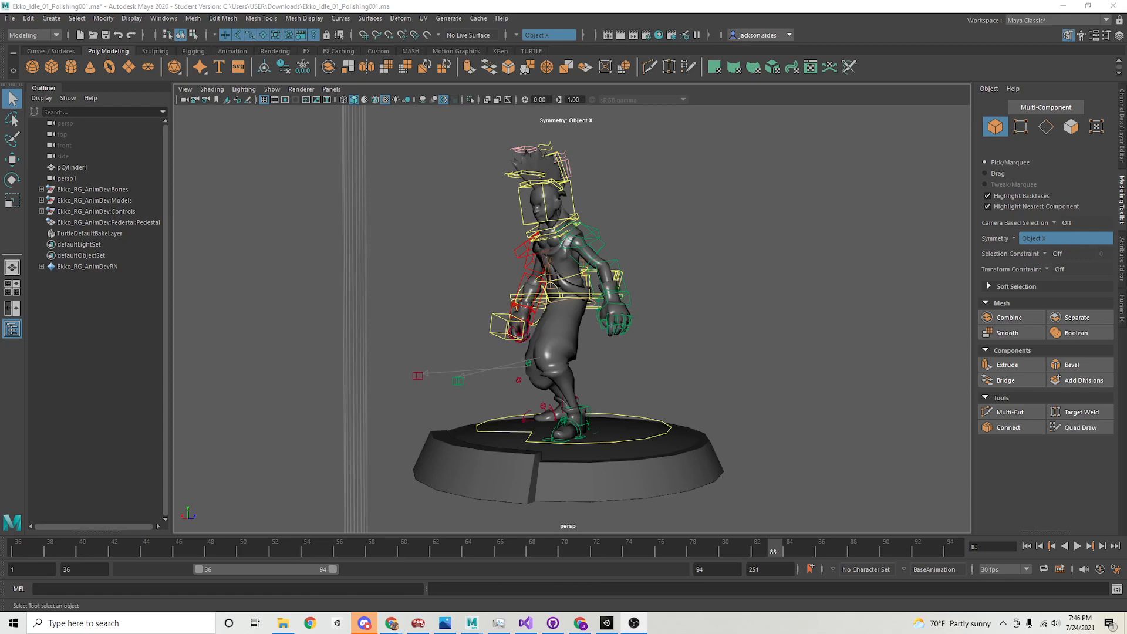
Play back the character's idle animation on the pedestal, viewing it from a slightly rotated angle, and stop playback
key("alt+v")
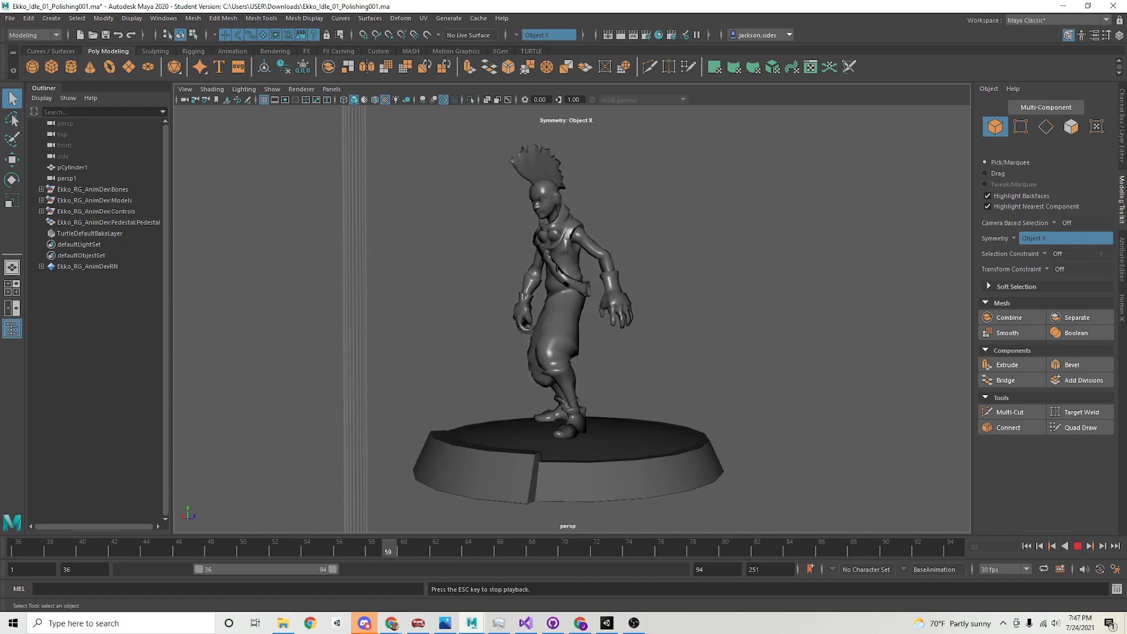
mouse_move(564, 294)
left_mouse_down("alt")
mouse_move(739, 293)
mouse_move(581, 293)
left_mouse_up("alt")
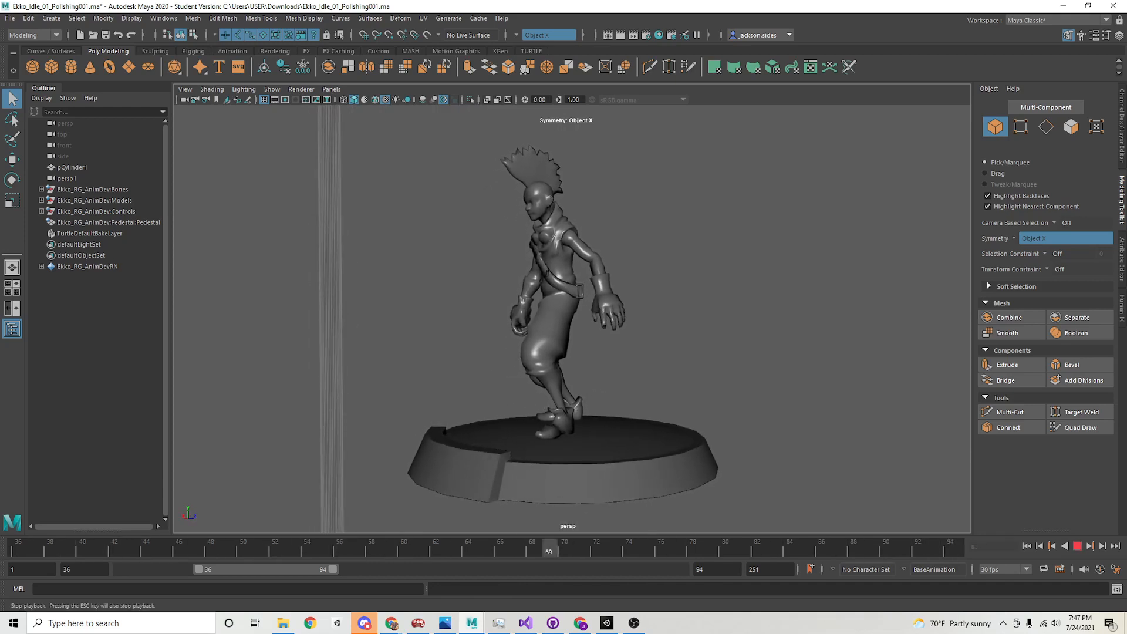
left_click(1077, 546)
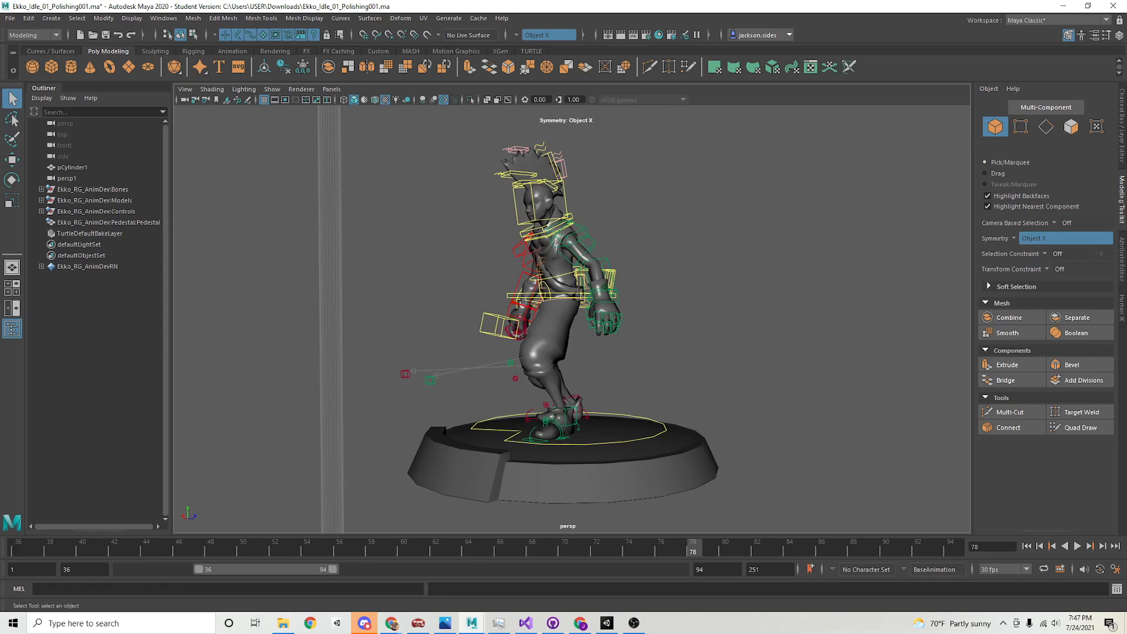
Set the scene's animation range to start at frame 36 and end at frame 94
left_click(30, 569)
left_click(84, 570)
left_click(29, 570)
type("36")
double_click(763, 569)
type("9")
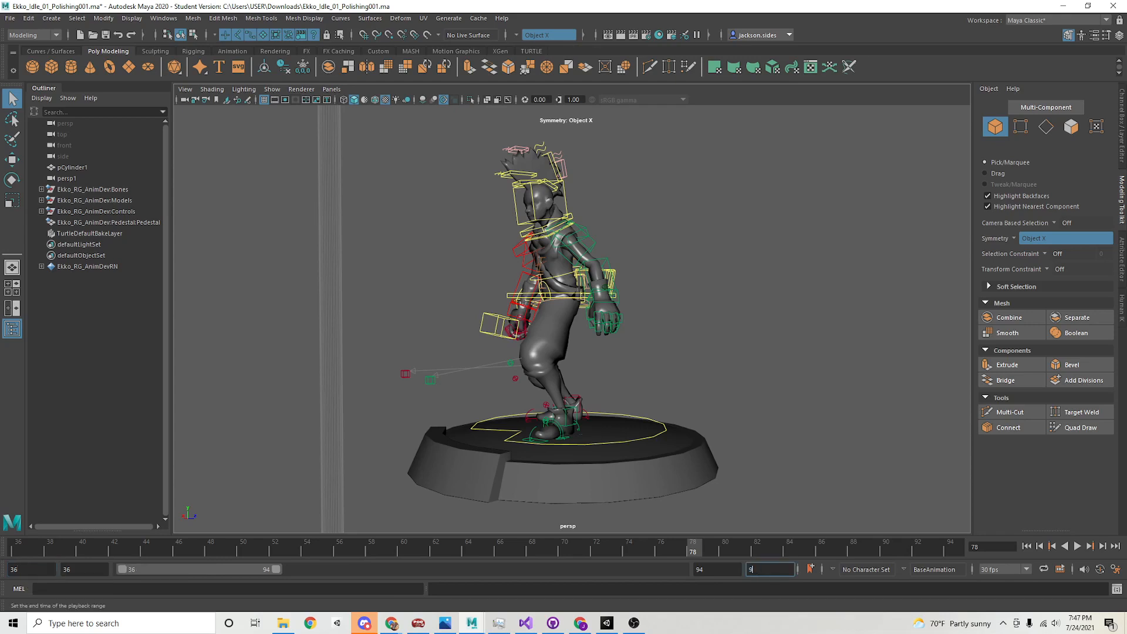
type("4")
key("Return")
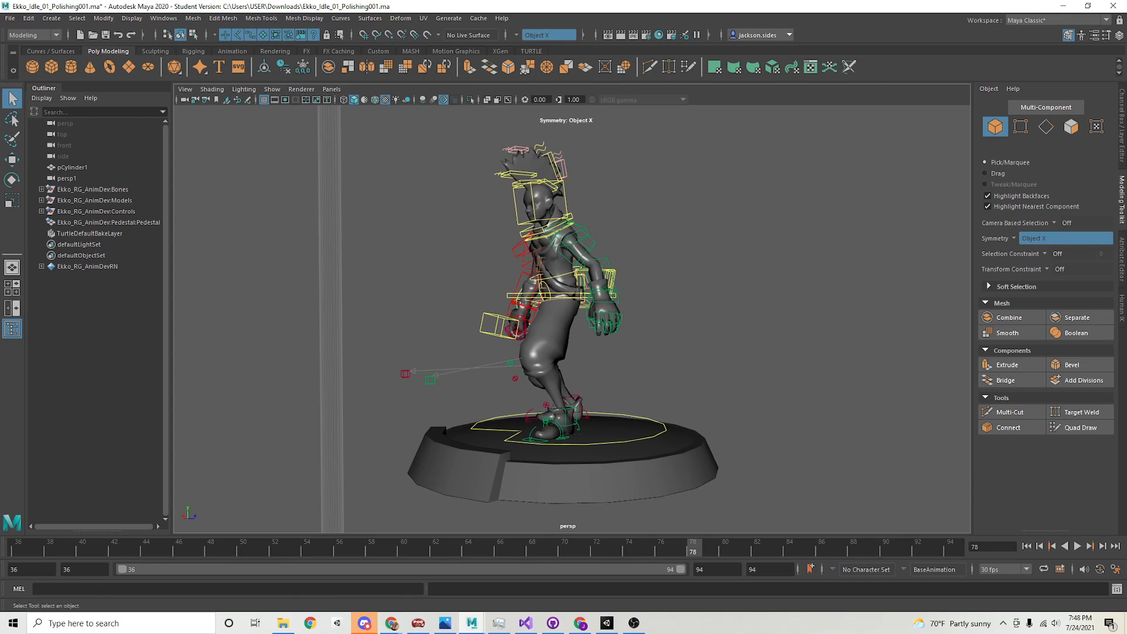
Select the Ekko_RG_AnimDev Bones and Models groups together and highlight the whole frame range on the timeline
left_click(93, 189)
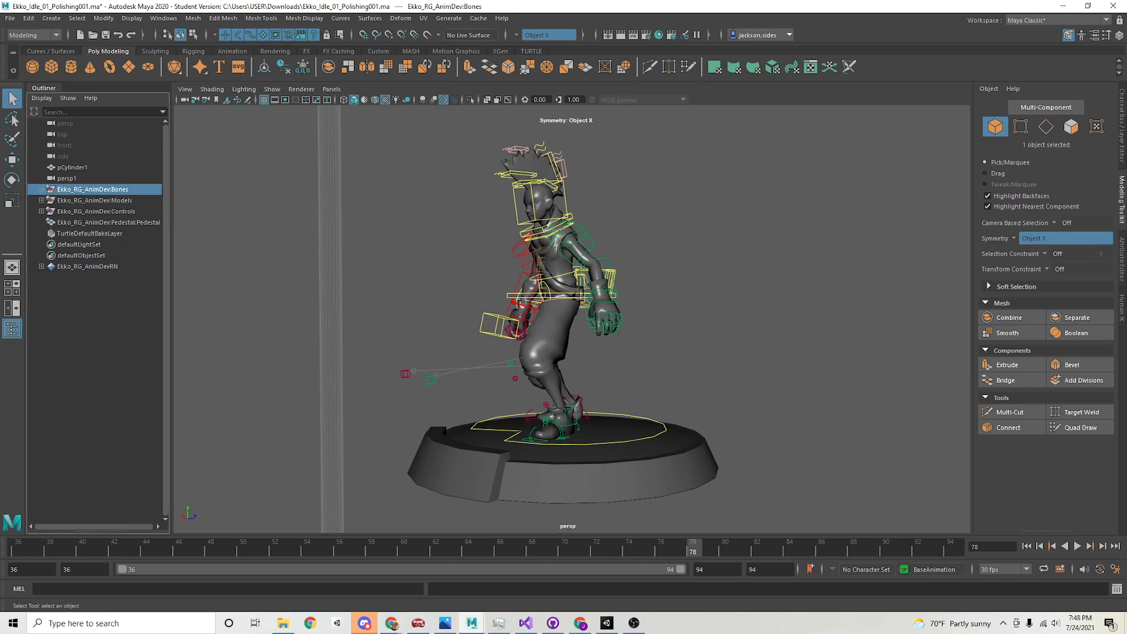
left_click(118, 201, "ctrl")
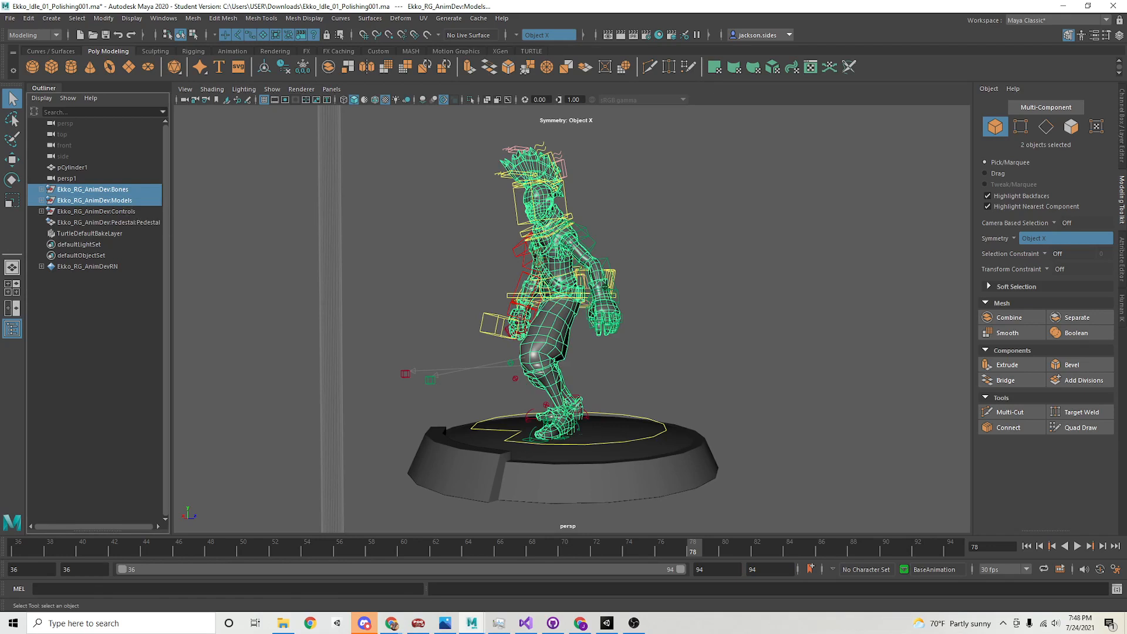
double_click(469, 548)
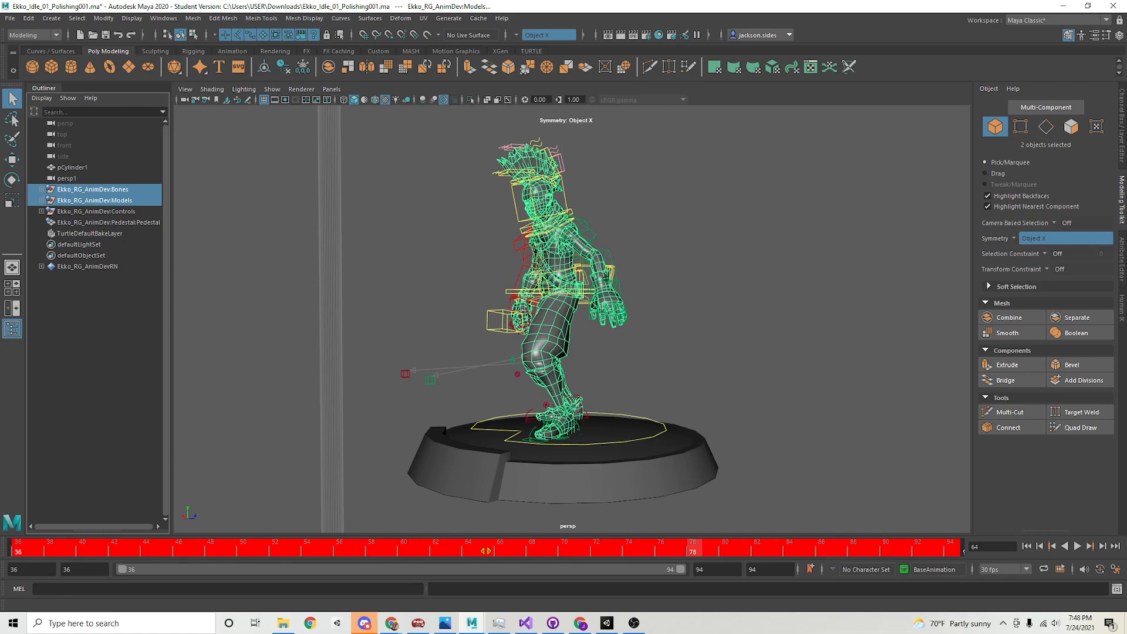
Open the options for exporting the selection and choose FBX export as the file type
left_click(10, 18)
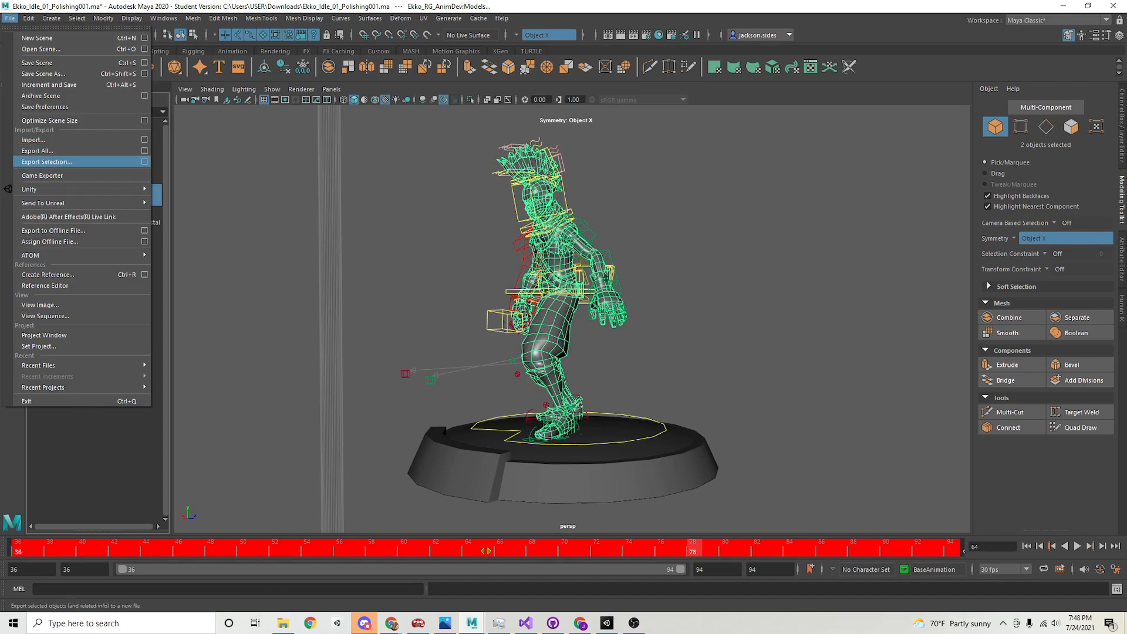
left_click(144, 162)
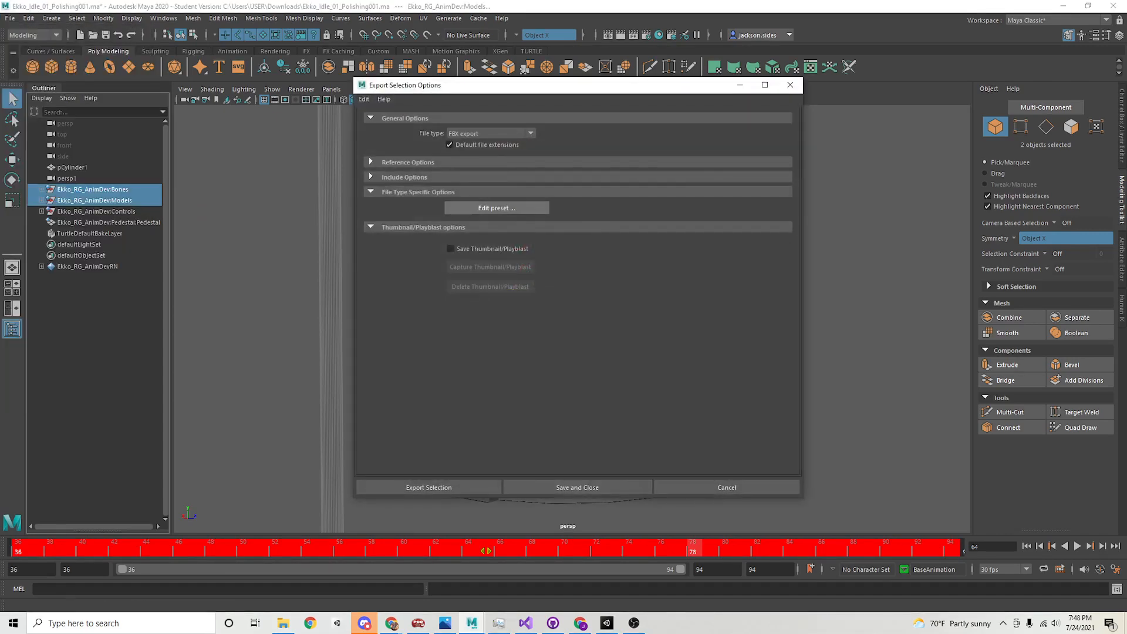
left_click(490, 134)
left_click(486, 211)
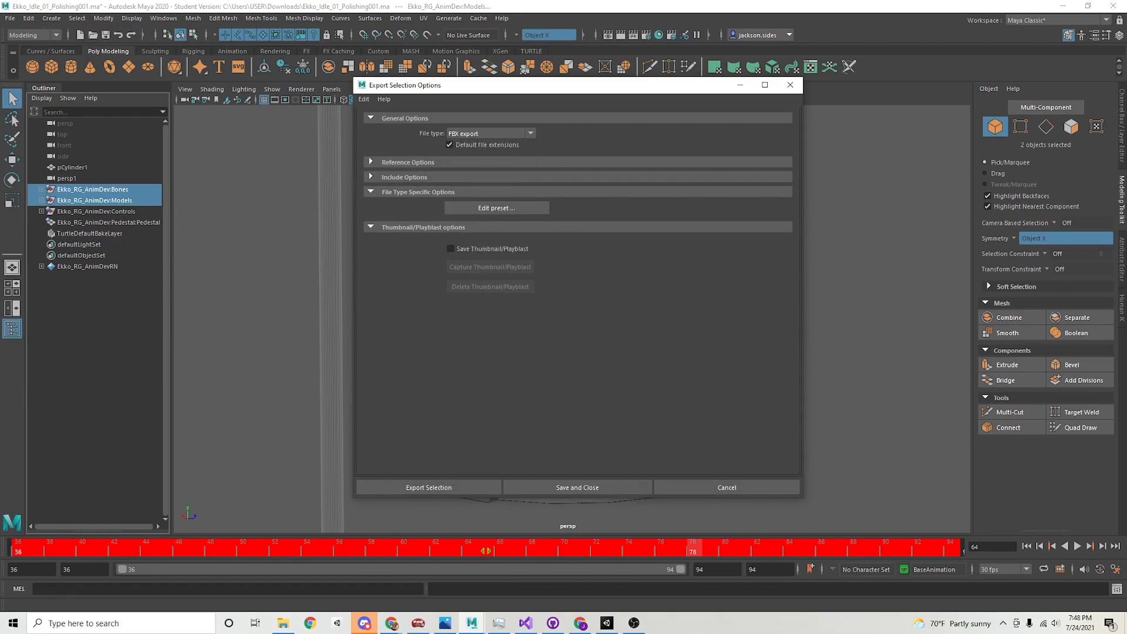
left_click(407, 162)
left_click(407, 162)
left_click(405, 177)
left_click(405, 177)
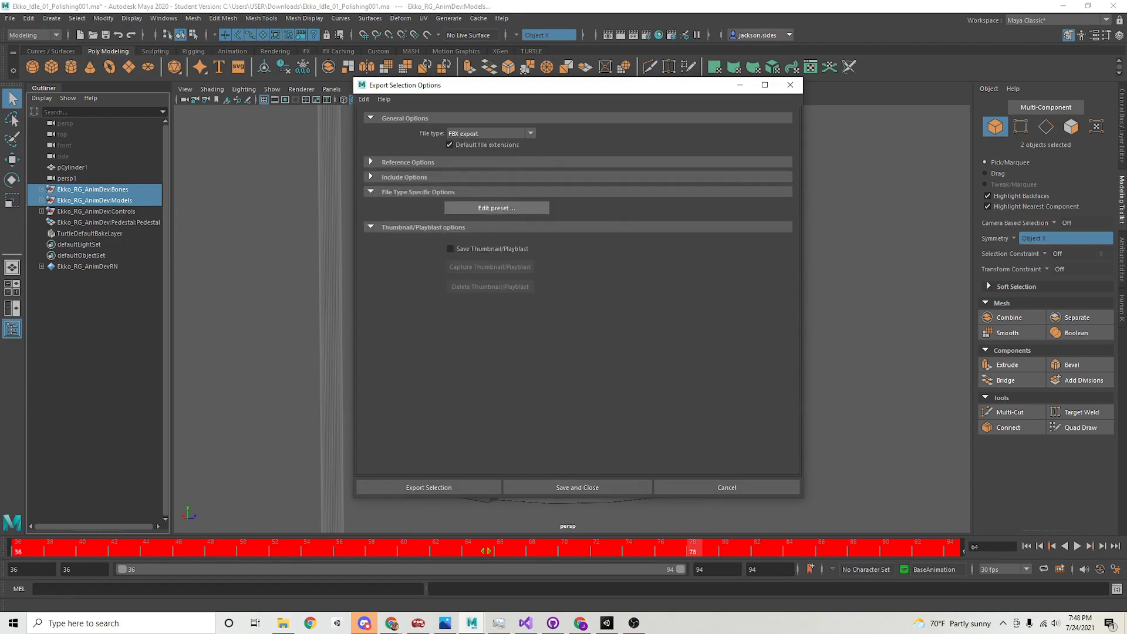
Open the FBX export preset and examine its geometry, animation, baking, deformed model, units and file format settings
left_click(496, 208)
left_click_drag(563, 71, 549, 60)
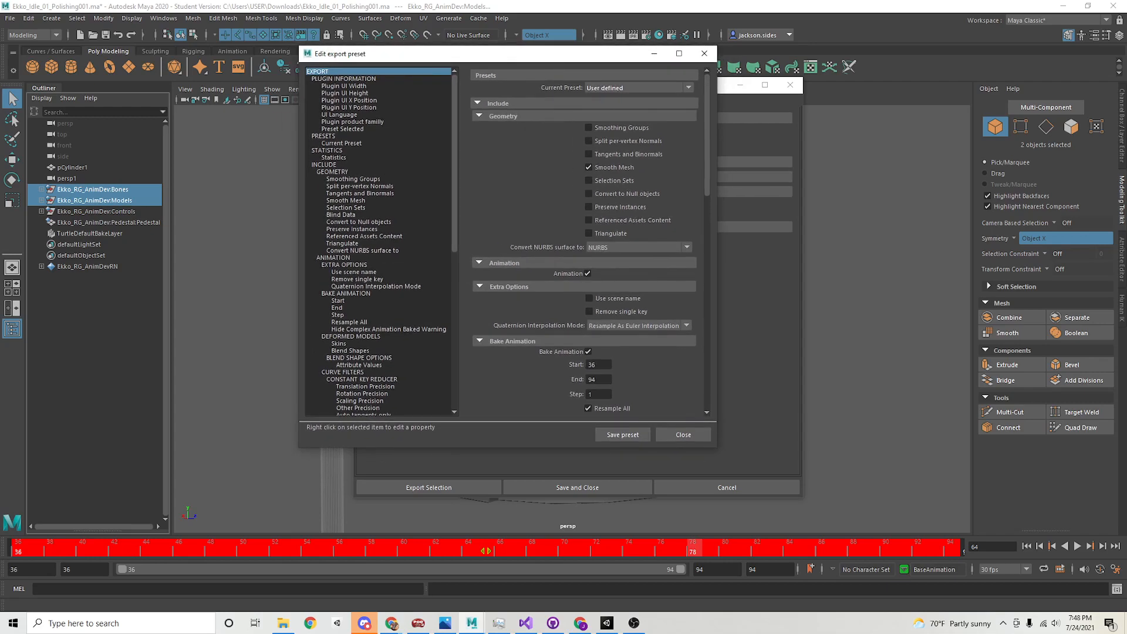
scroll(584, 241, "down", 5)
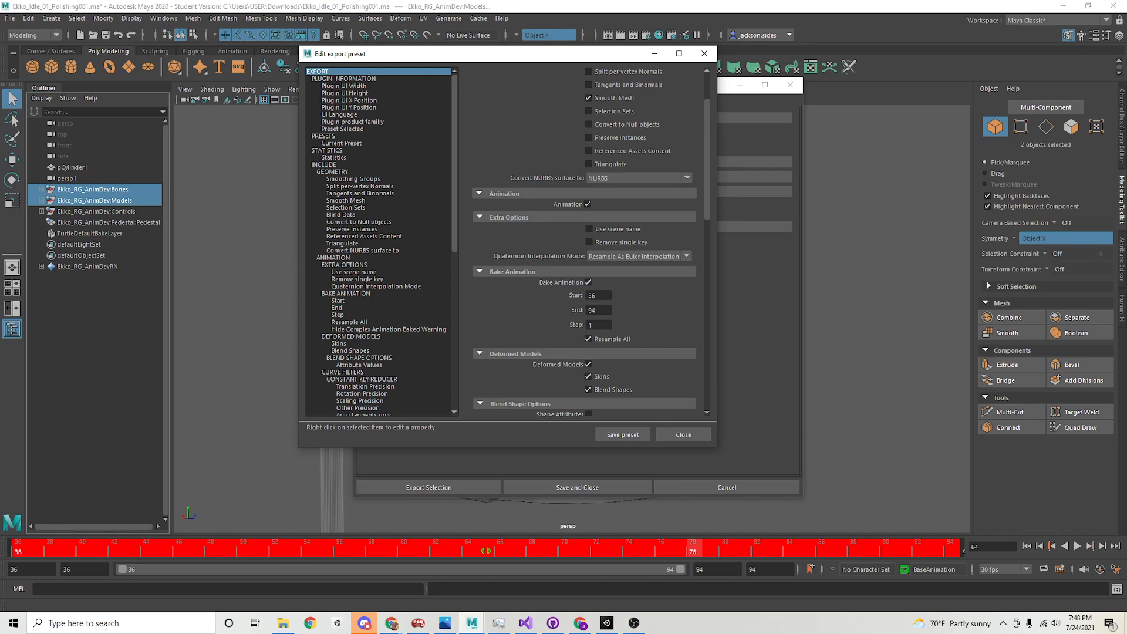
scroll(590, 242, "down", 5)
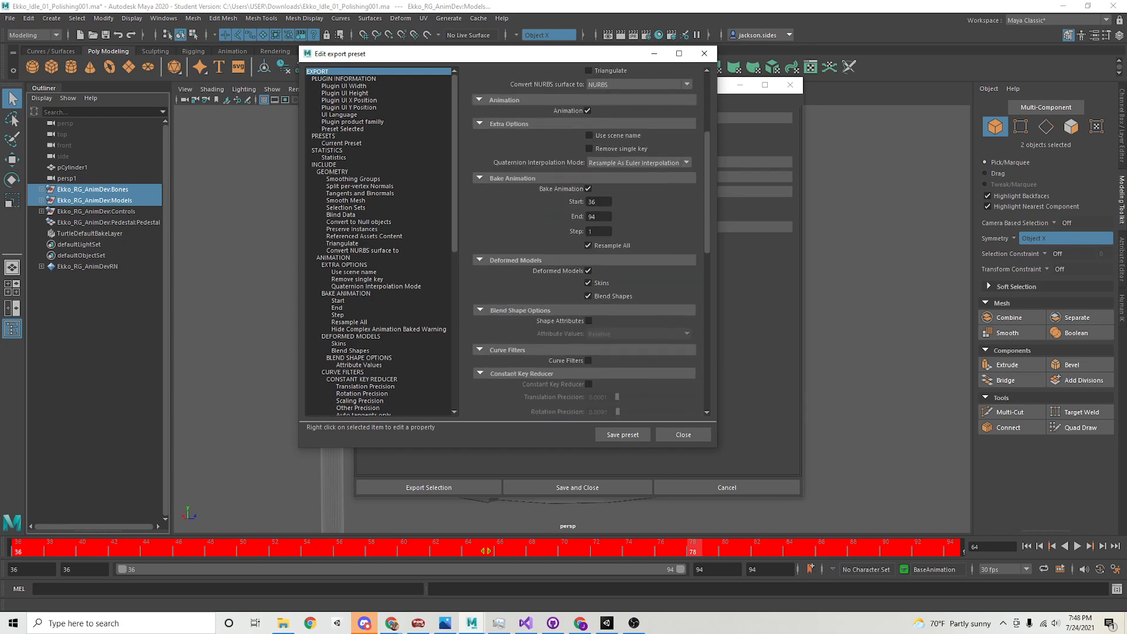
scroll(590, 242, "down", 4)
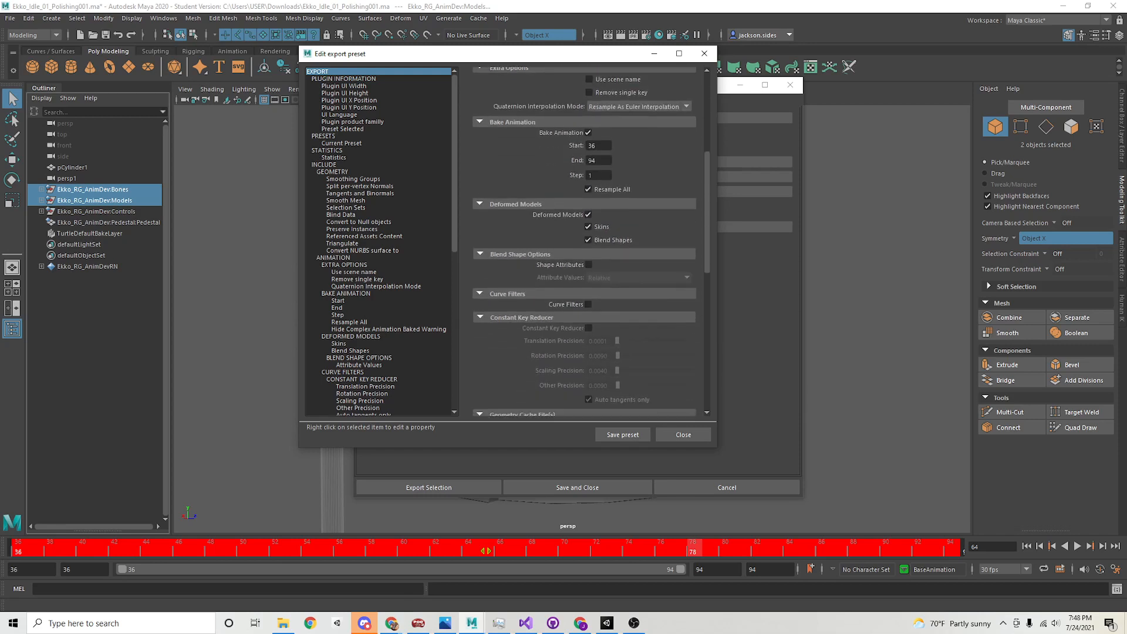
scroll(590, 241, "down", 12)
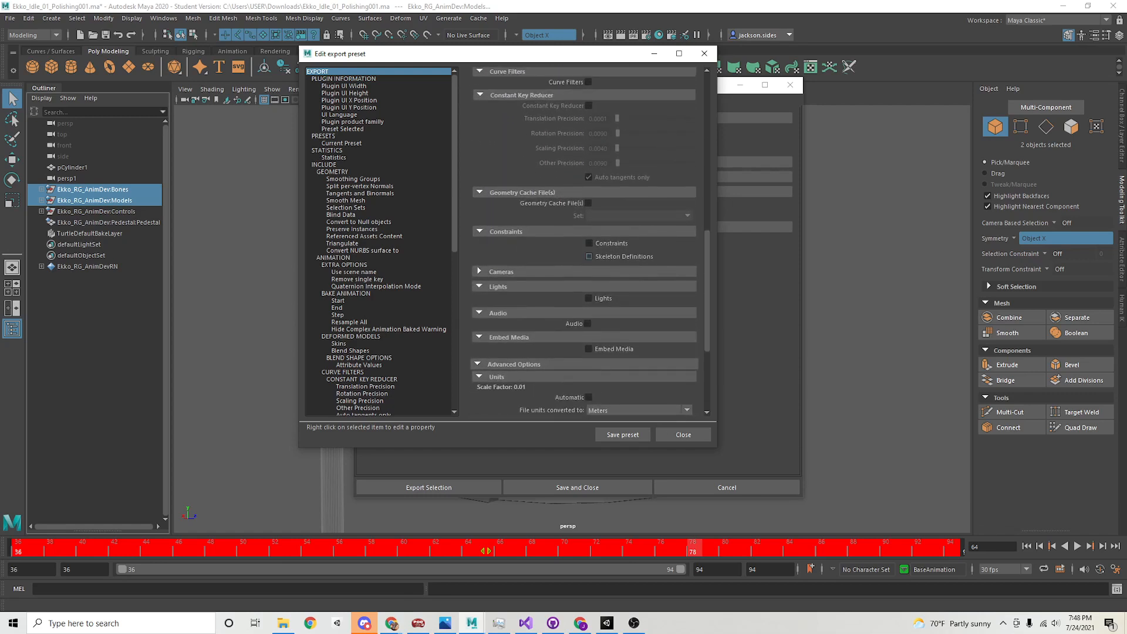
scroll(590, 240, "down", 9)
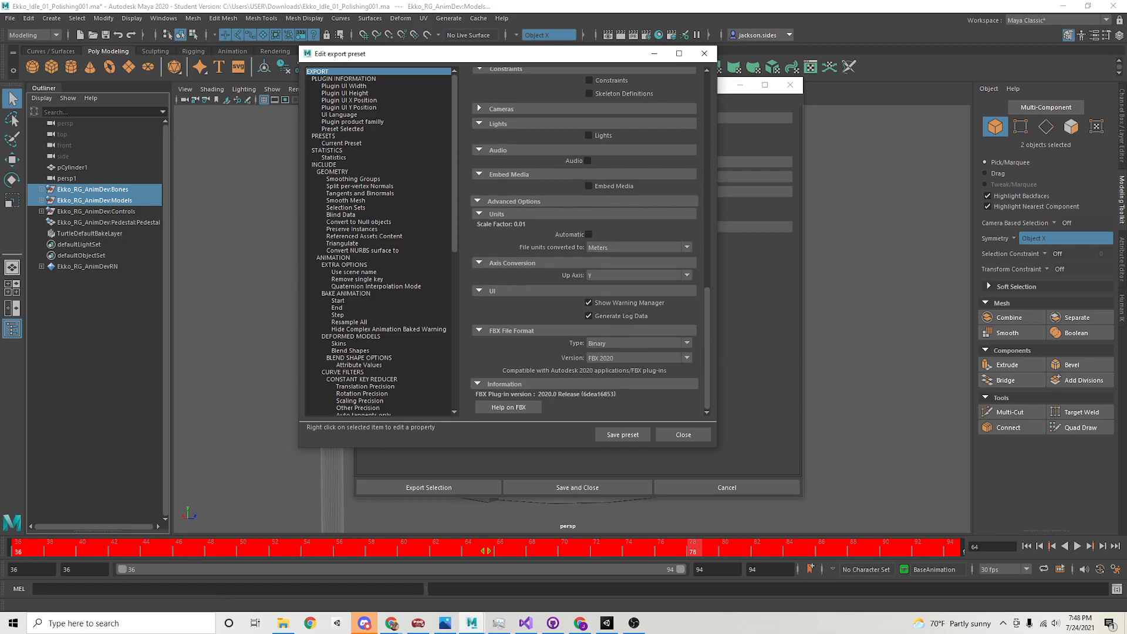
scroll(587, 264, "up", 20)
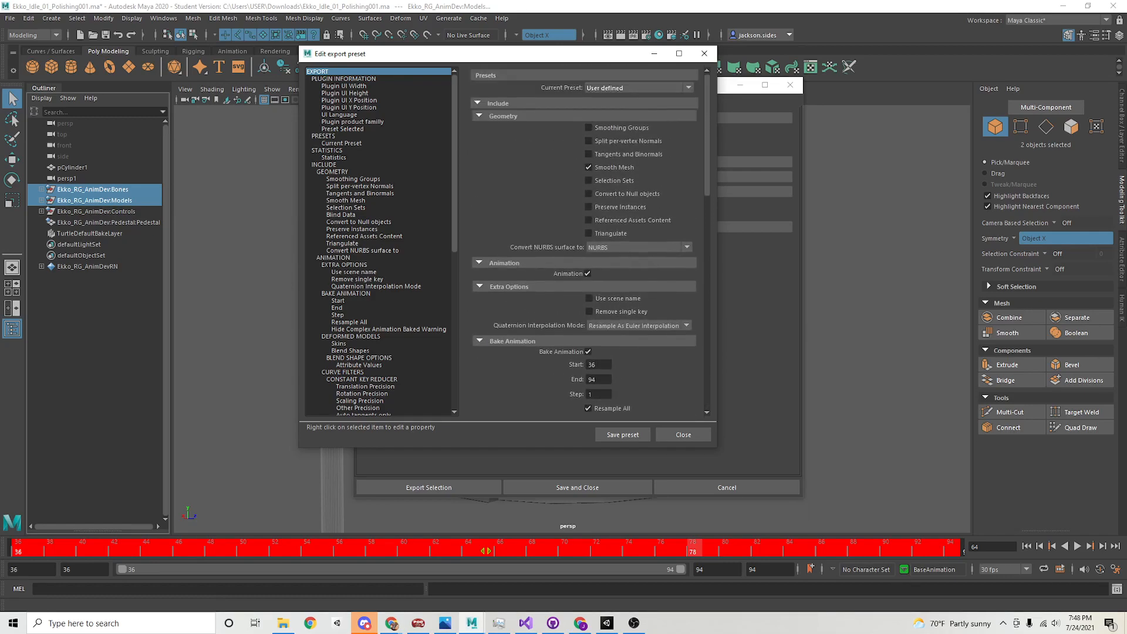
scroll(587, 264, "down", 20)
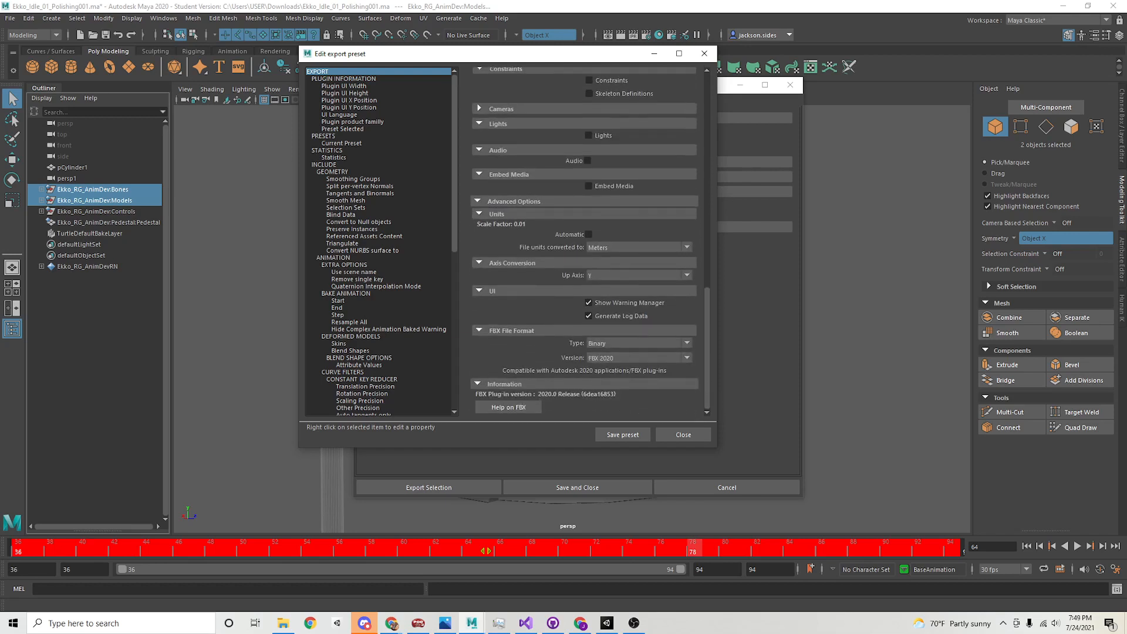
Set the FBX preset's file units conversion to Meters and close the preset editor
scroll(587, 241, "up", 3)
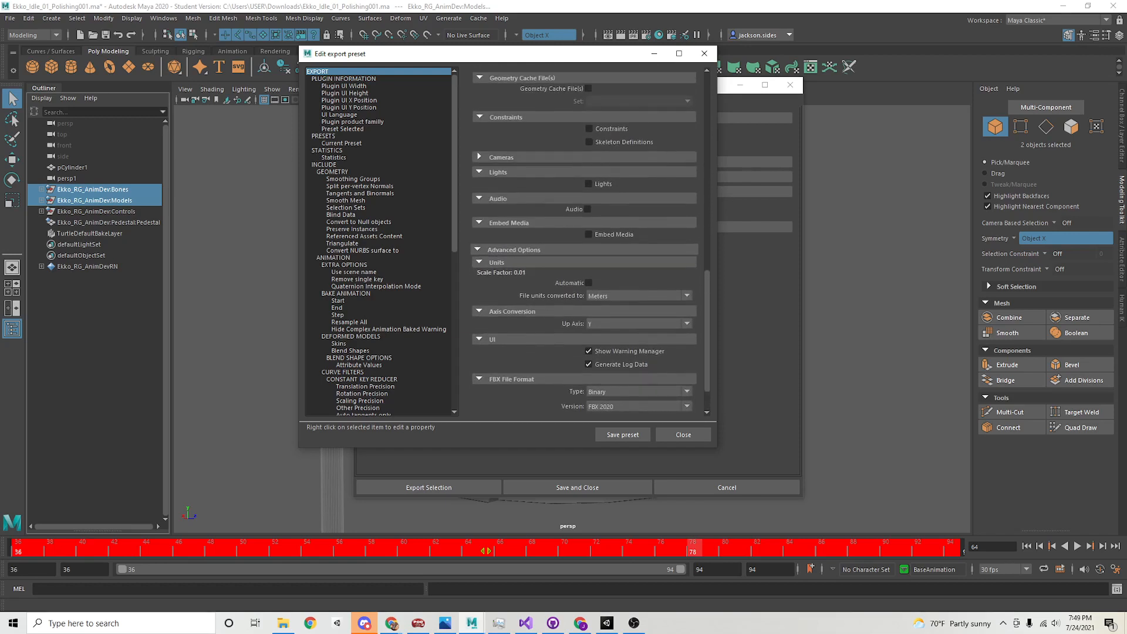
left_click(639, 296)
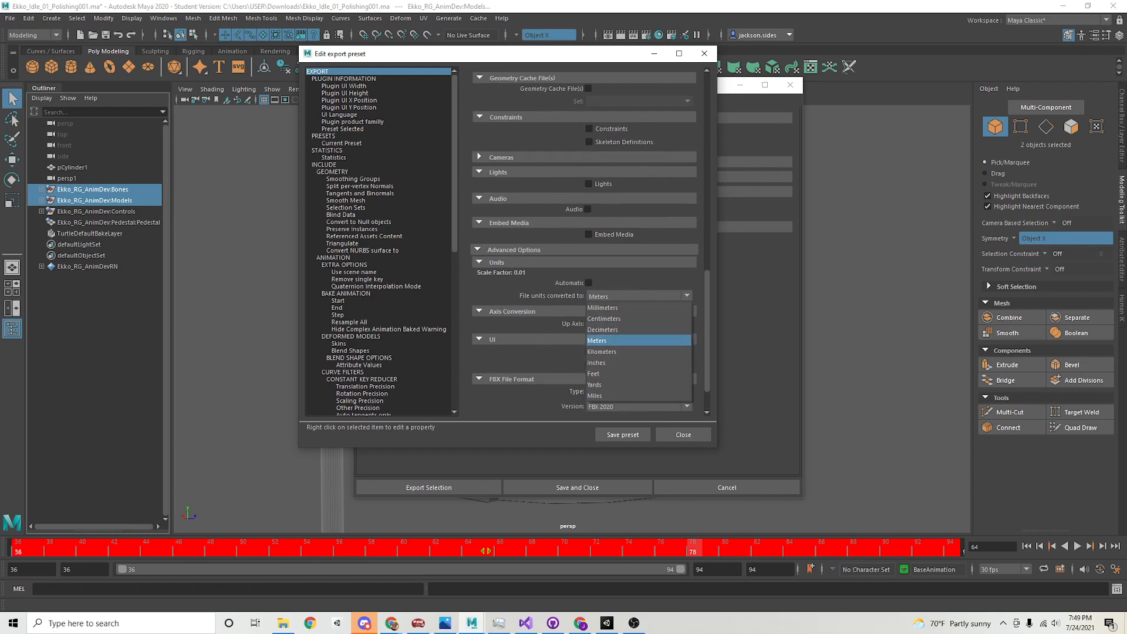
left_click(638, 340)
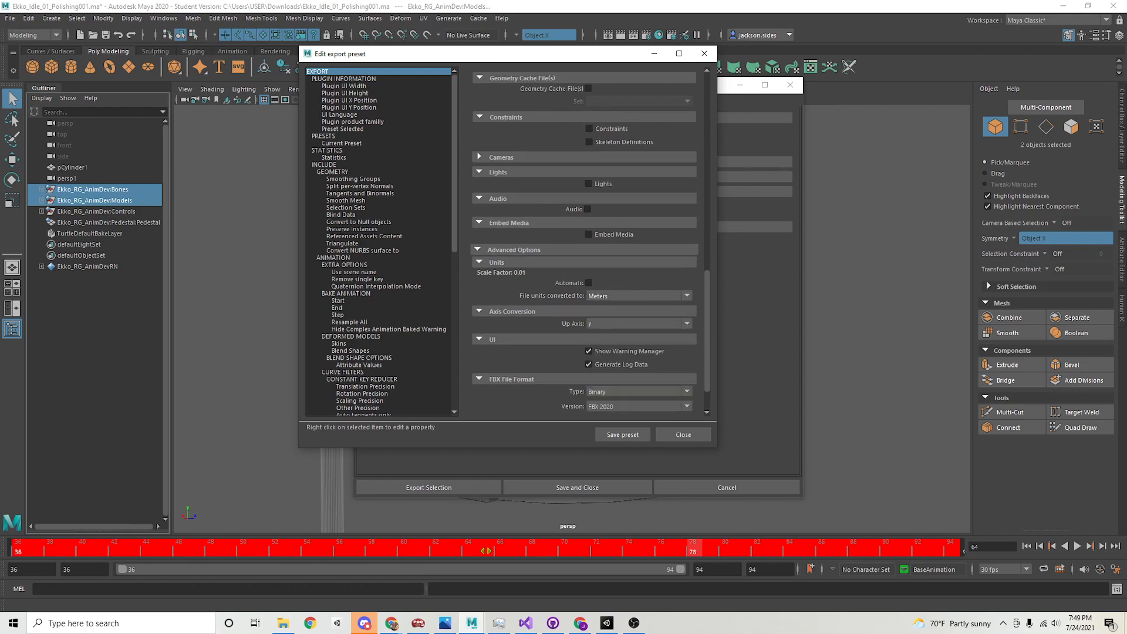
scroll(586, 241, "down", 2)
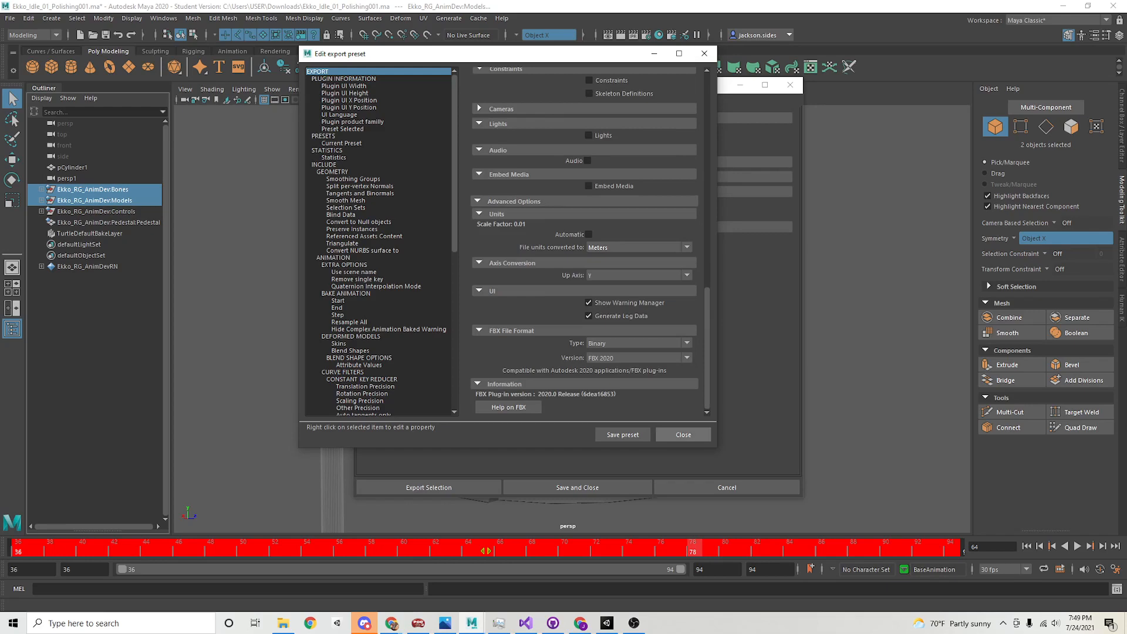
left_click(683, 434)
Export the selected bones and models as Ekko_Idle_Test_3.fbx to the CharacterAnimation folder, checking the complex animation warning before dismissing the report
left_click(429, 487)
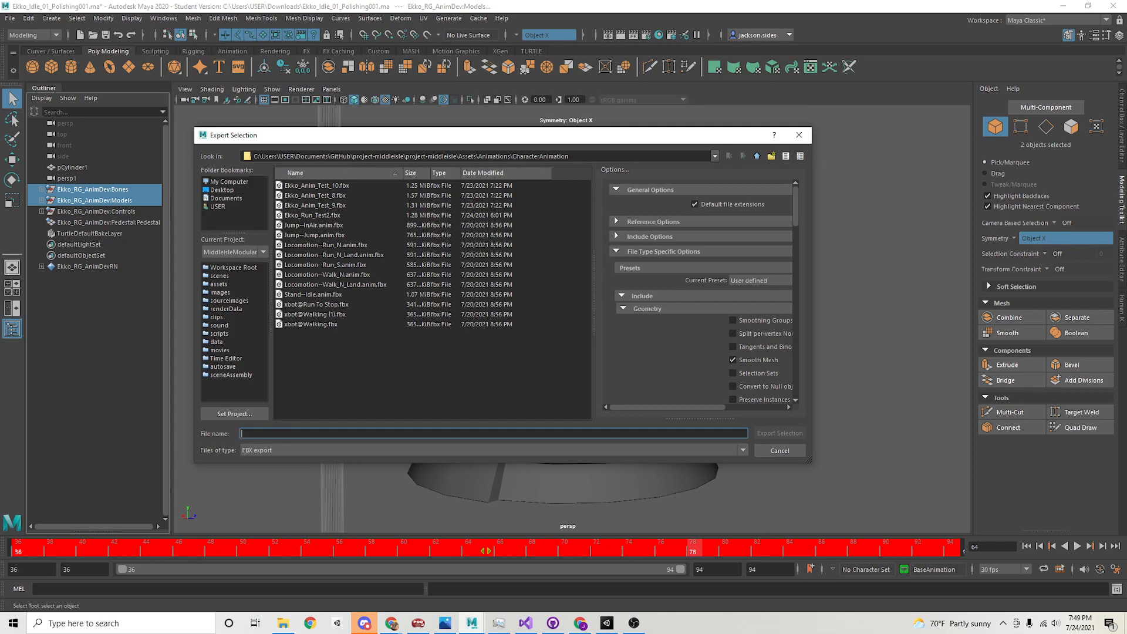
type("Ekko")
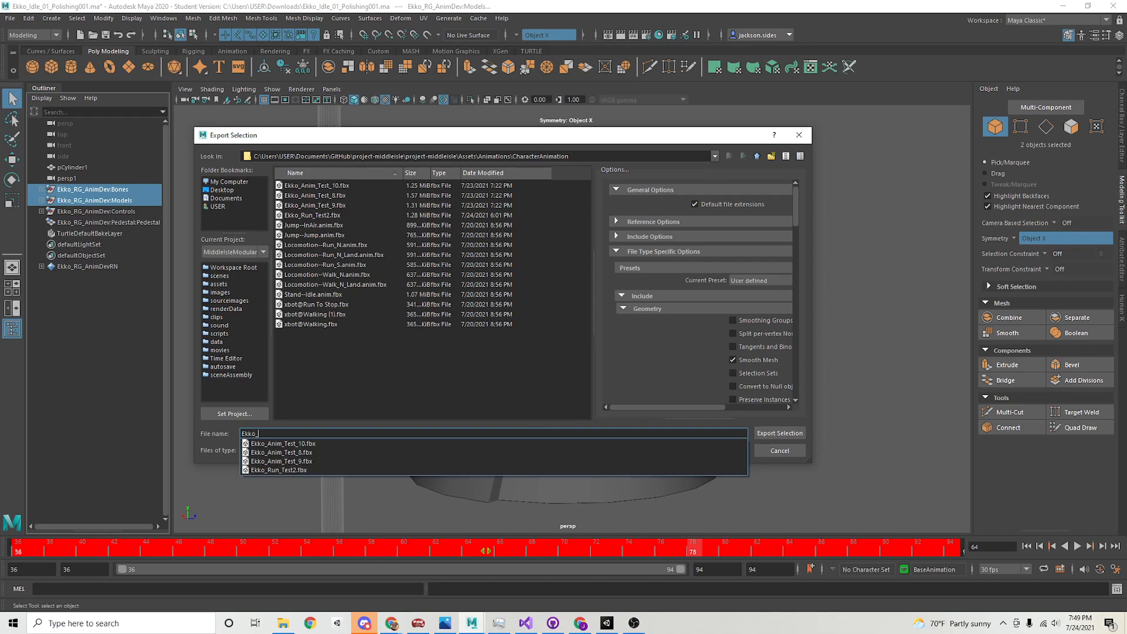
type("_A")
key("BackSpace")
type("Idle_")
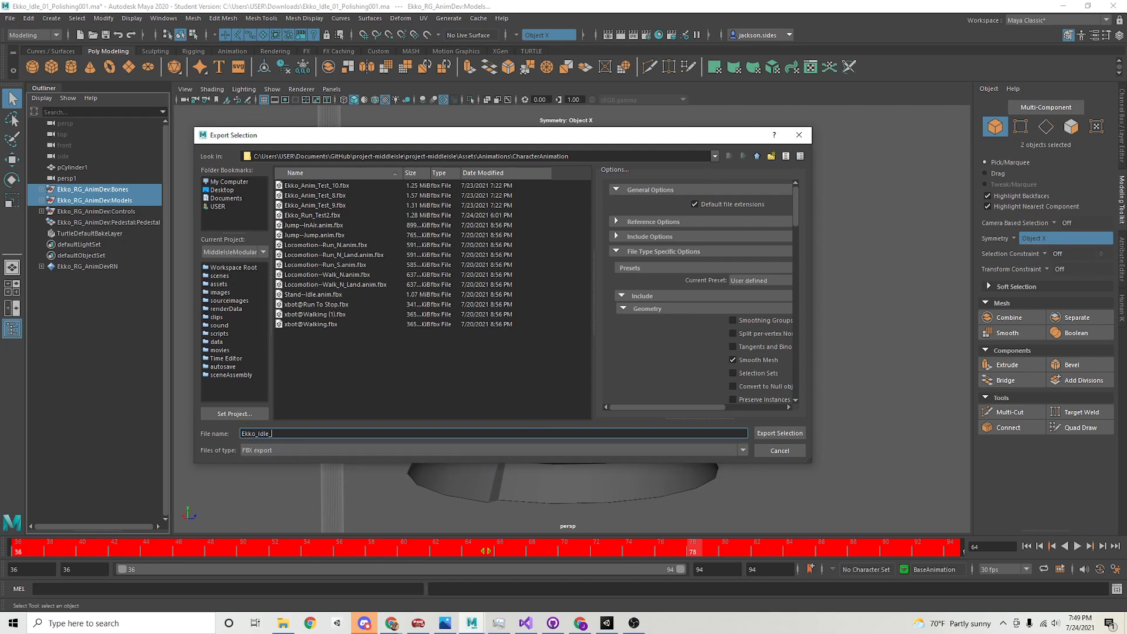
type("Test_3.fbx")
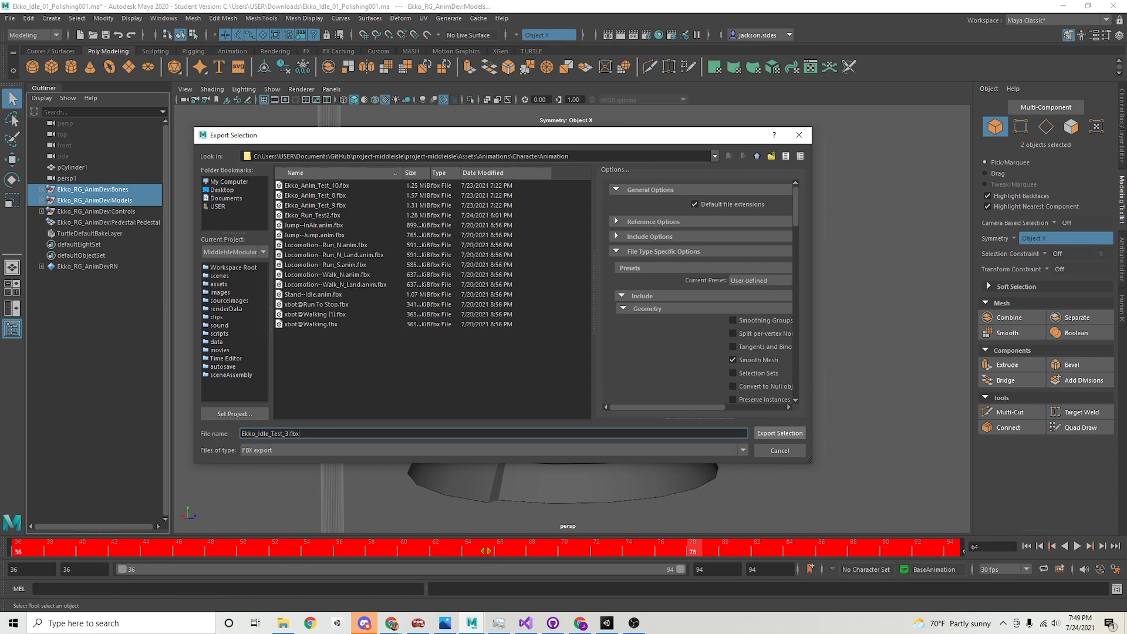
key("Return")
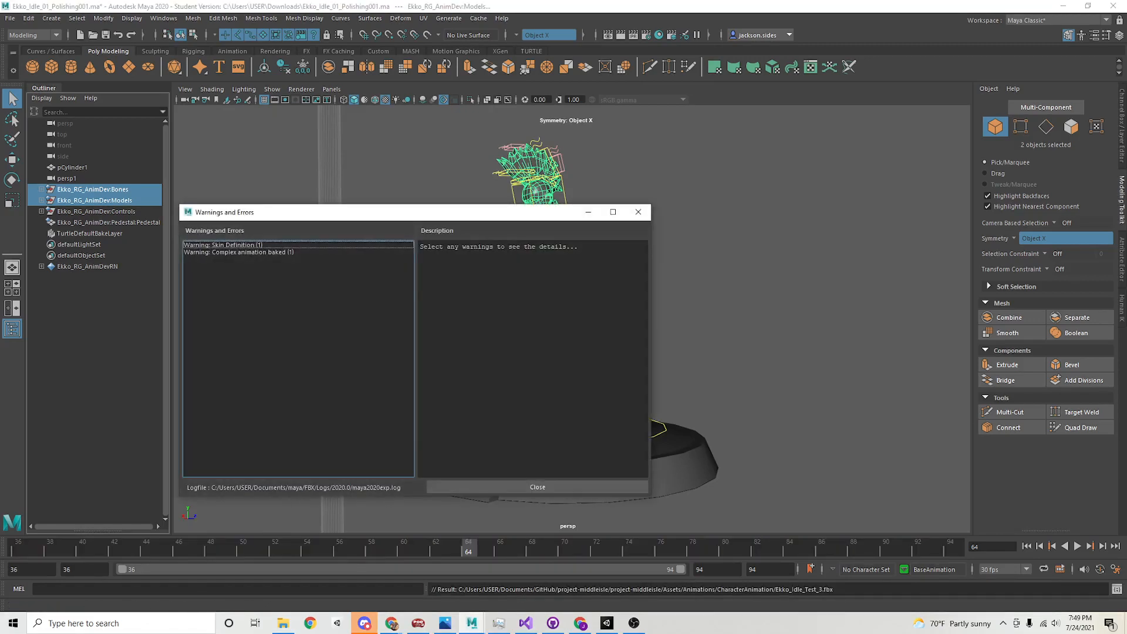
left_click(258, 252)
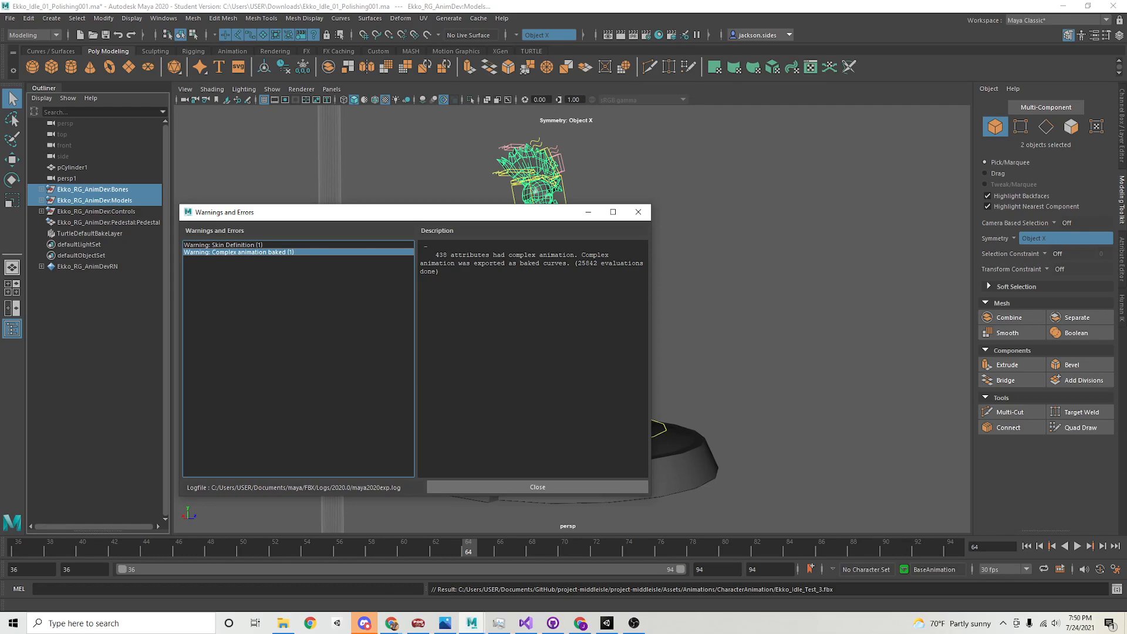
left_click(537, 487)
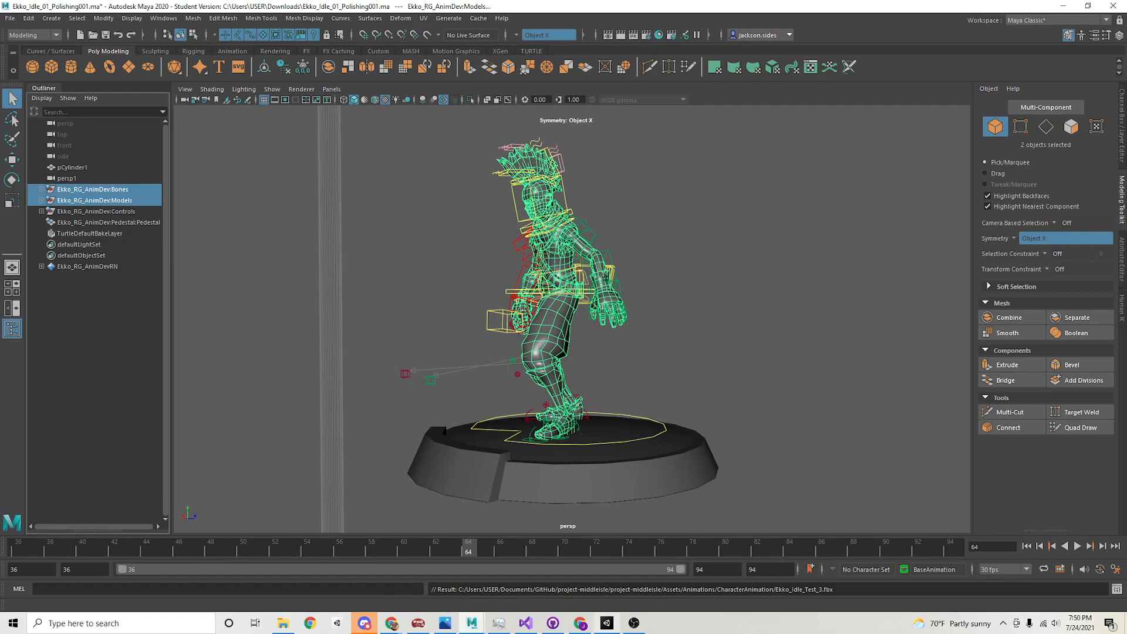
Switch to the Unity project, run PrimaryScene2 in play mode to test the character, and stop it
left_click(607, 623)
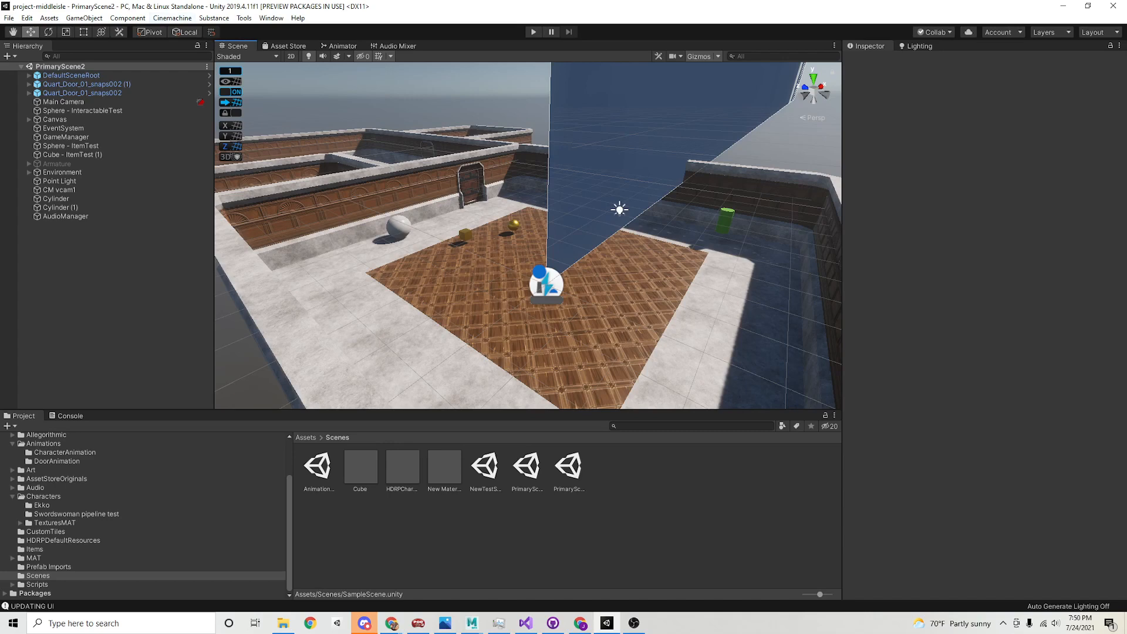
key("ctrl+p")
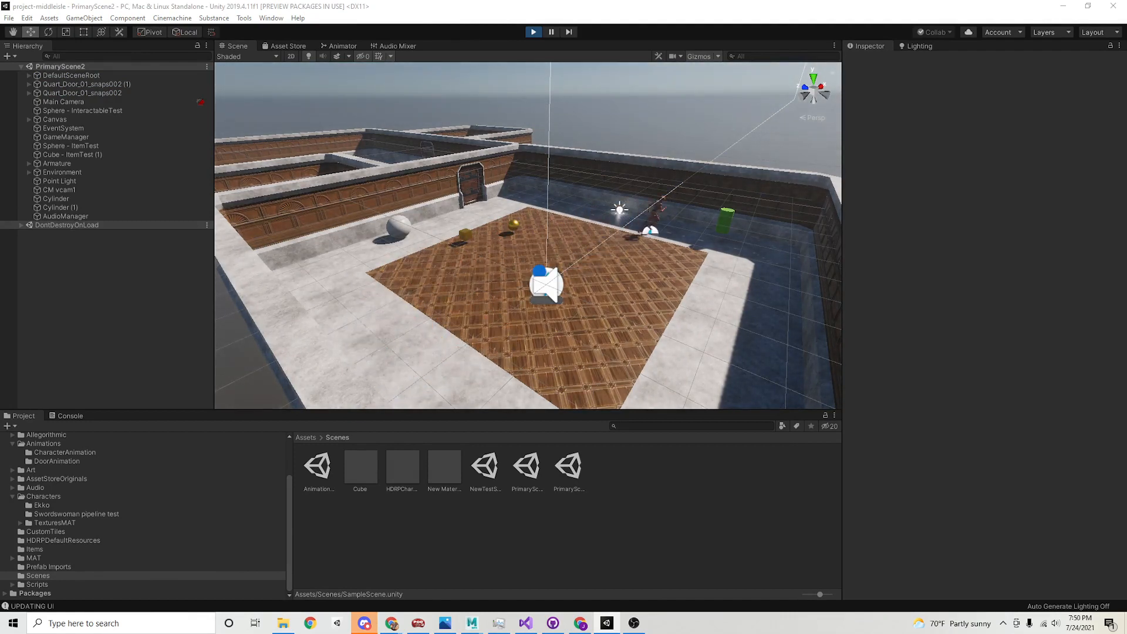
left_click(726, 220)
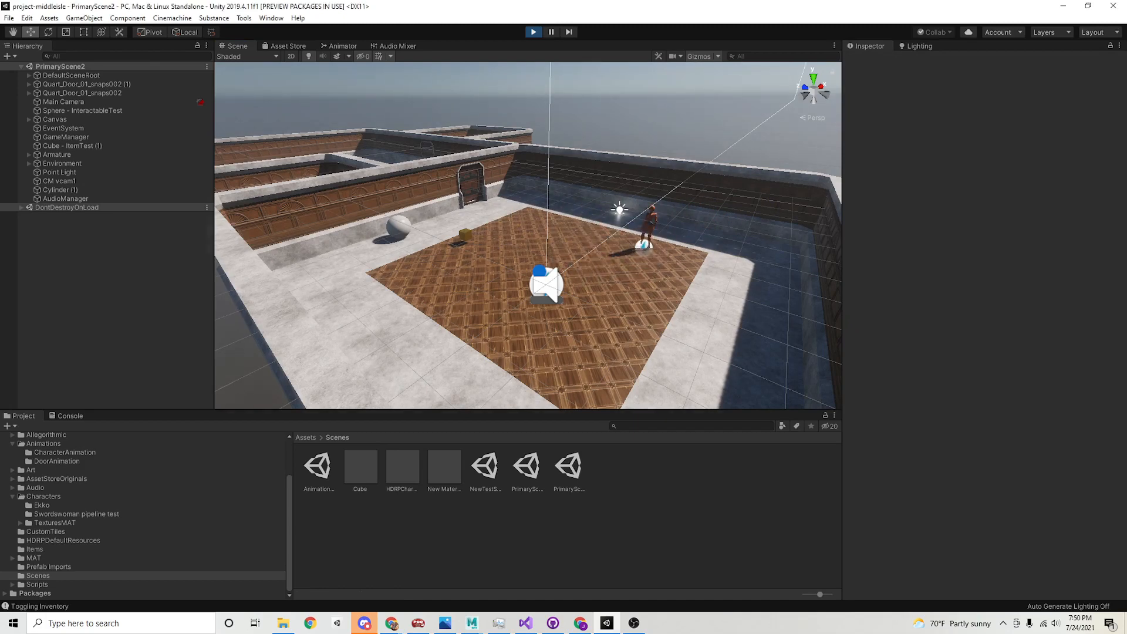
key("ctrl+p")
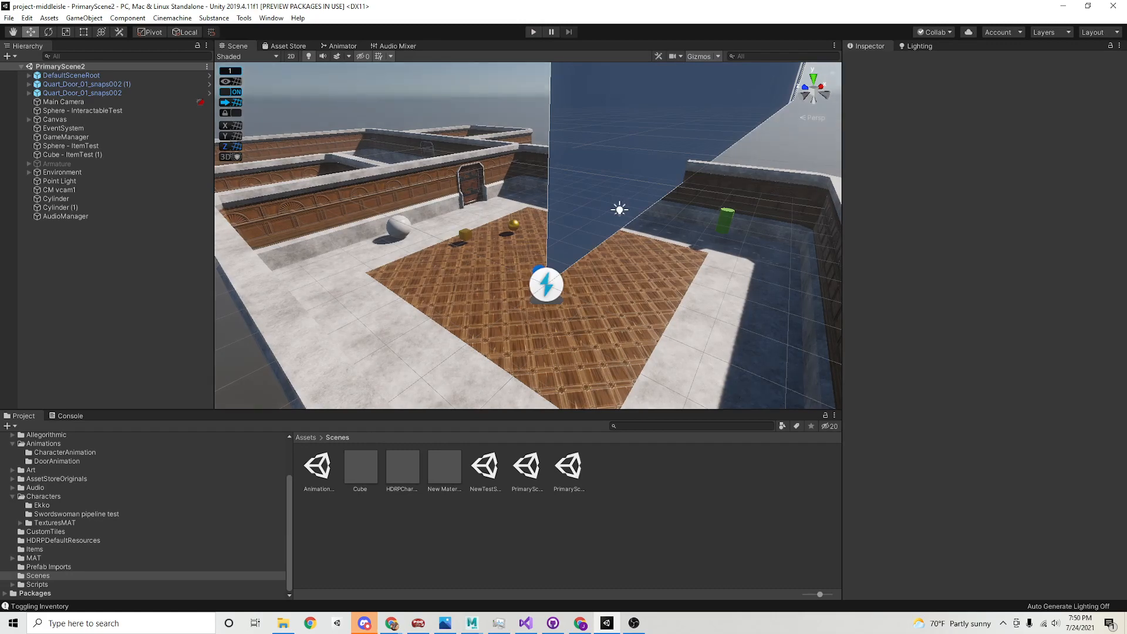
Open the AnimationSandbox scene from the project's Scenes folder
left_click(9, 18)
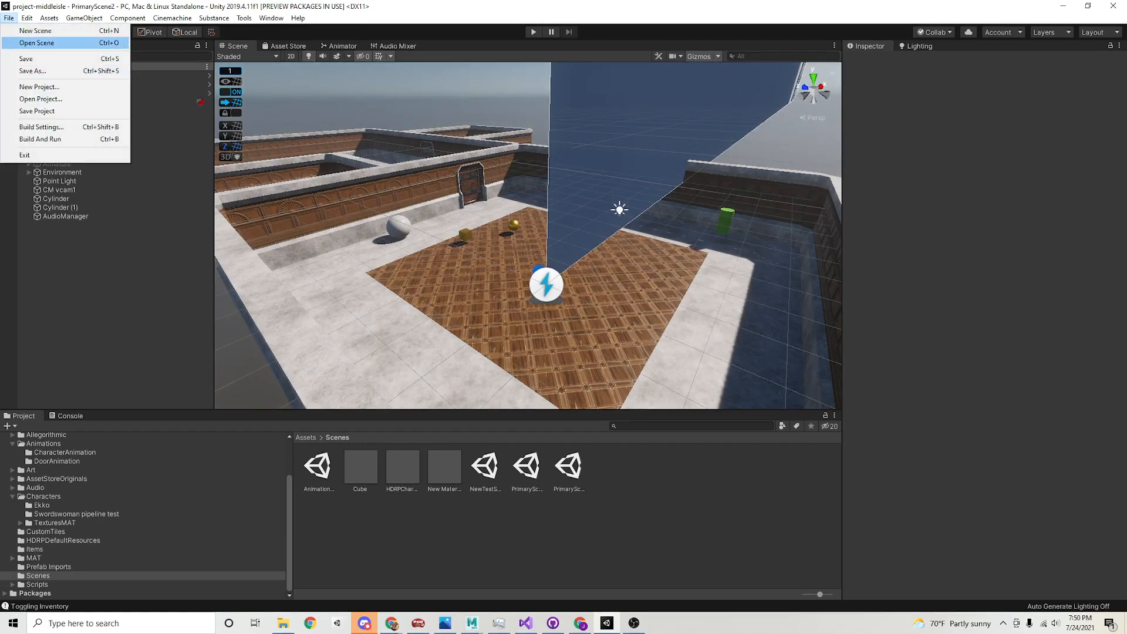
left_click(36, 43)
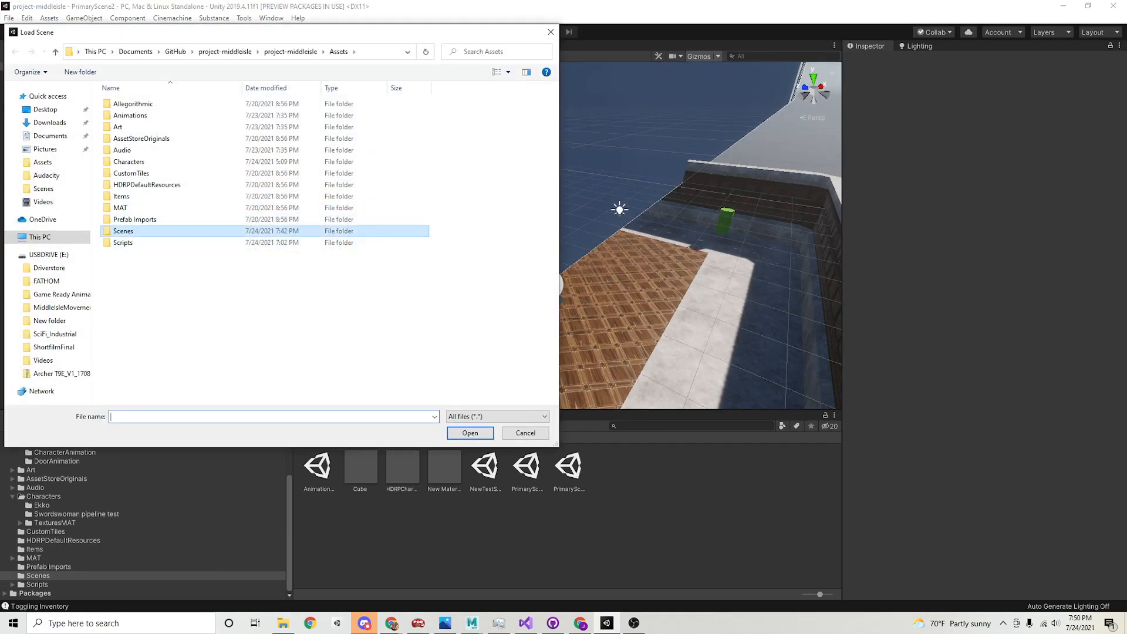
double_click(123, 231)
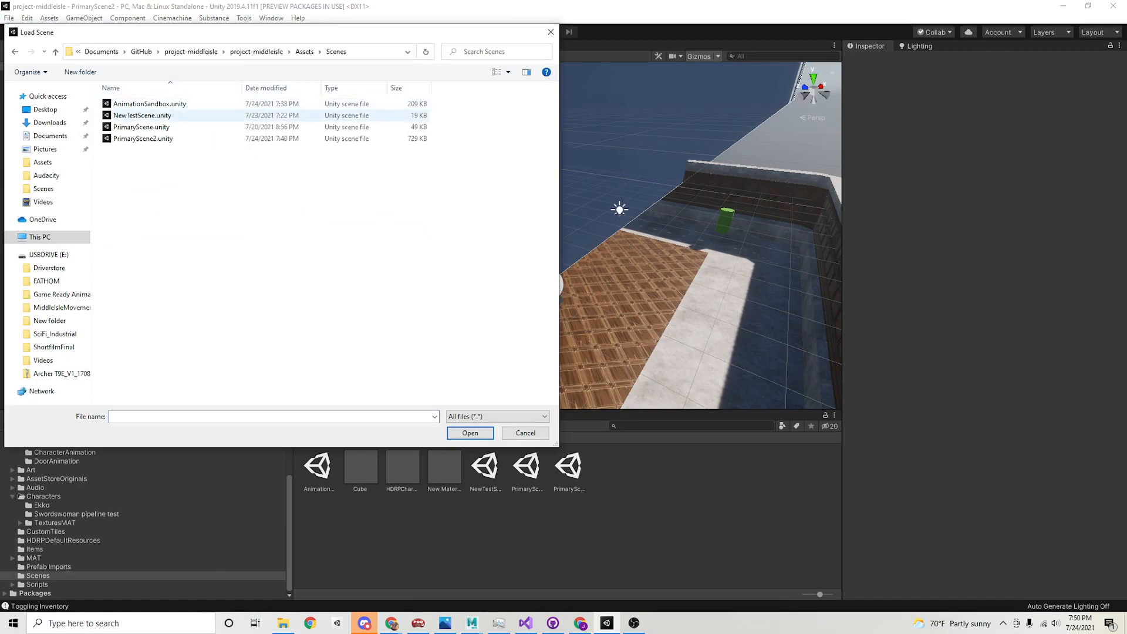
double_click(146, 103)
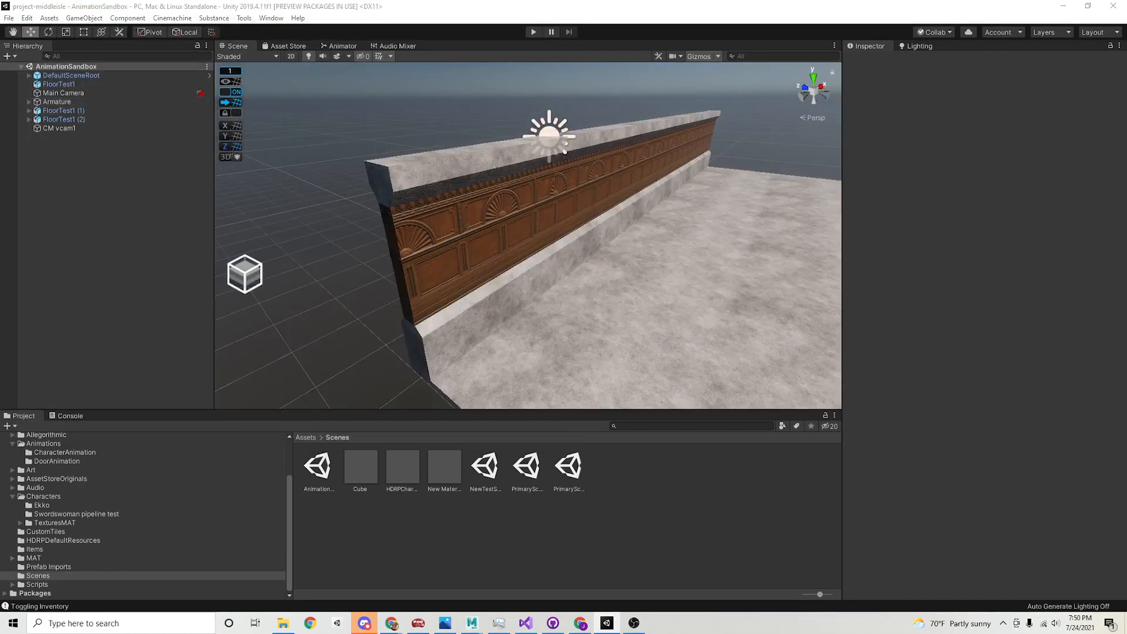
Show the Game view, dock it beside the Audio Mixer view, and return to the Scene view
key("ctrl+2")
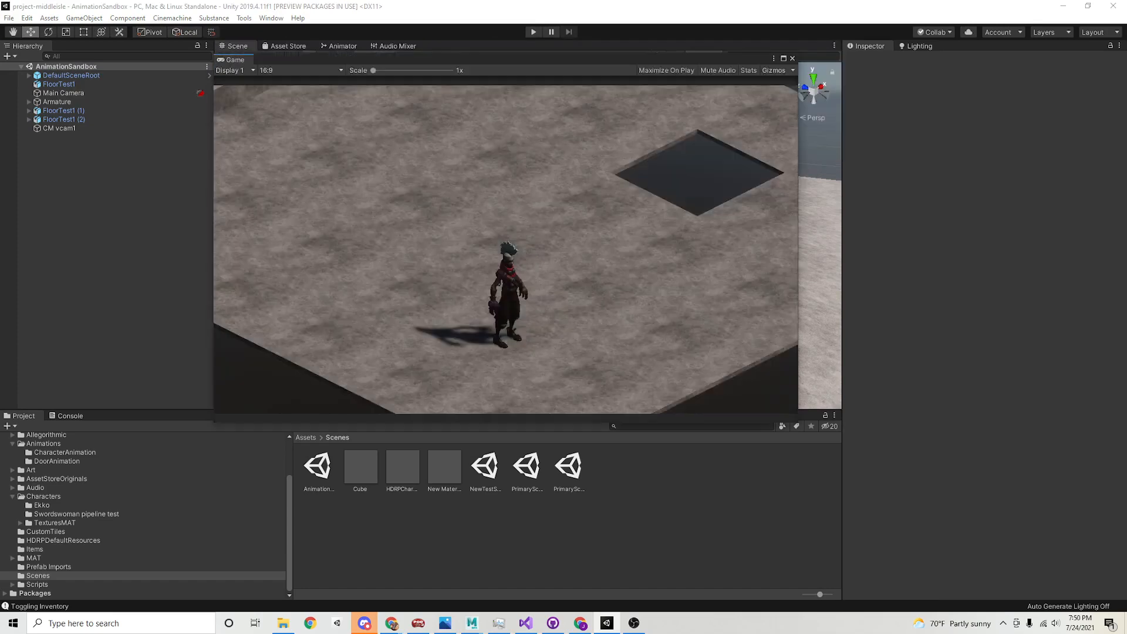
left_click_drag(235, 59, 463, 45)
left_click(237, 45)
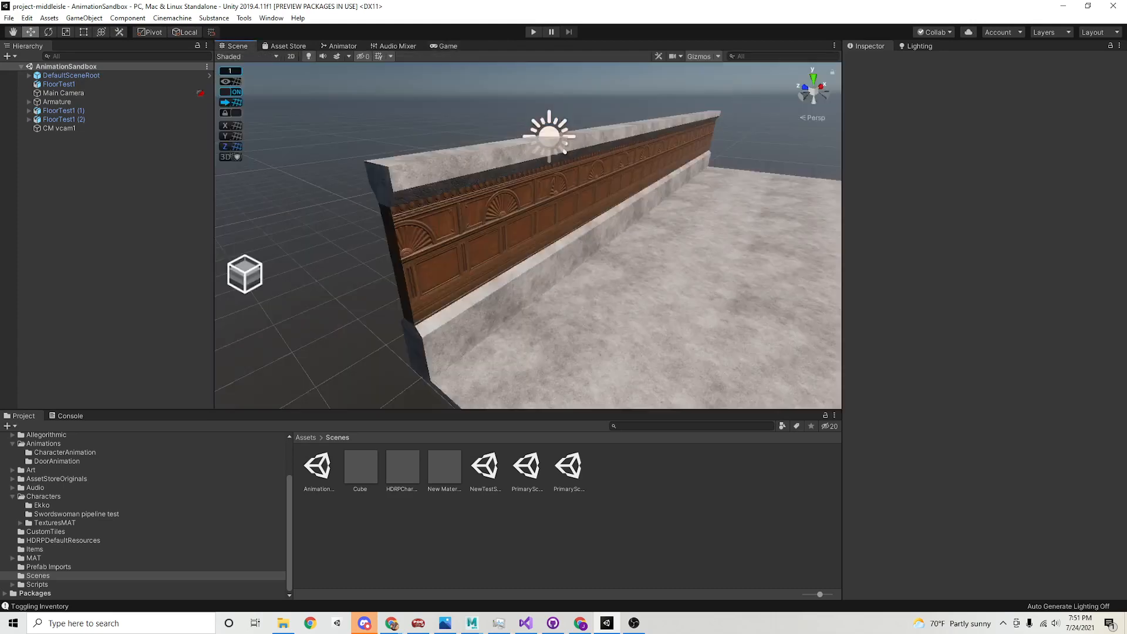
Examine the Ekko character and the surrounding floor in the Scene view from close up and from farther away
scroll(528, 235, "down", 8)
middle_click_drag(528, 235, 258, 235)
left_click_drag(528, 234, 525, 205, "alt")
key("w")
right_click_drag(528, 234, 543, 227)
mouse_move(529, 234)
left_mouse_down("alt")
mouse_move(692, 235)
mouse_move(502, 235)
mouse_move(538, 234)
left_mouse_up("alt")
right_click_drag(529, 235, 546, 235, "alt")
left_click_drag(546, 234, 546, 229, "alt")
right_click_drag(546, 229, 596, 229, "alt")
left_click_drag(596, 229, 598, 221, "alt")
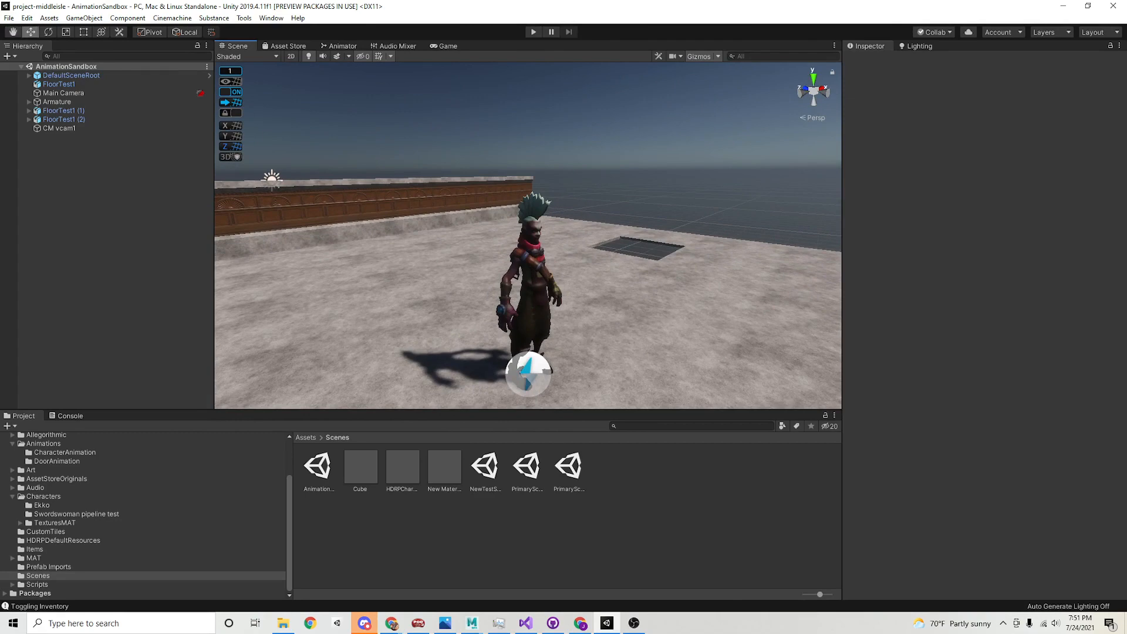
right_click_drag(528, 235, 464, 235, "alt")
left_click_drag(464, 235, 492, 251, "alt")
middle_click_drag(491, 250, 443, 232, "alt")
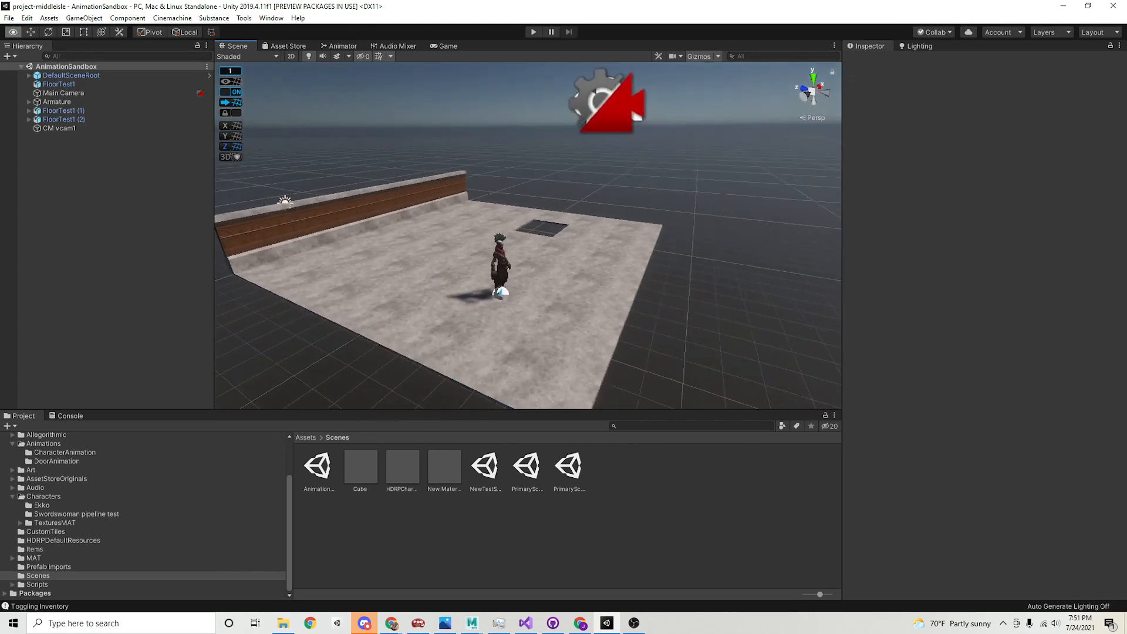
Expand Armature and its Geometry, inspect the components of EkkoRigTest11 and Armature, and clear the selection
left_click(29, 101)
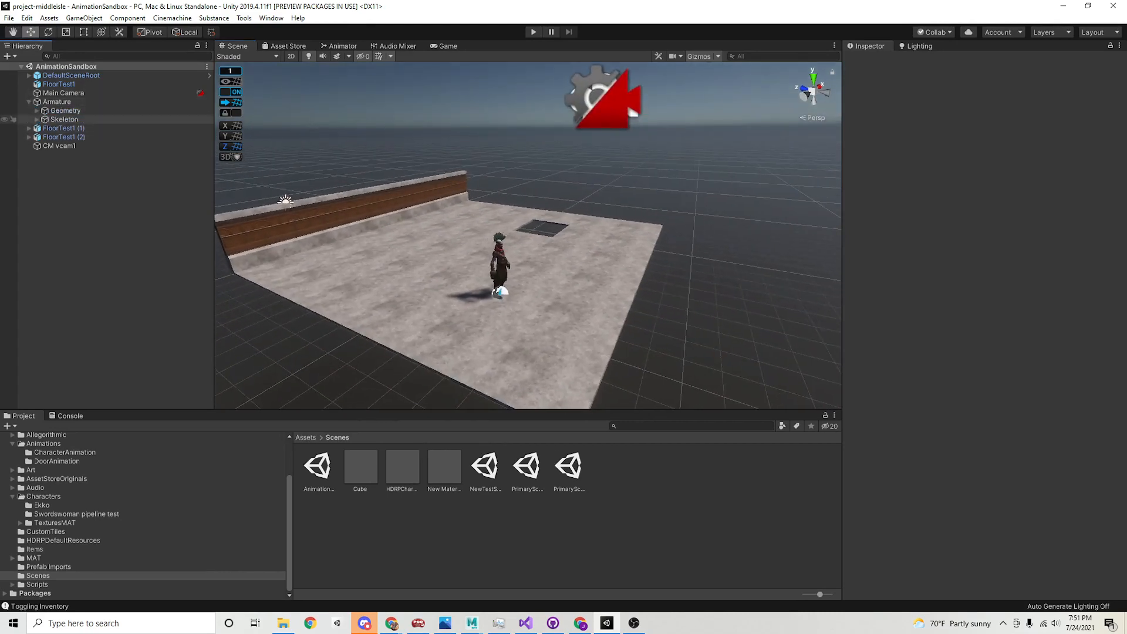
left_click(65, 111)
key("Right")
key("Down")
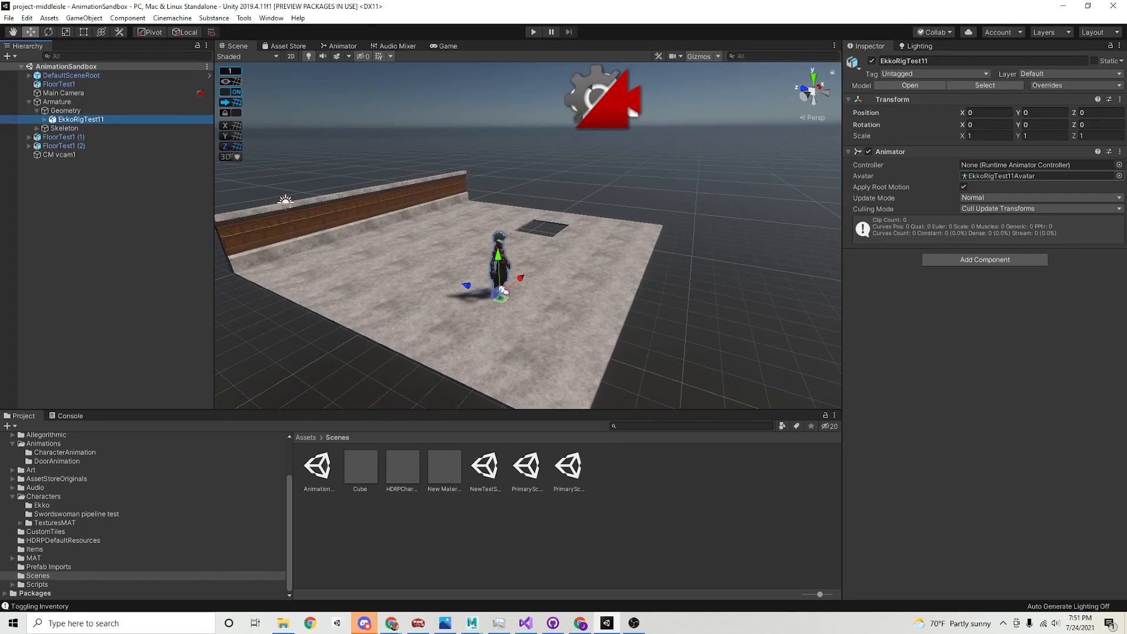
left_click(57, 102)
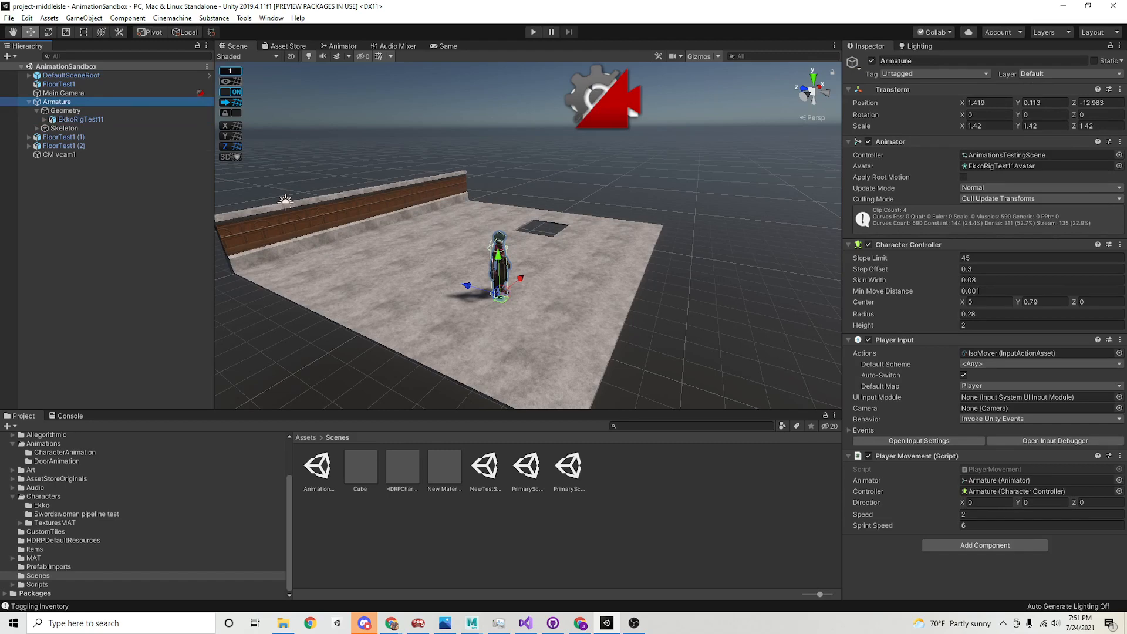
left_click(698, 196)
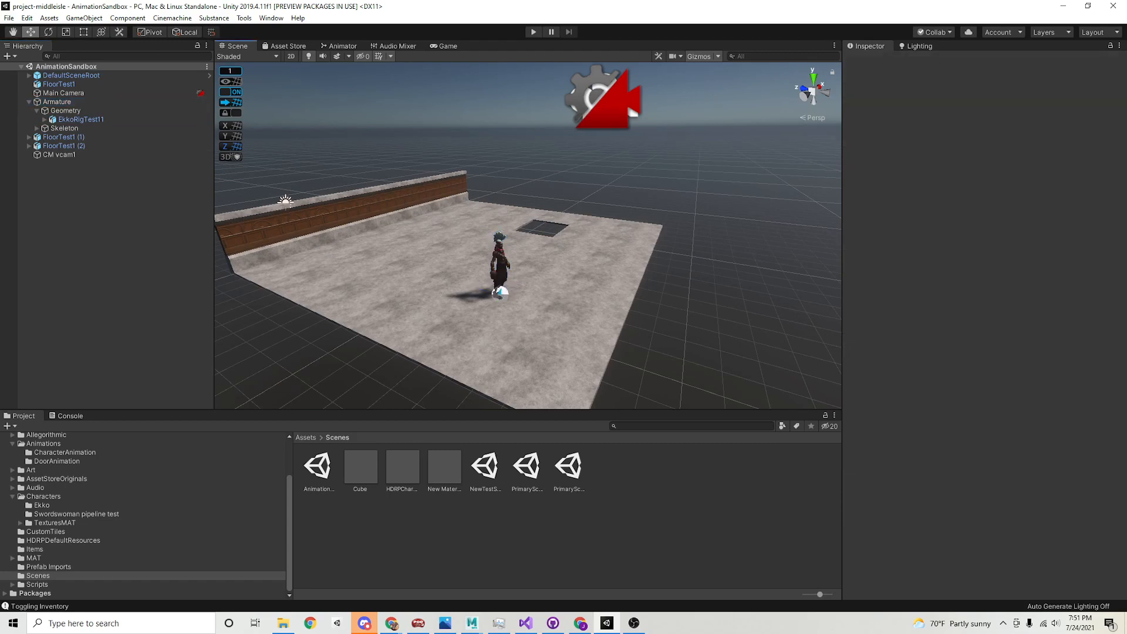
Run AnimationSandbox in play mode in the Game view, walk and sprint the character in several directions, and stop it
left_click(447, 45)
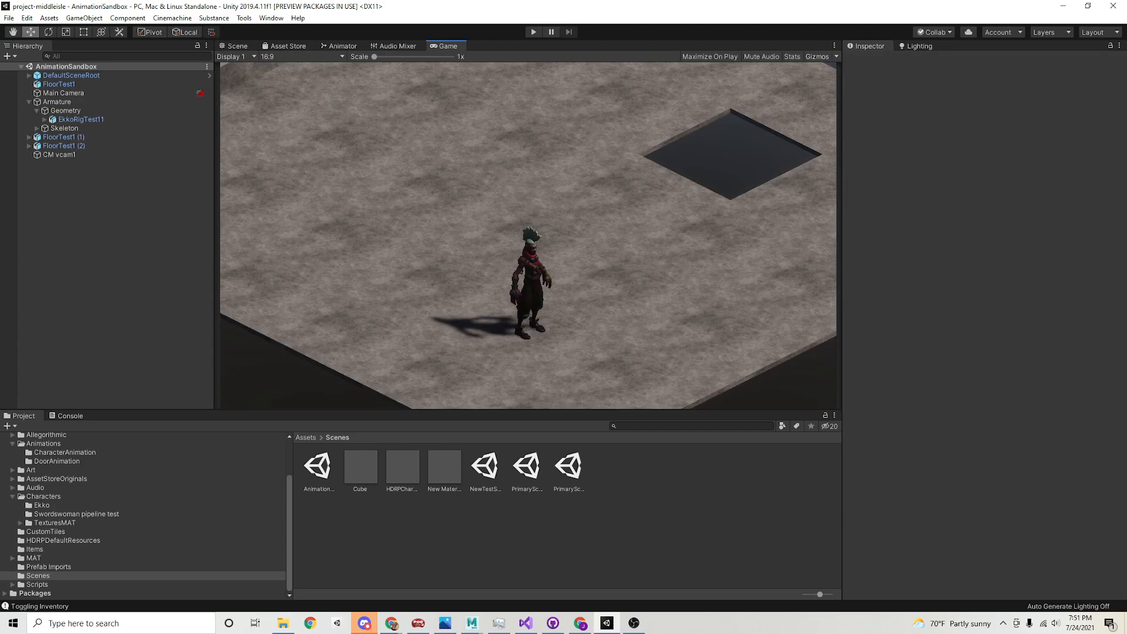
left_click(533, 33)
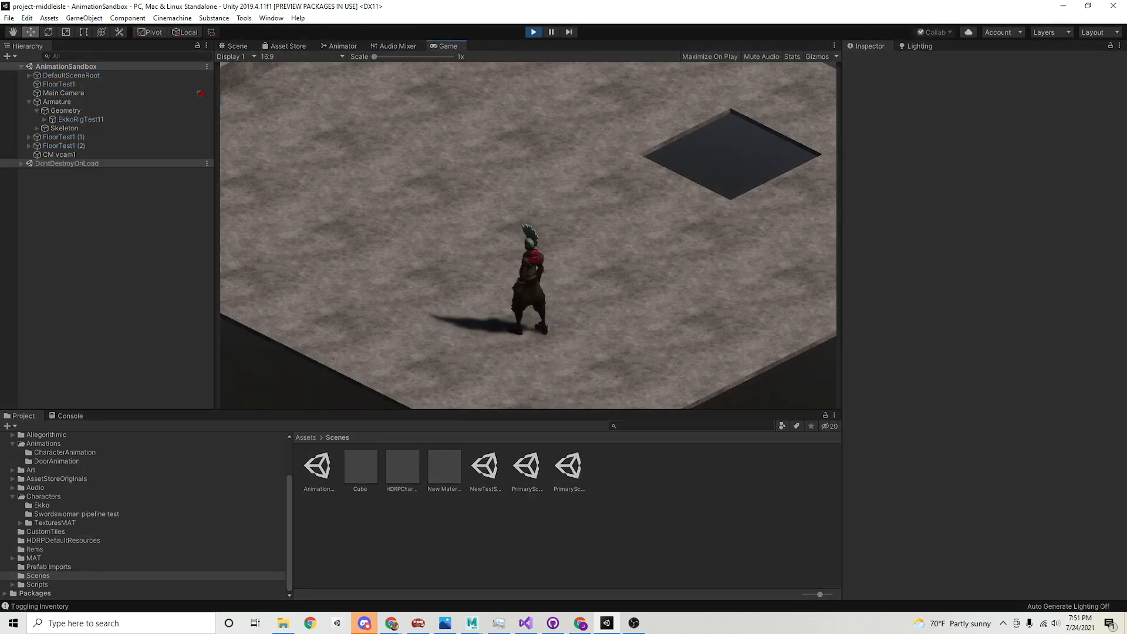
key("s")
key("a")
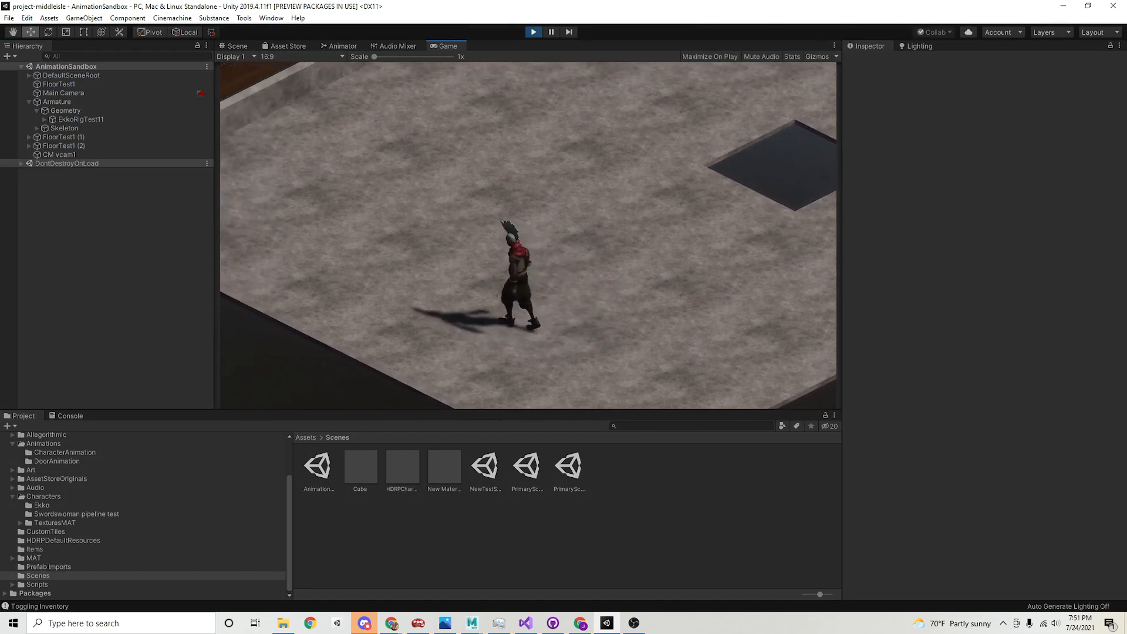
key("w")
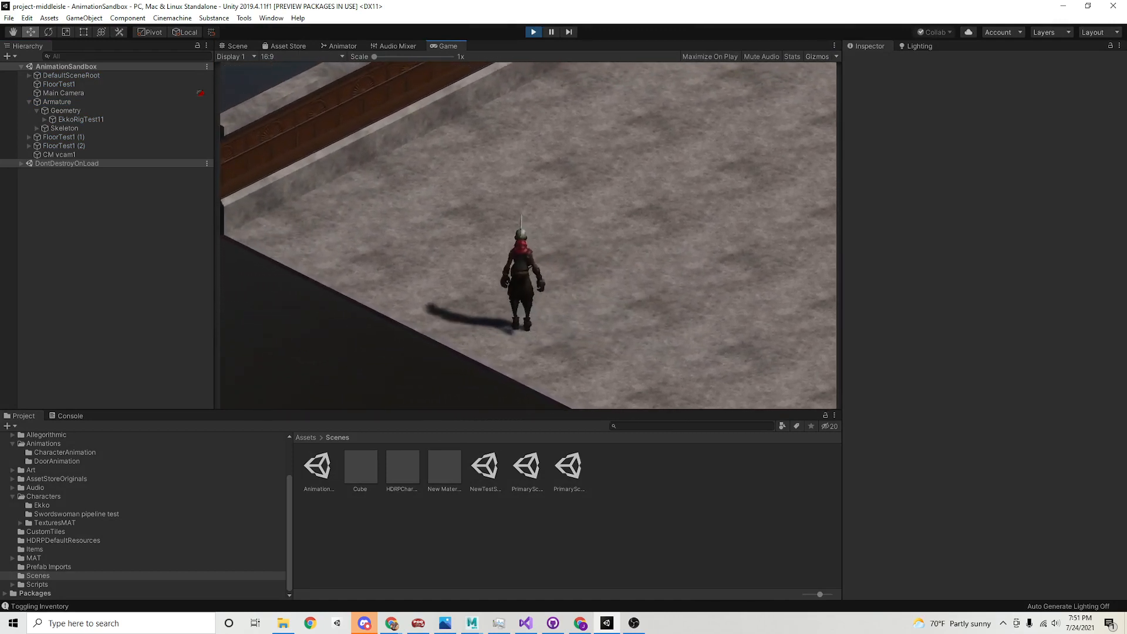
key("d")
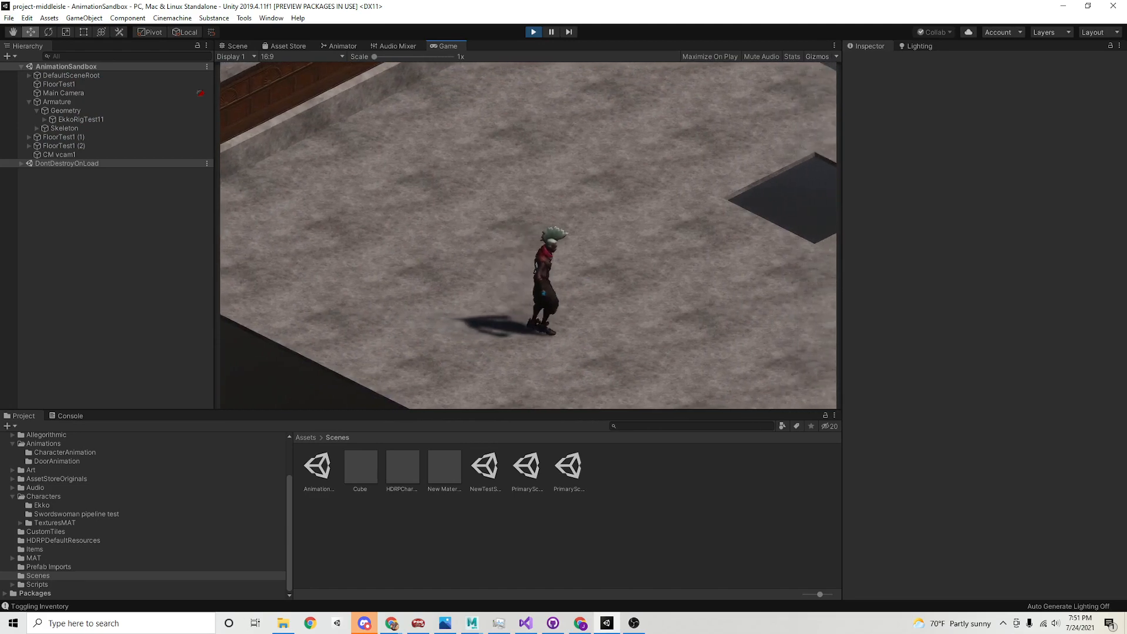
key("shift")
key("w")
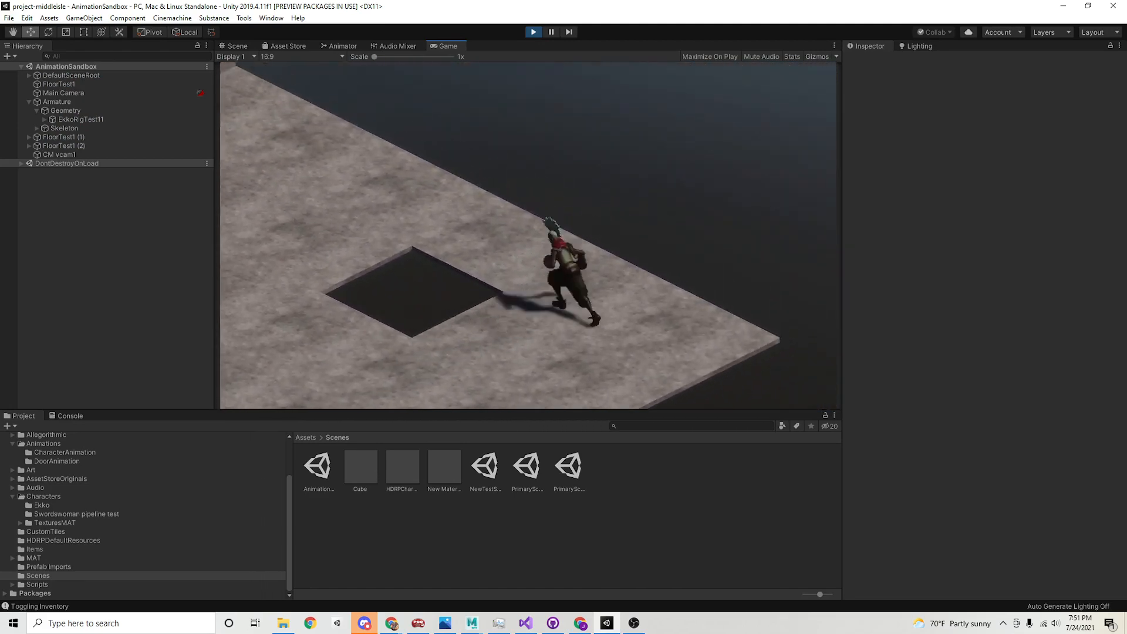
key("a")
key("s")
key("a")
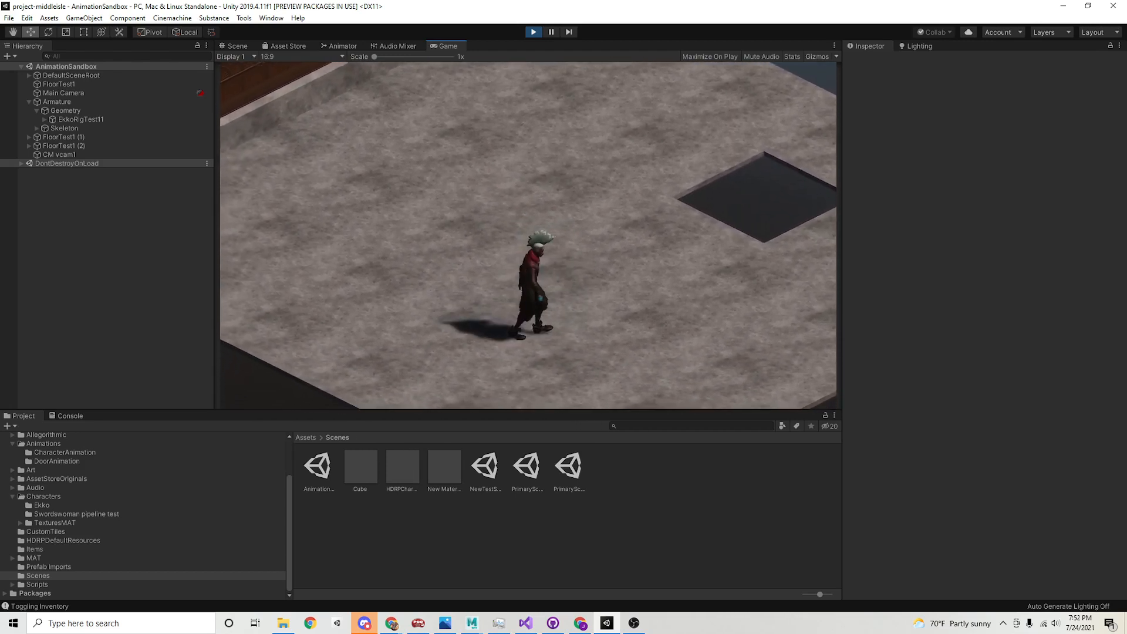
key("w")
key("d")
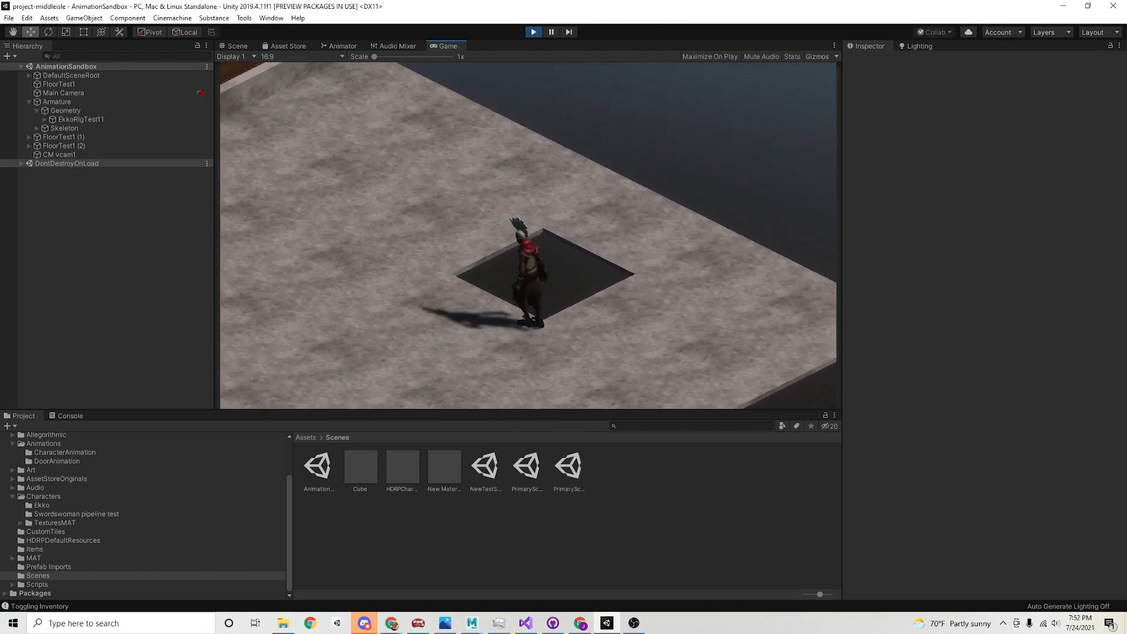
key("s")
key("s")
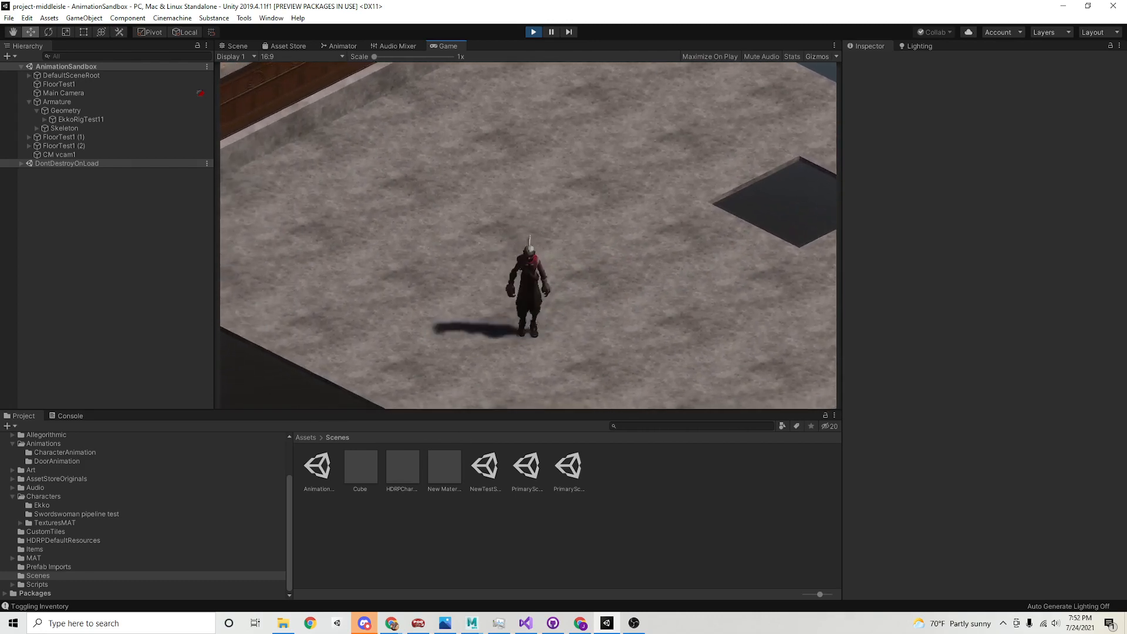
key("d")
key("w")
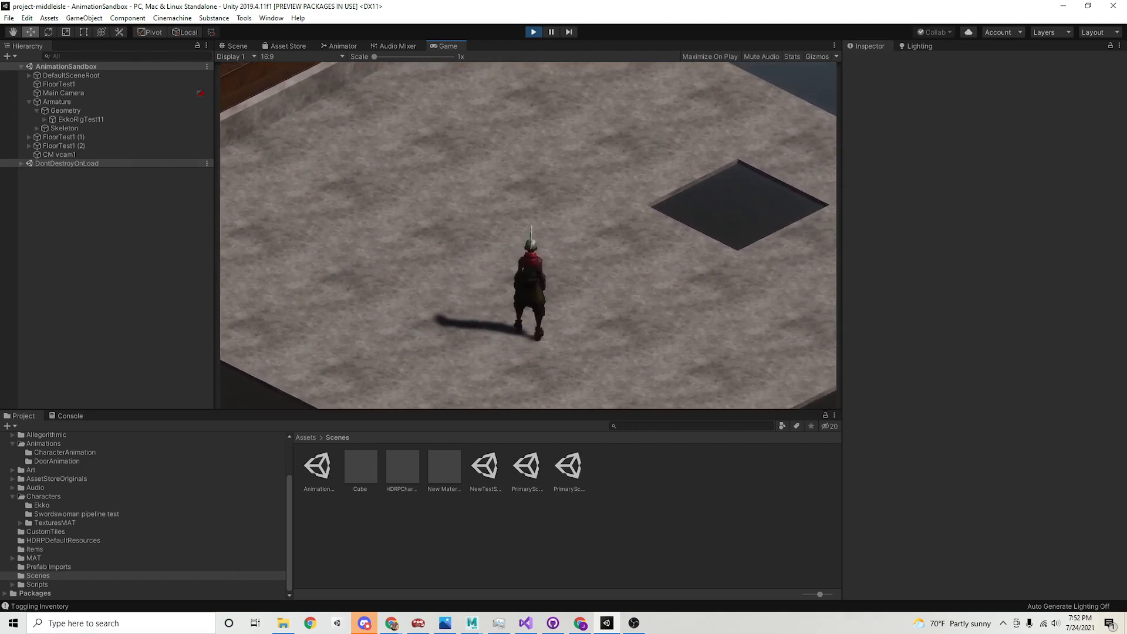
key("s")
key("a")
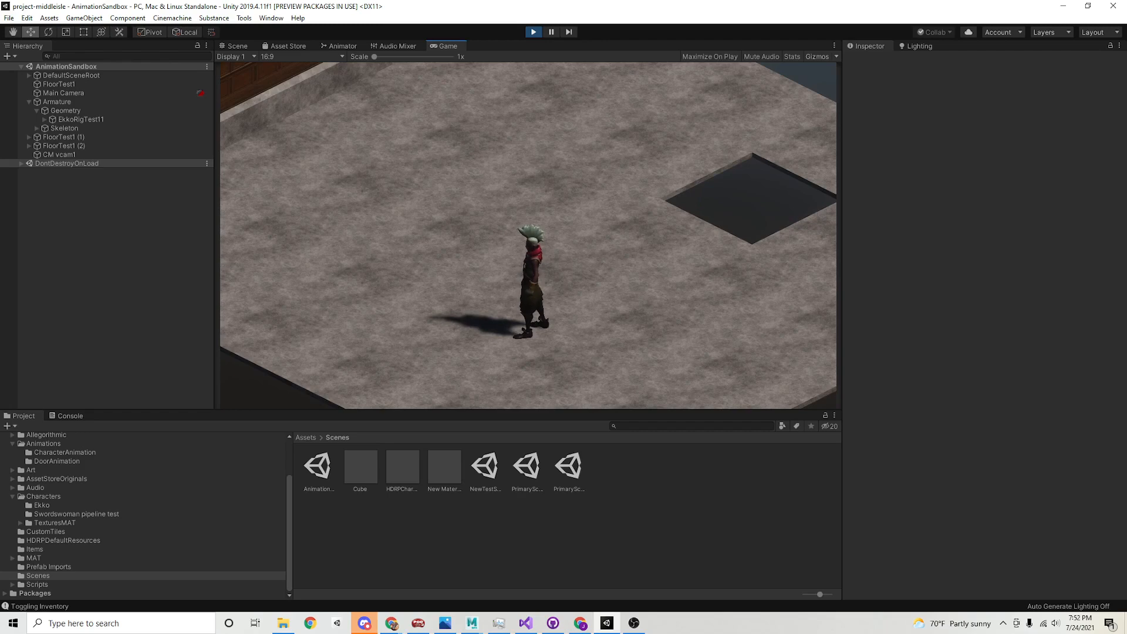
key("s")
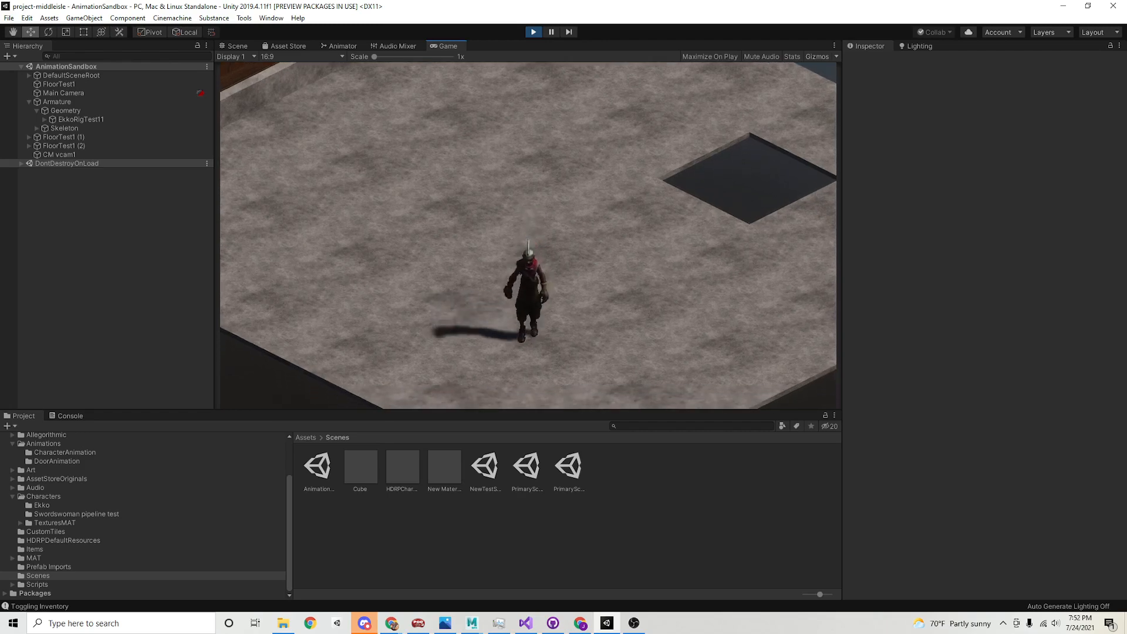
key("d")
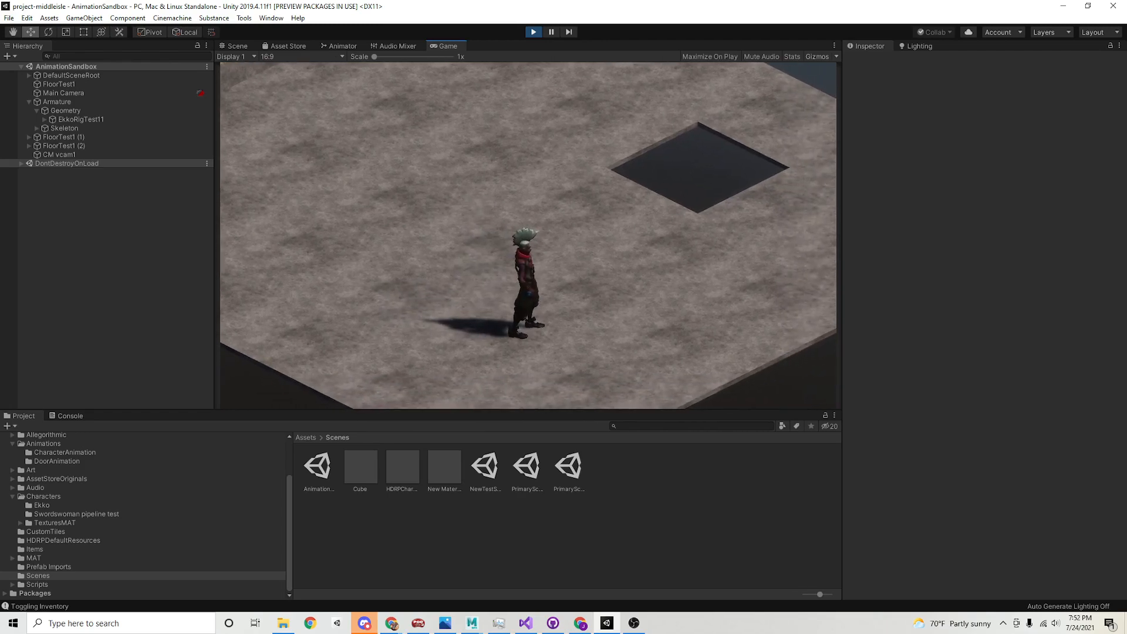
key("a")
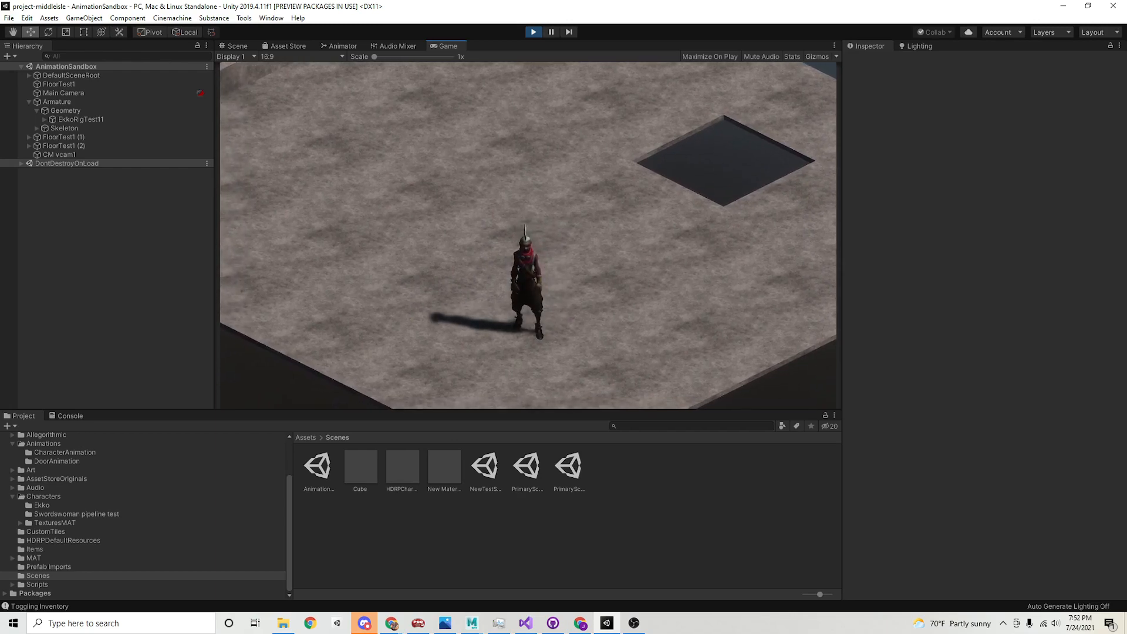
key("ctrl+p")
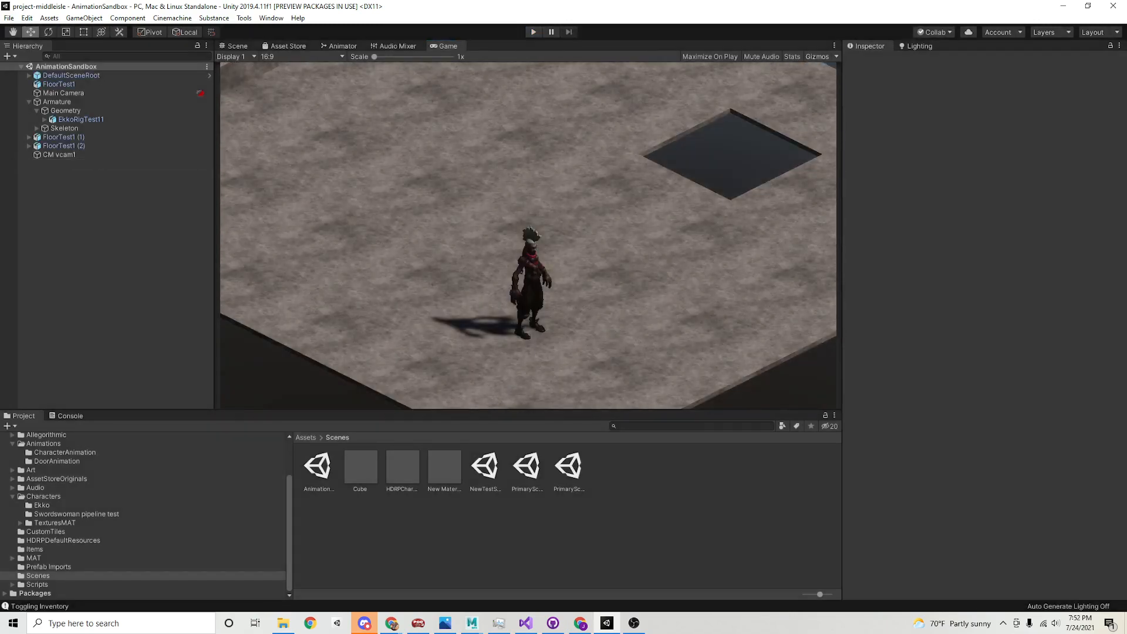
Set the rig animation type of Ekko_Idle_Test_3 in Animations/CharacterAnimation to Humanoid and apply the import settings
left_click(305, 437)
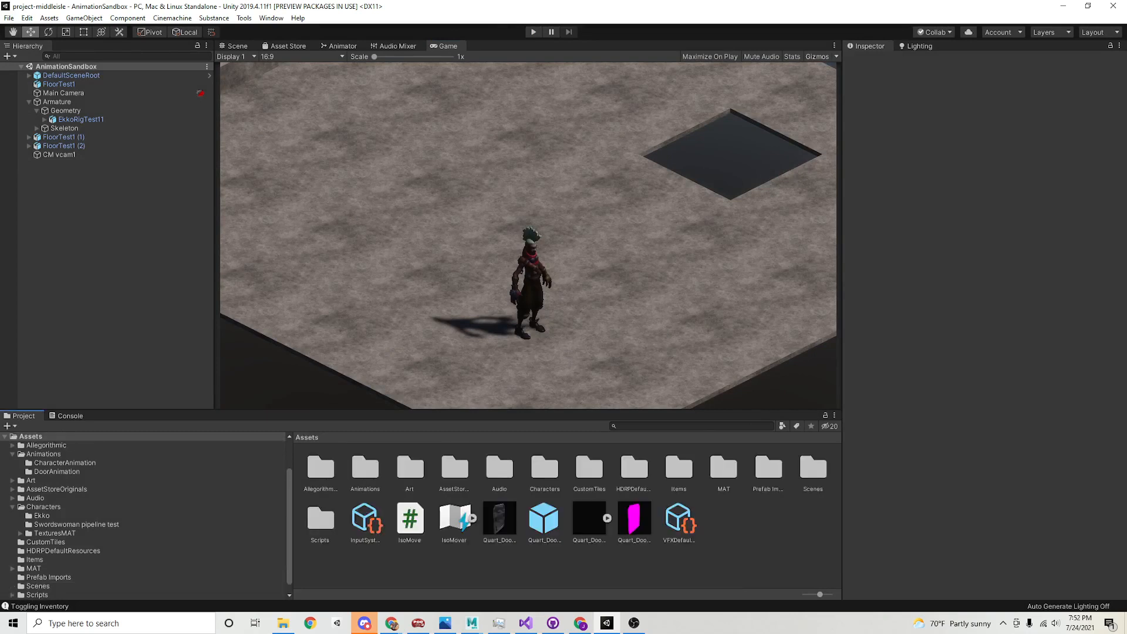
double_click(365, 468)
double_click(320, 468)
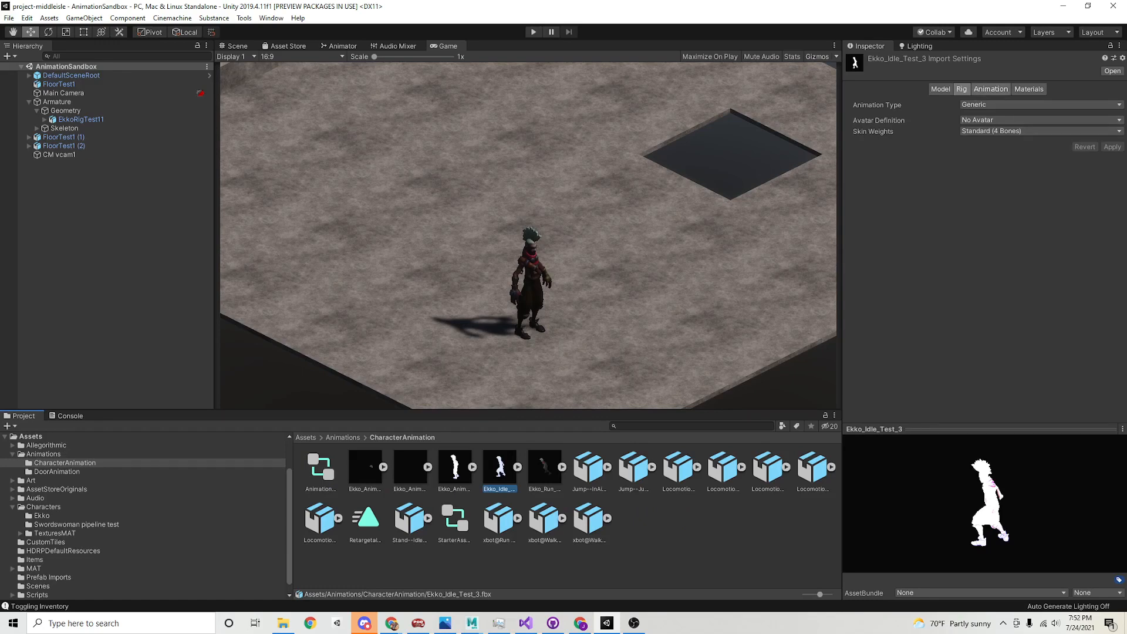
left_click(1000, 104)
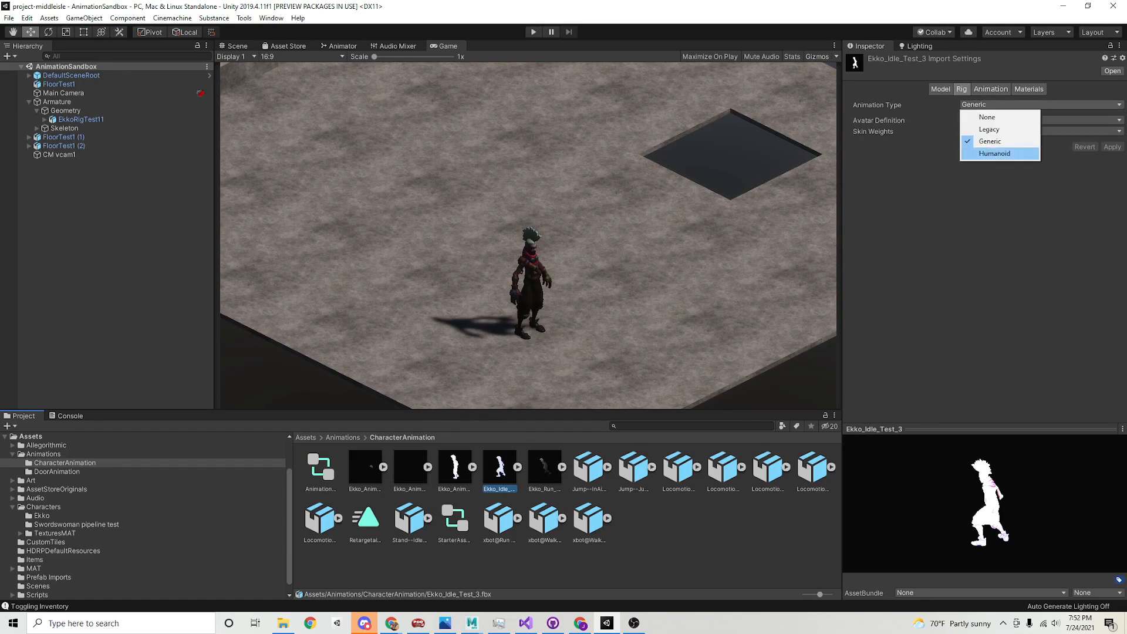
left_click(994, 153)
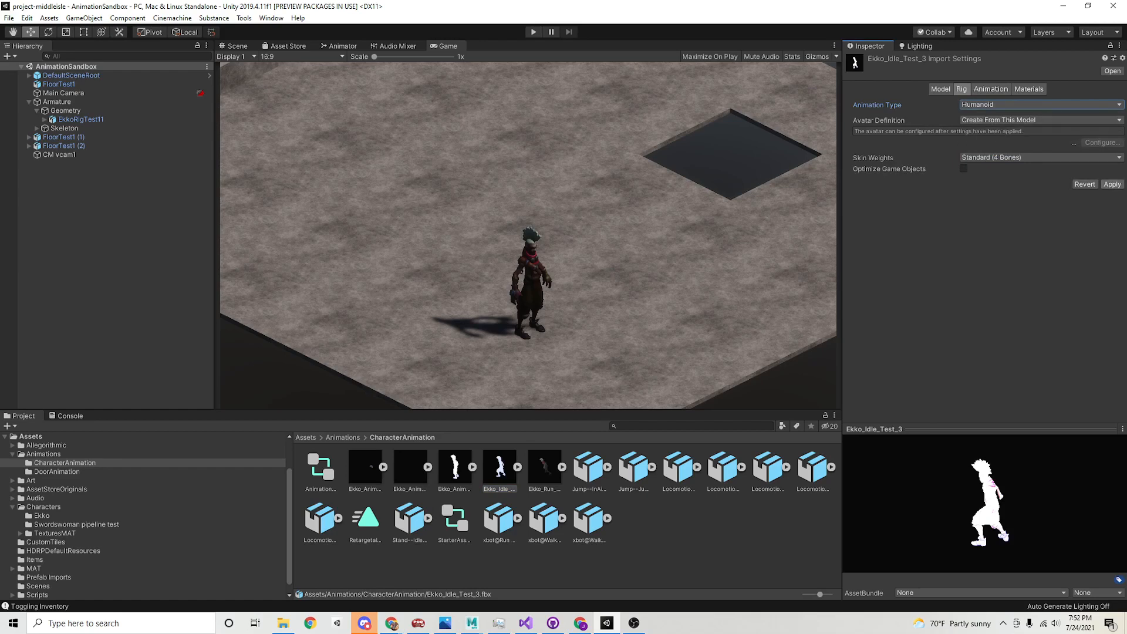
left_click(1112, 183)
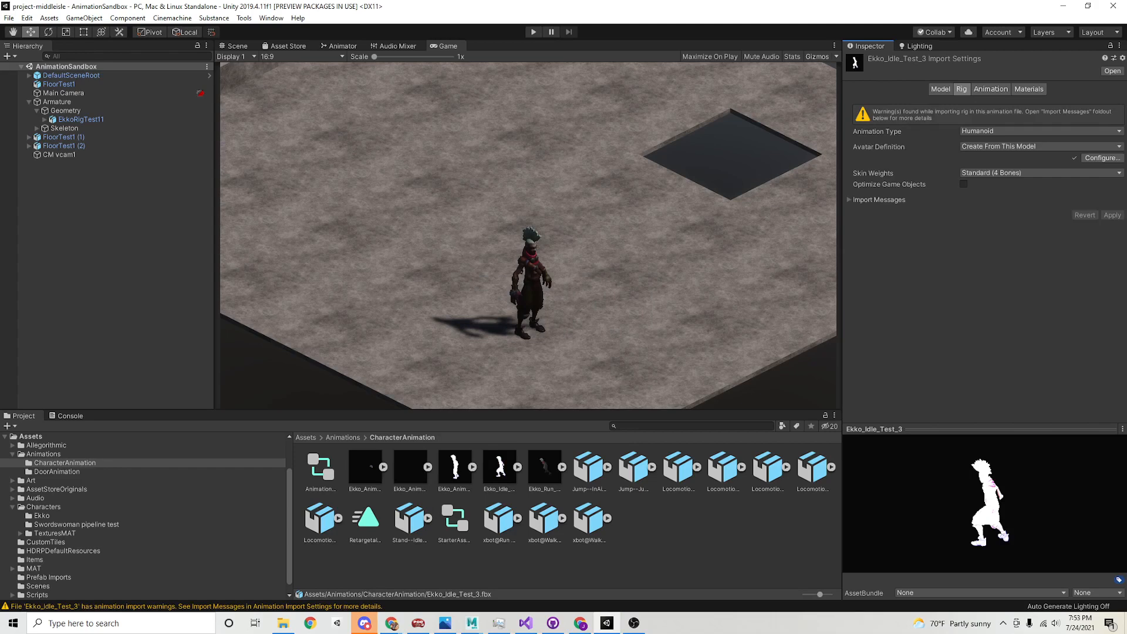
Read the rig and animation import messages of Ekko_Idle_Test_3, including the warnings for the Take 001 clip
left_click(849, 200)
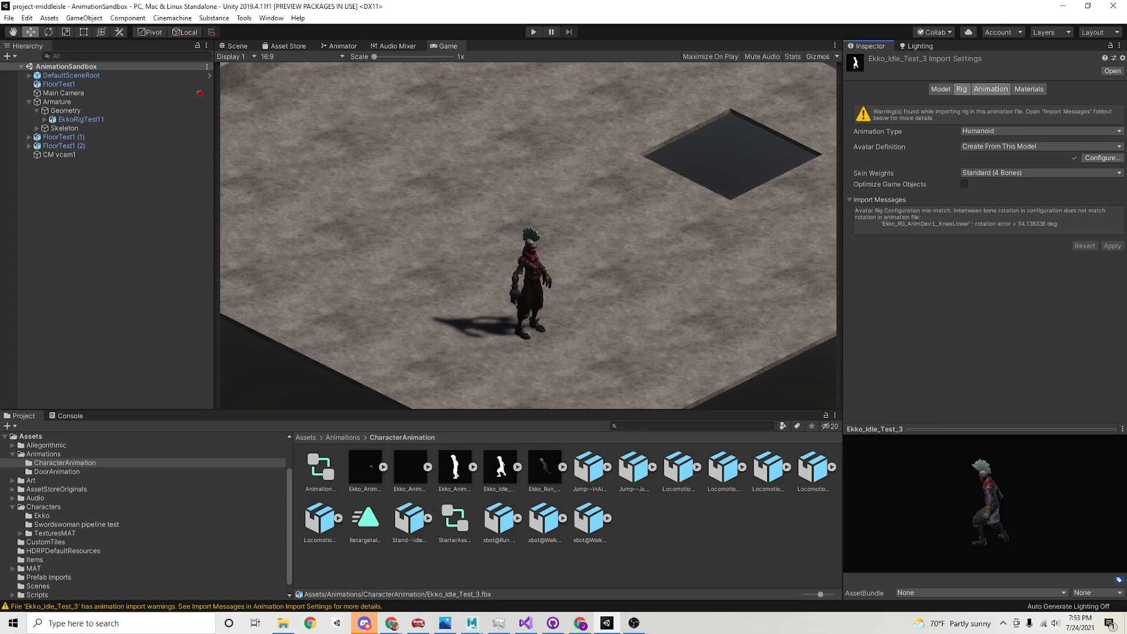
left_click(990, 89)
left_click(850, 399)
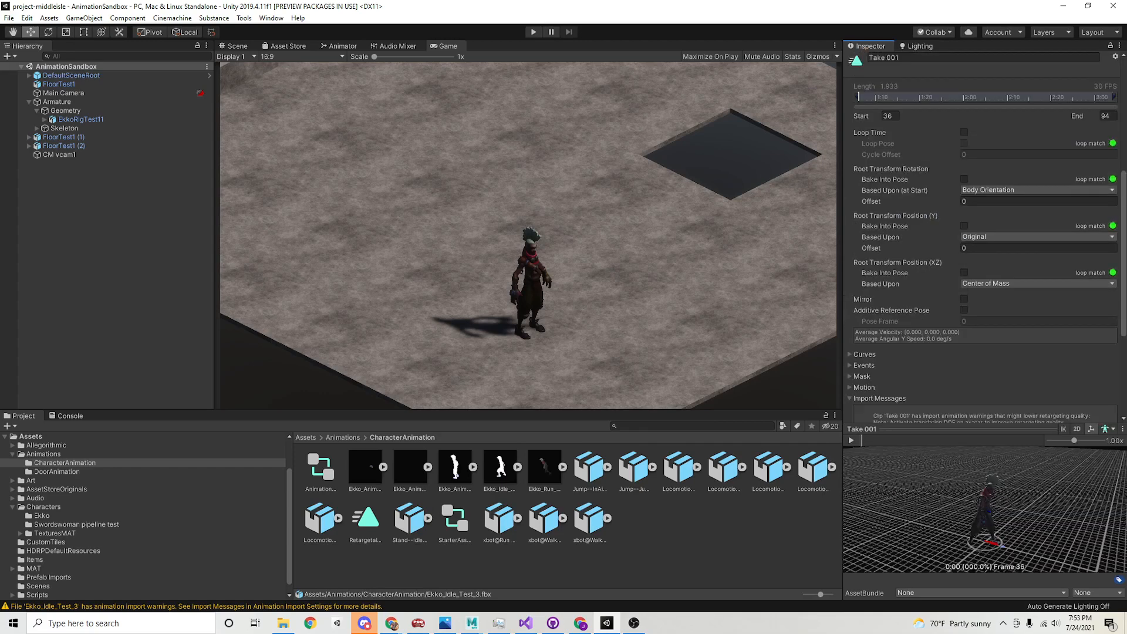
scroll(862, 393, "down", 5)
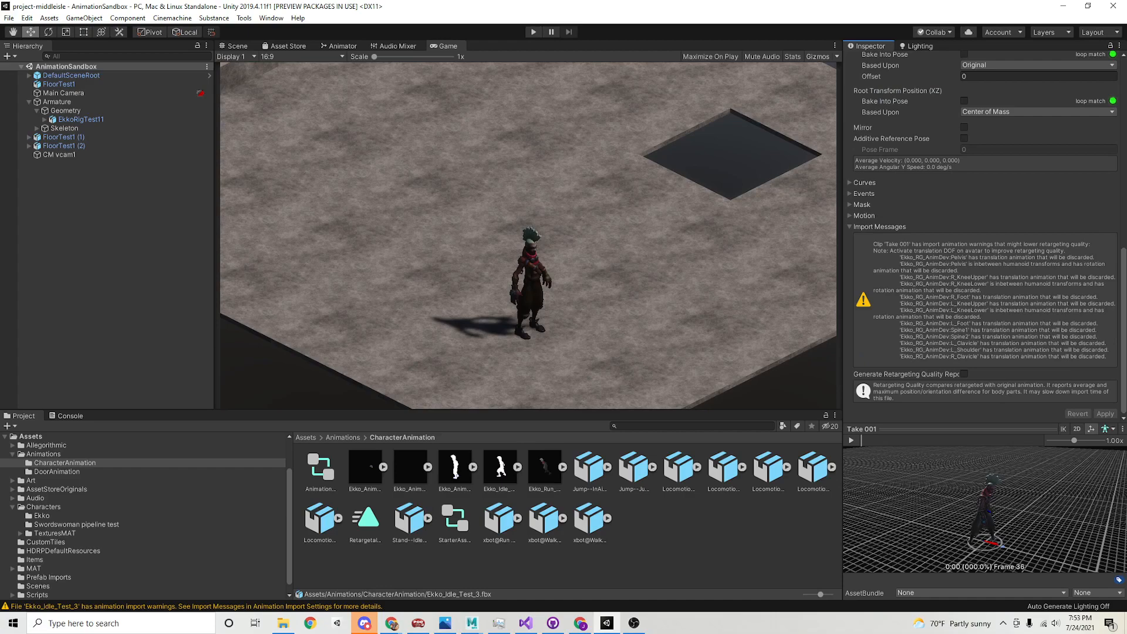
Orbit around the character in the Take 001 preview and play the clip briefly
left_click_drag(1016, 517, 934, 502, "alt")
left_click(851, 440)
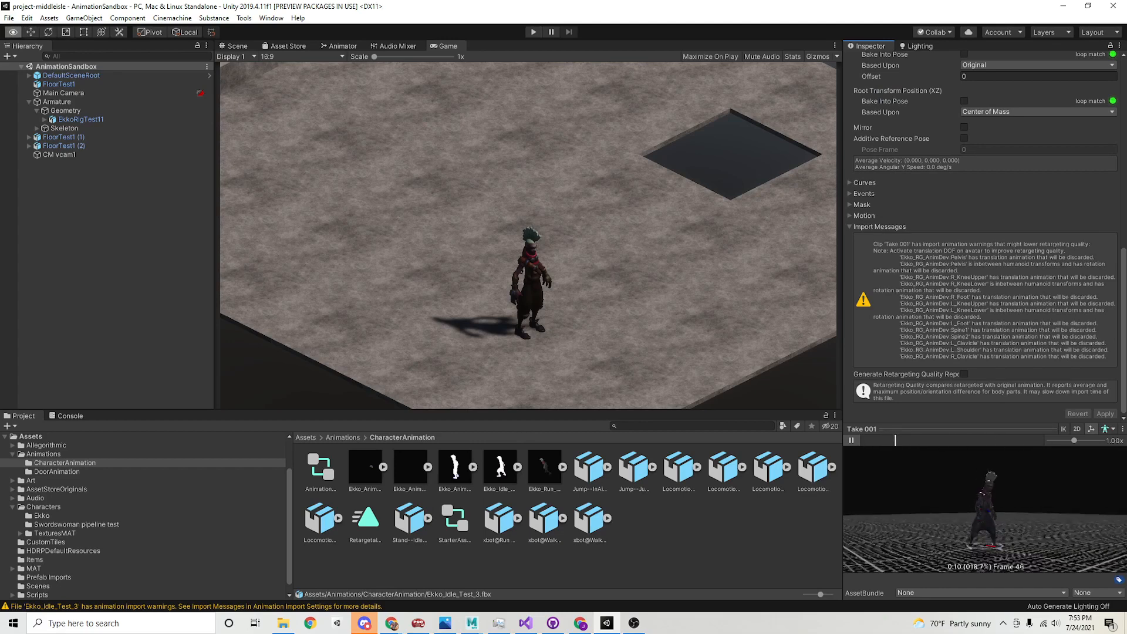
left_click(851, 440)
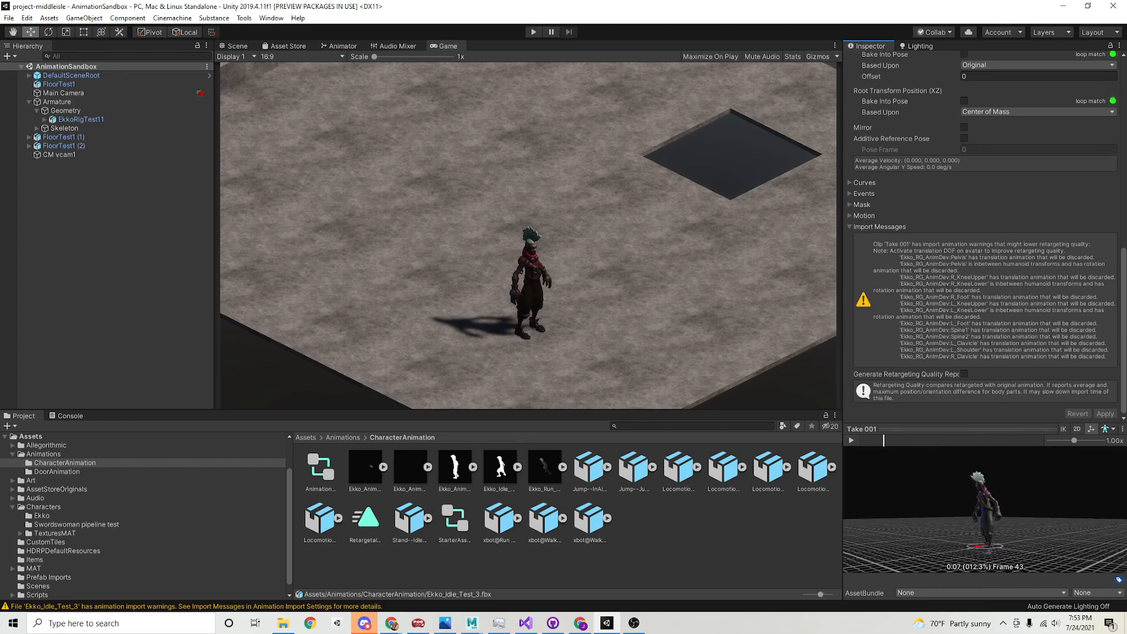
Enable Loop Time for Take 001, bake root rotation (Body Orientation) and Y position into the pose, and apply the import settings
scroll(983, 234, "up", 5)
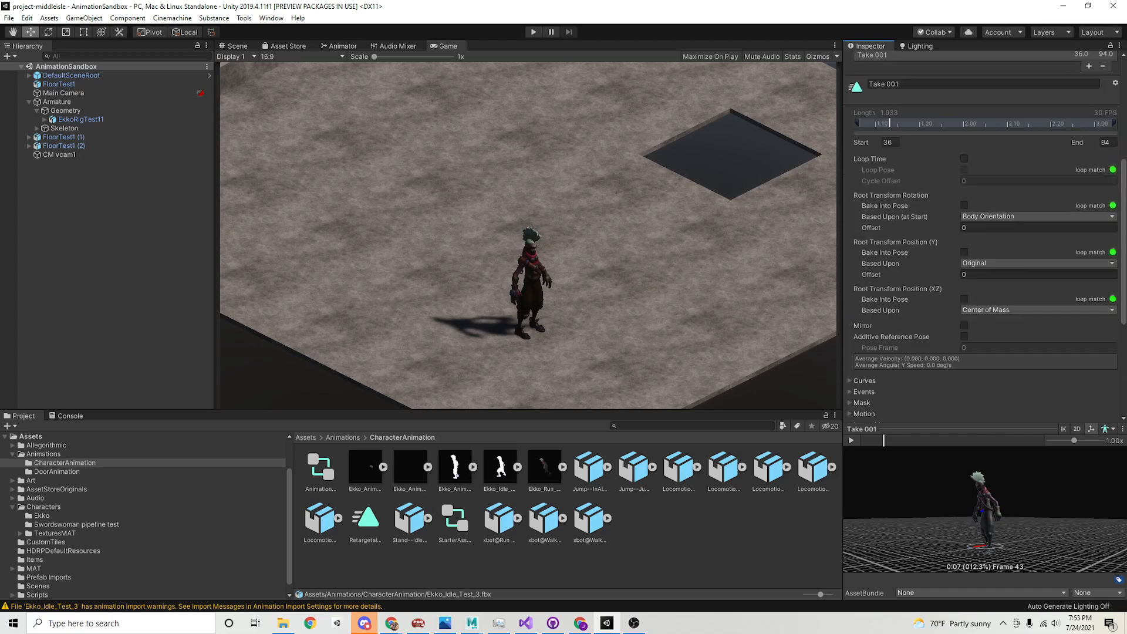
left_click(964, 205)
left_click(1036, 216)
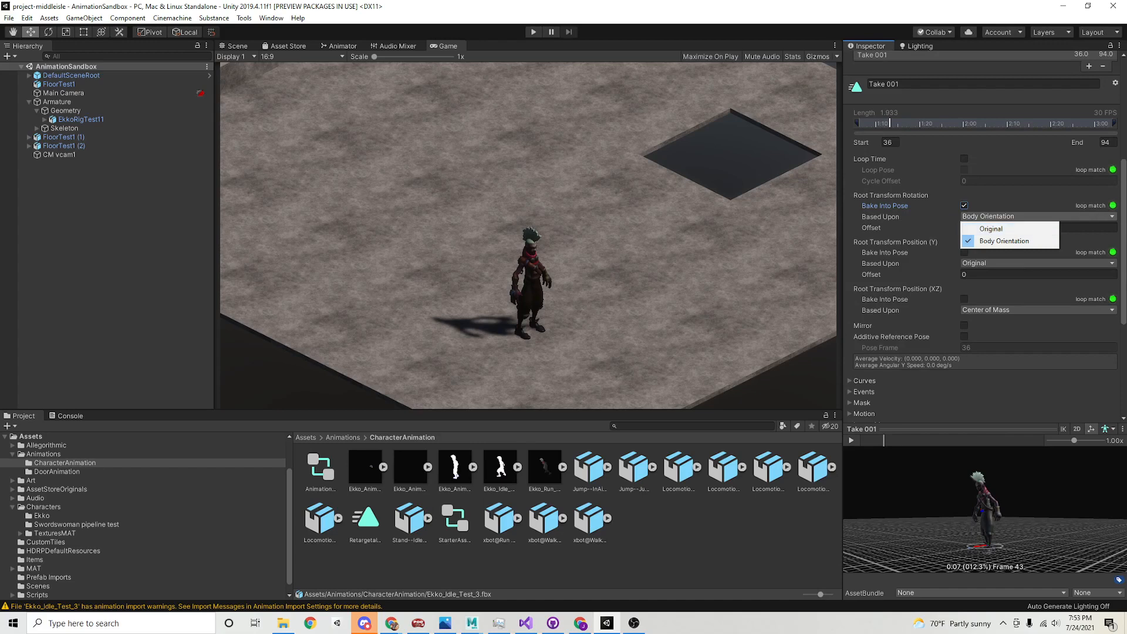
left_click(1004, 242)
left_click(963, 252)
left_click(964, 159)
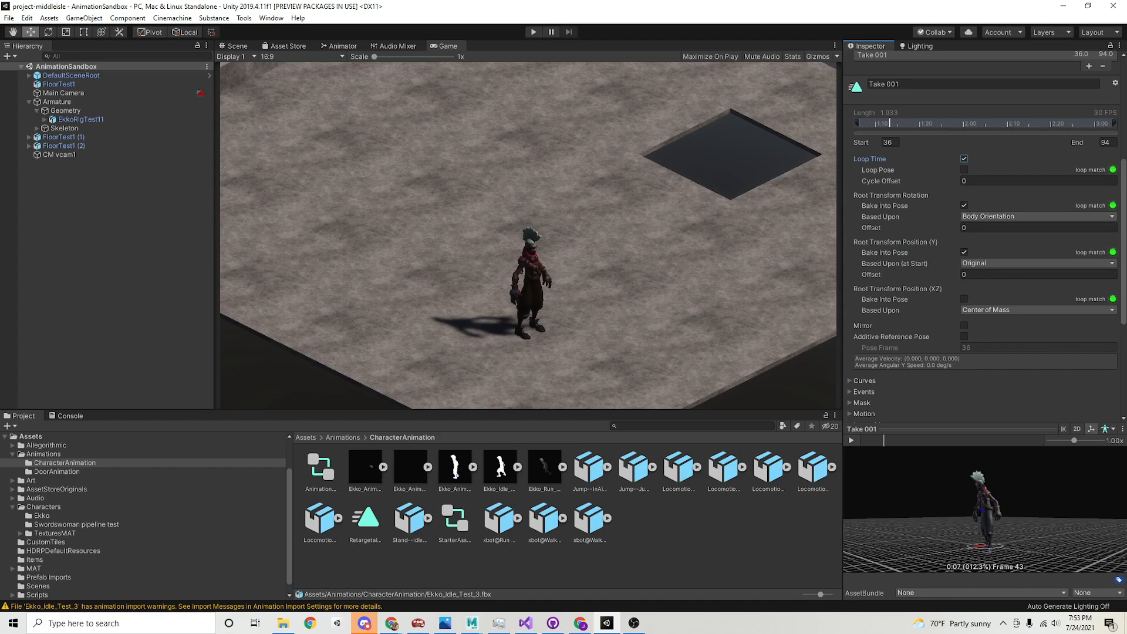
left_click(454, 468)
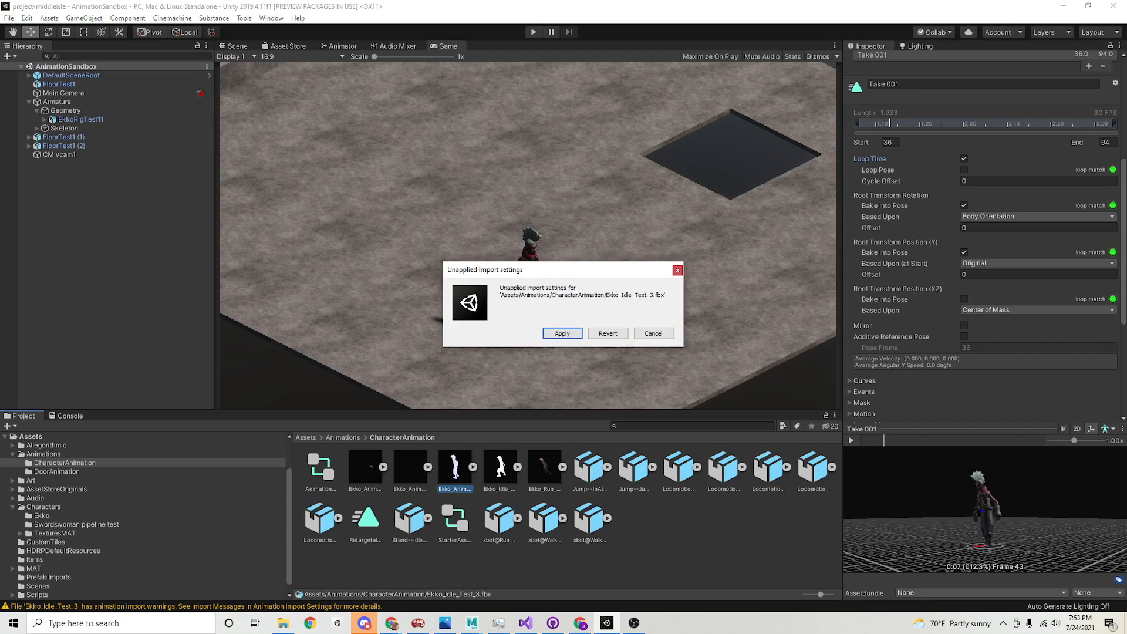
left_click(562, 333)
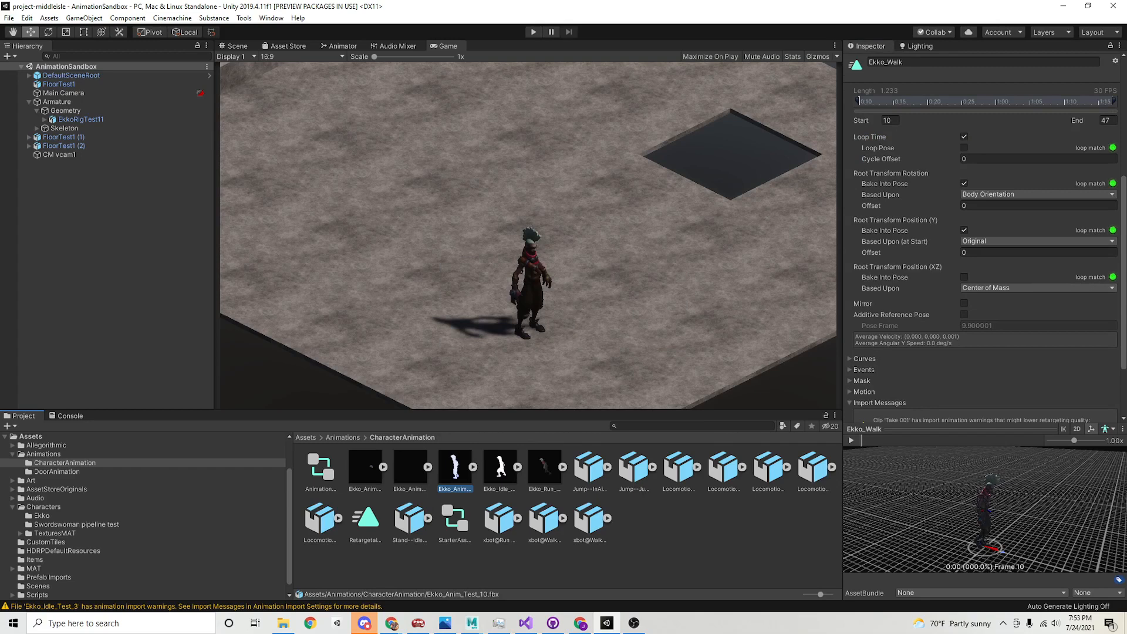
Open the avatar configuration of Ekko_Idle_Test_3 from its rig settings
left_click(500, 468)
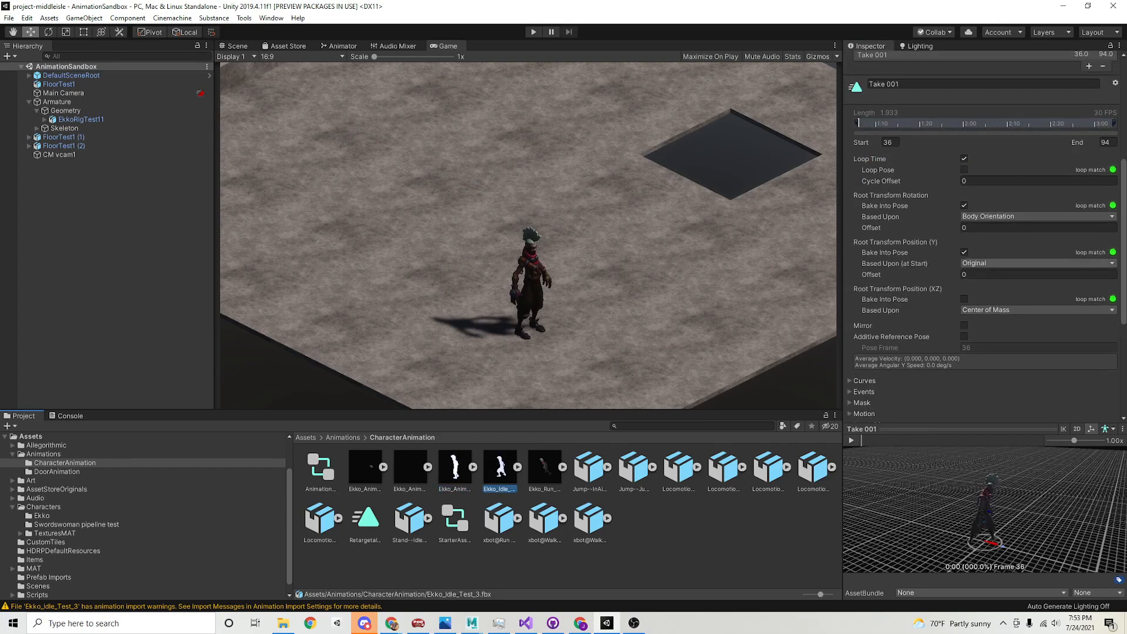
scroll(983, 235, "up", 5)
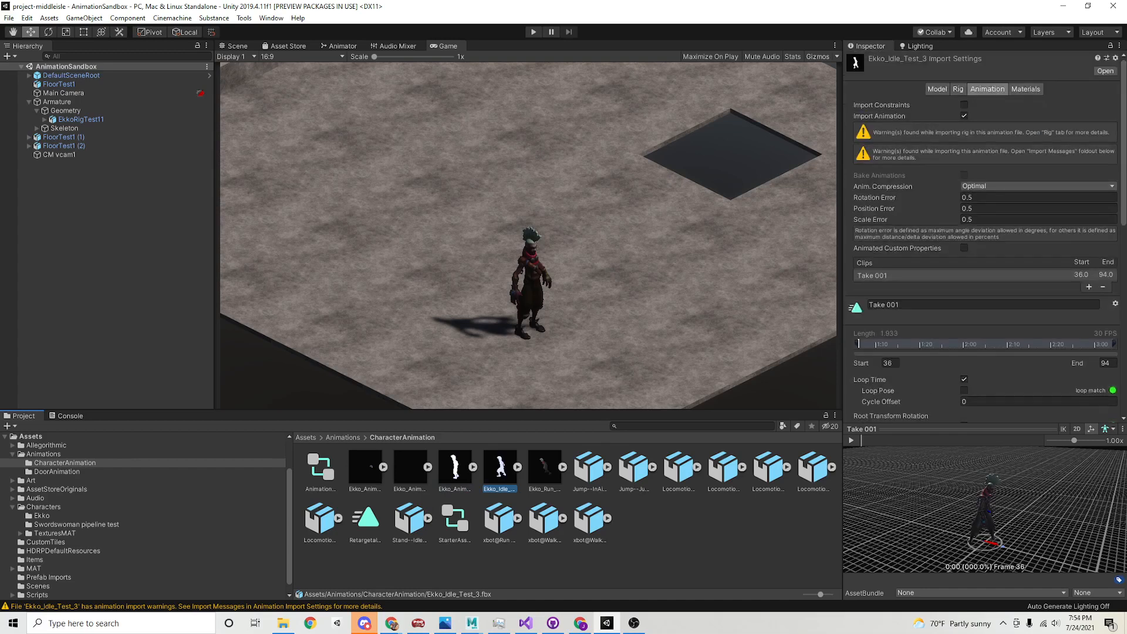
left_click(958, 88)
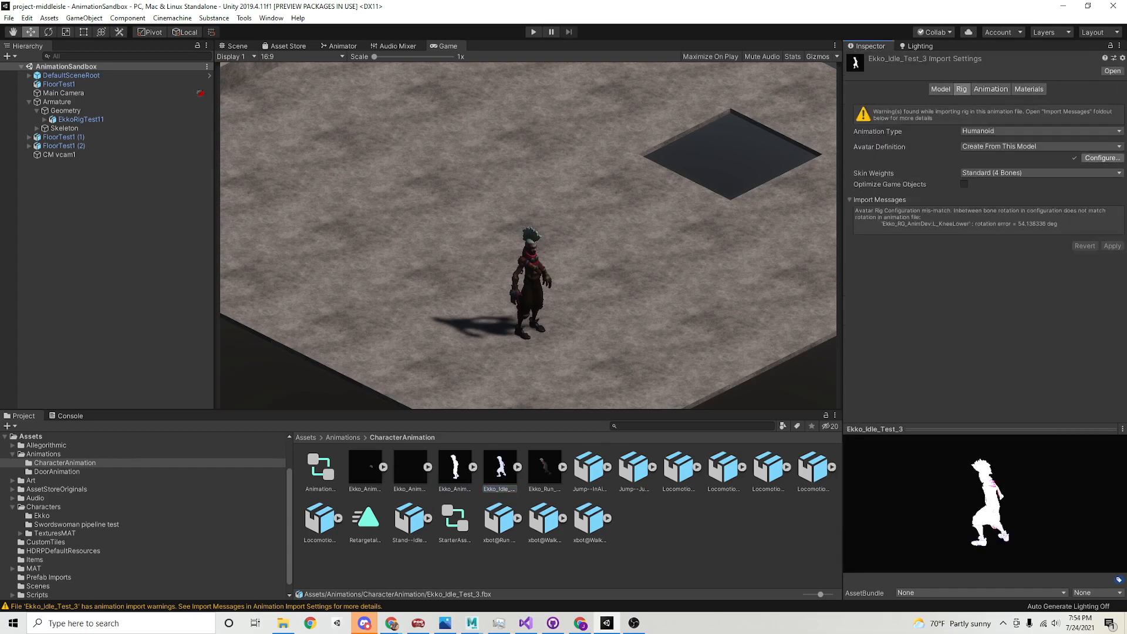
left_click(1102, 158)
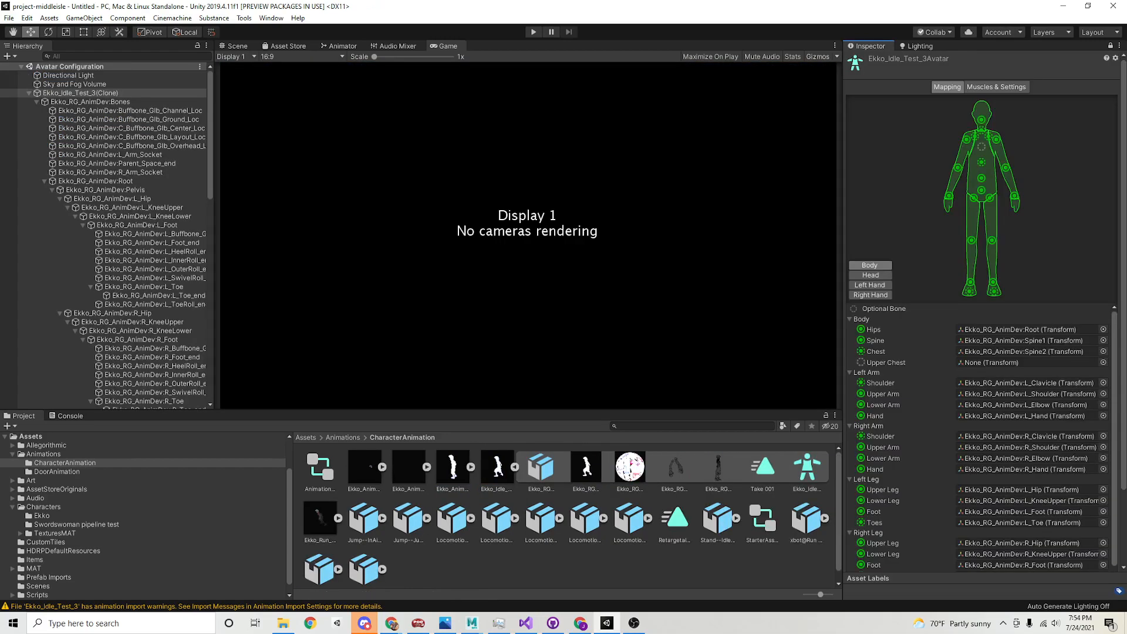
Examine the avatar's bone structure on the character model in the Scene view
left_click(236, 57)
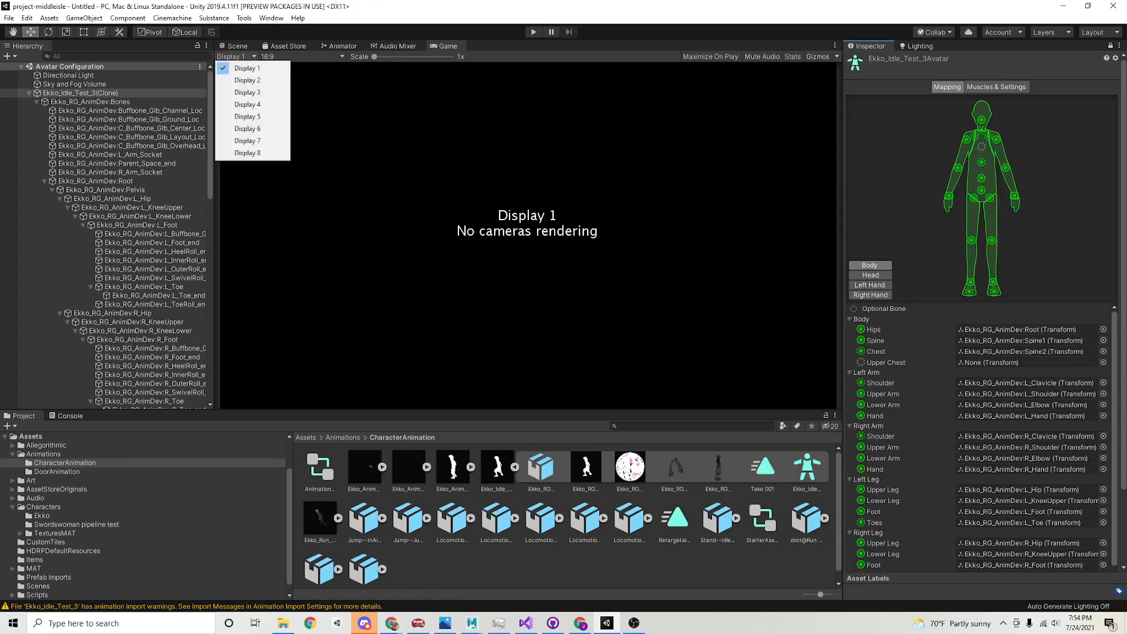
left_click(236, 57)
left_click(237, 45)
right_click_drag(623, 234, 381, 234, "alt")
left_click_drag(382, 235, 528, 235, "alt")
scroll(528, 235, "up", 2)
right_click_drag(528, 235, 599, 235, "alt")
mouse_move(599, 235)
left_mouse_down("alt")
mouse_move(563, 234)
mouse_move(611, 235)
left_mouse_up("alt")
scroll(528, 235, "up", 2)
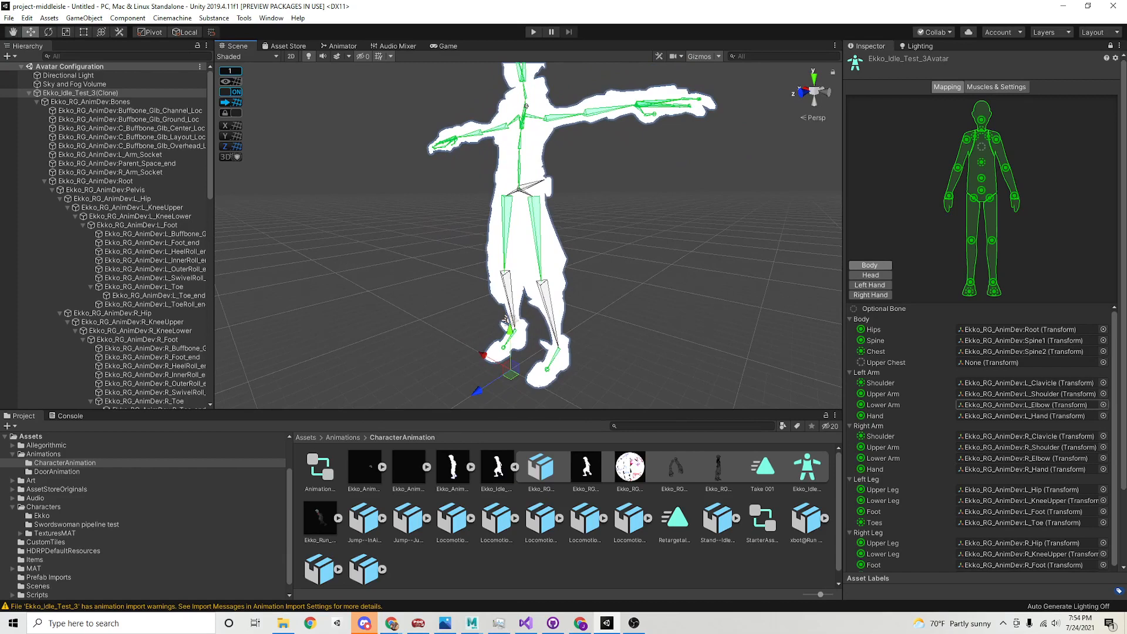
Map the avatar's left and right Lower Leg bones to Ekko_RG_AnimDev:L_KneeLower and Ekko_RG_AnimDev:R_KneeLower
scroll(981, 293, "down", 3)
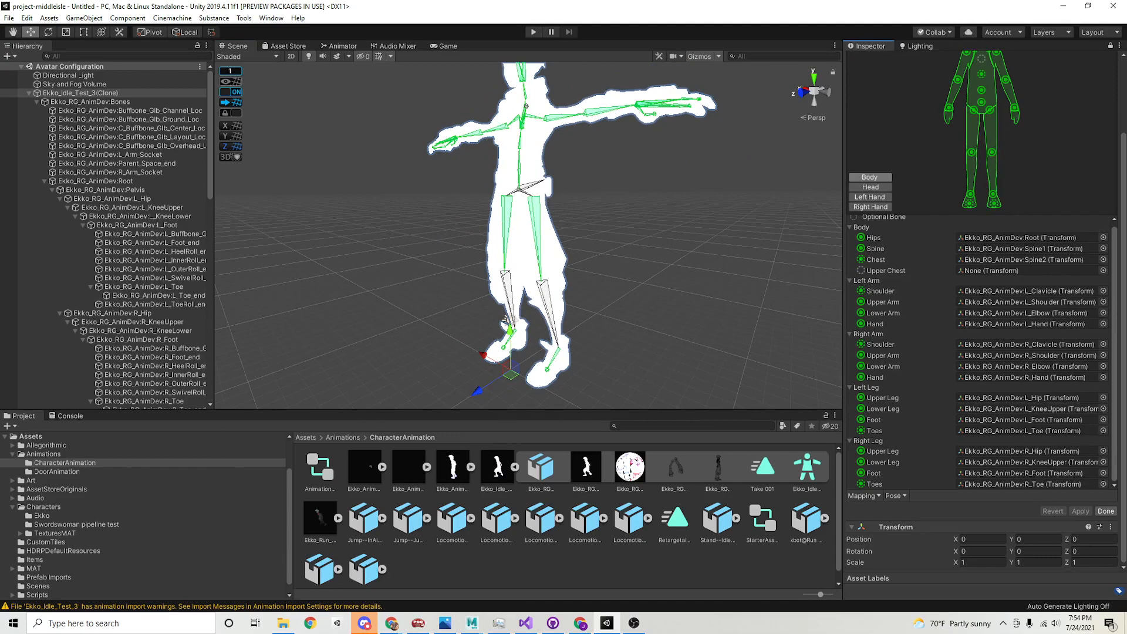
left_click(1102, 409)
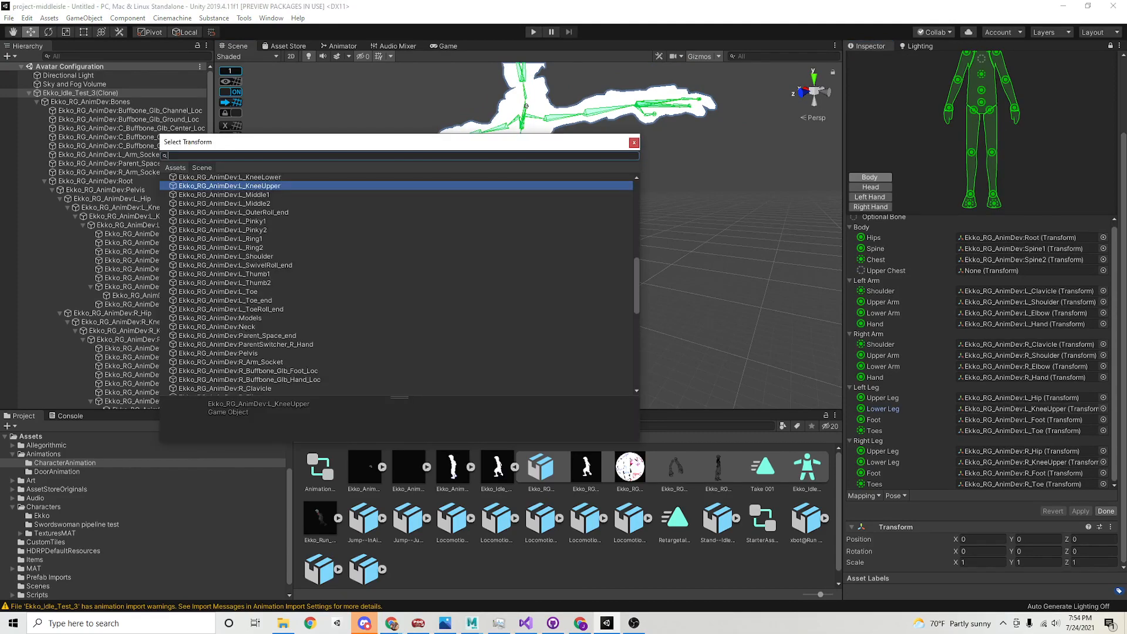
key("Up")
key("Return")
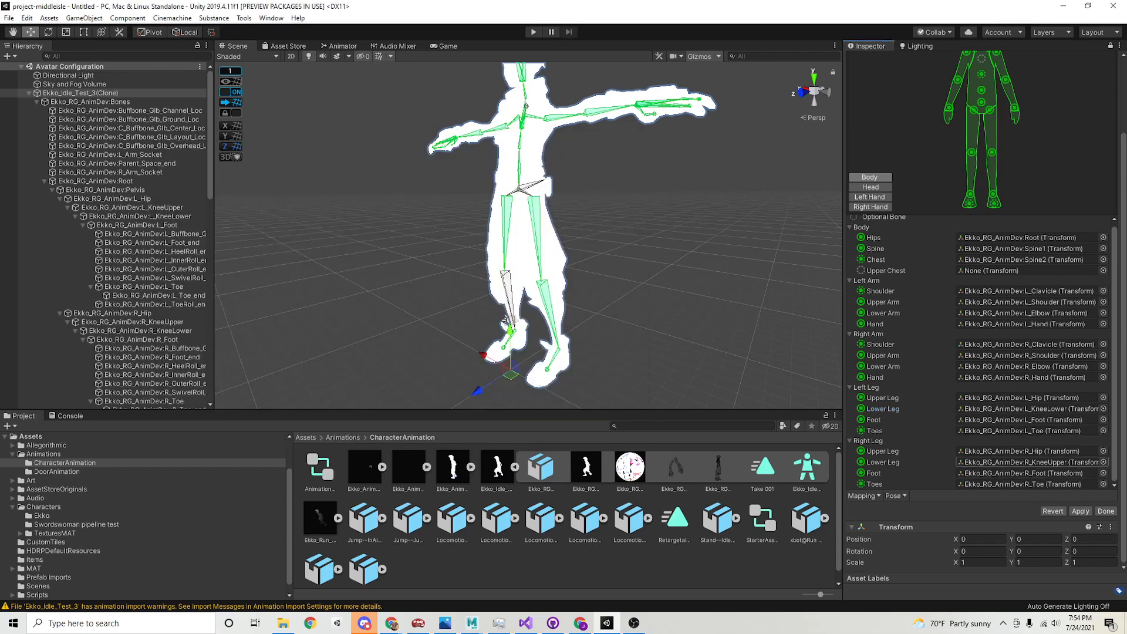
left_click(1103, 462)
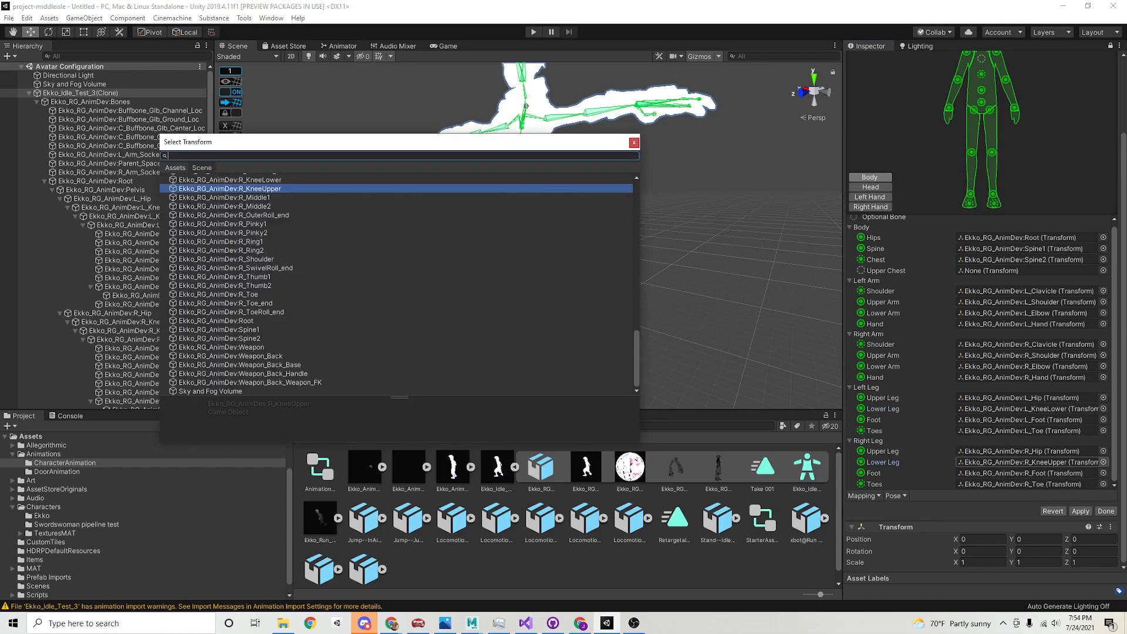
key("Escape")
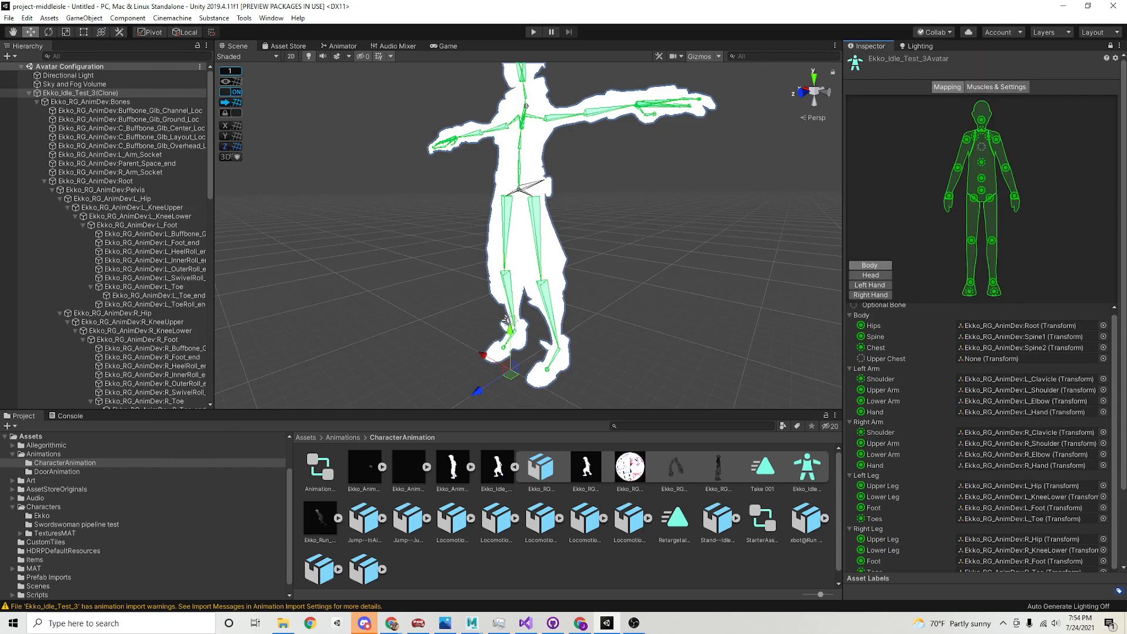
Enable Translation DoF in the avatar's muscle settings, apply it, and finish the avatar configuration
left_click(996, 86)
left_click(604, 334)
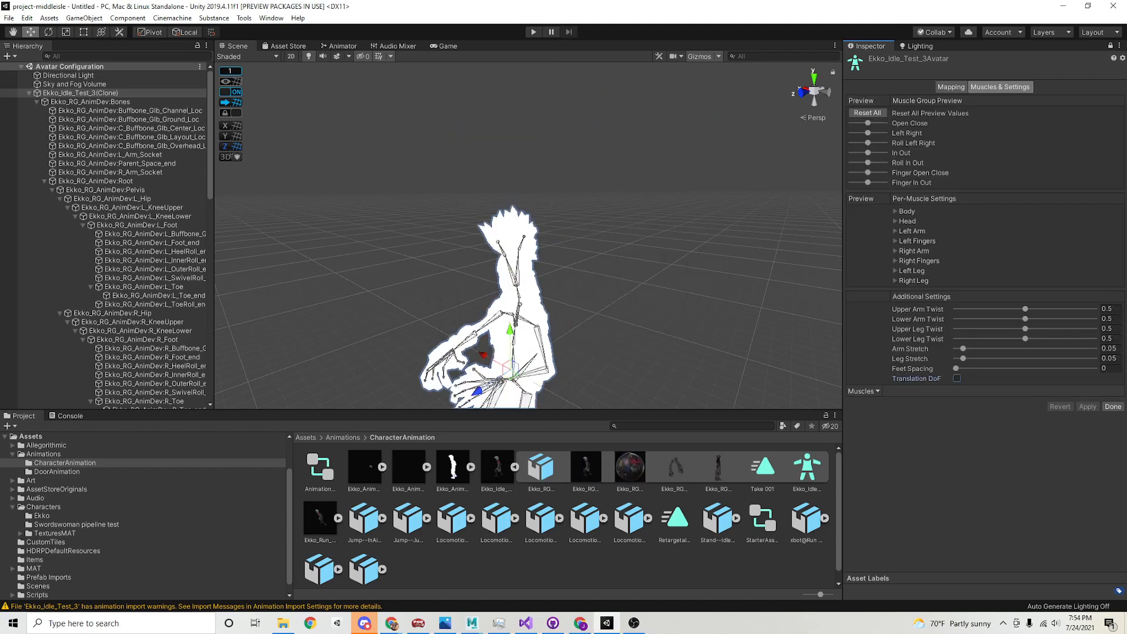
left_click(956, 378)
left_click(1087, 406)
left_click(950, 87)
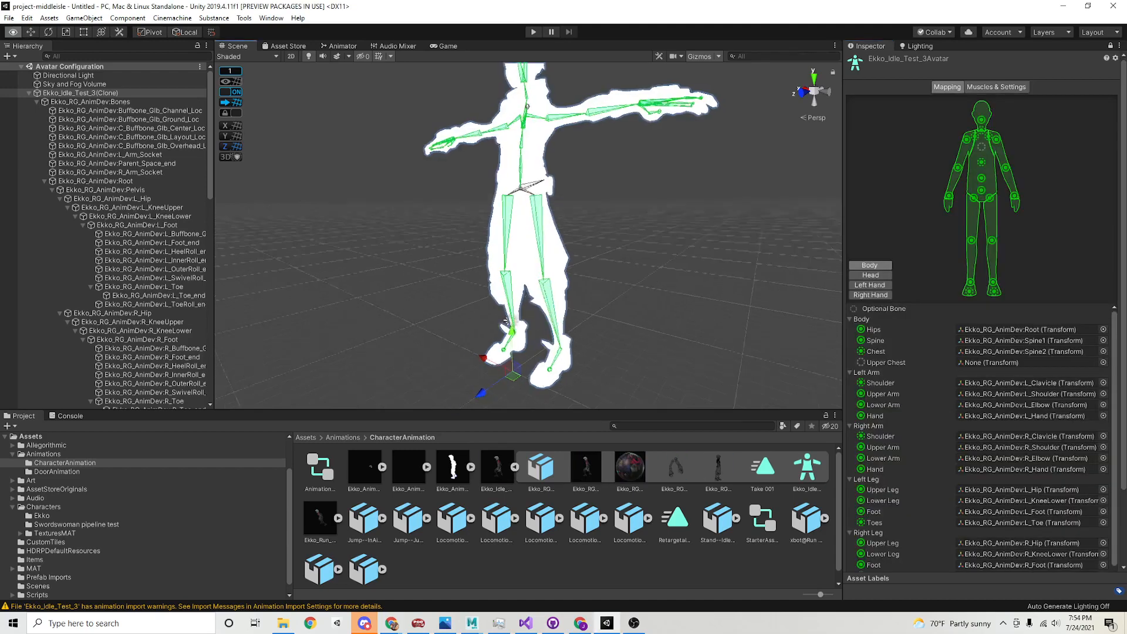
left_click_drag(1123, 328, 1123, 416)
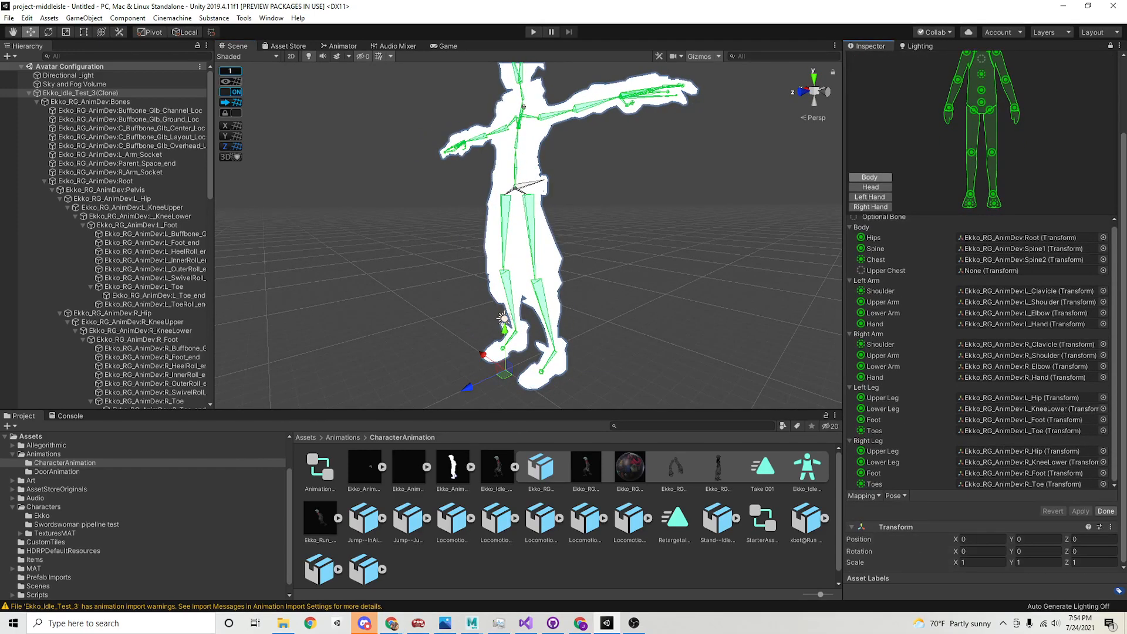
left_click(1106, 511)
right_click_drag(646, 246, 472, 267)
Read the animation import messages of Ekko_Idle_Test_3 and play the Take 001 preview from several angles
left_click(497, 468)
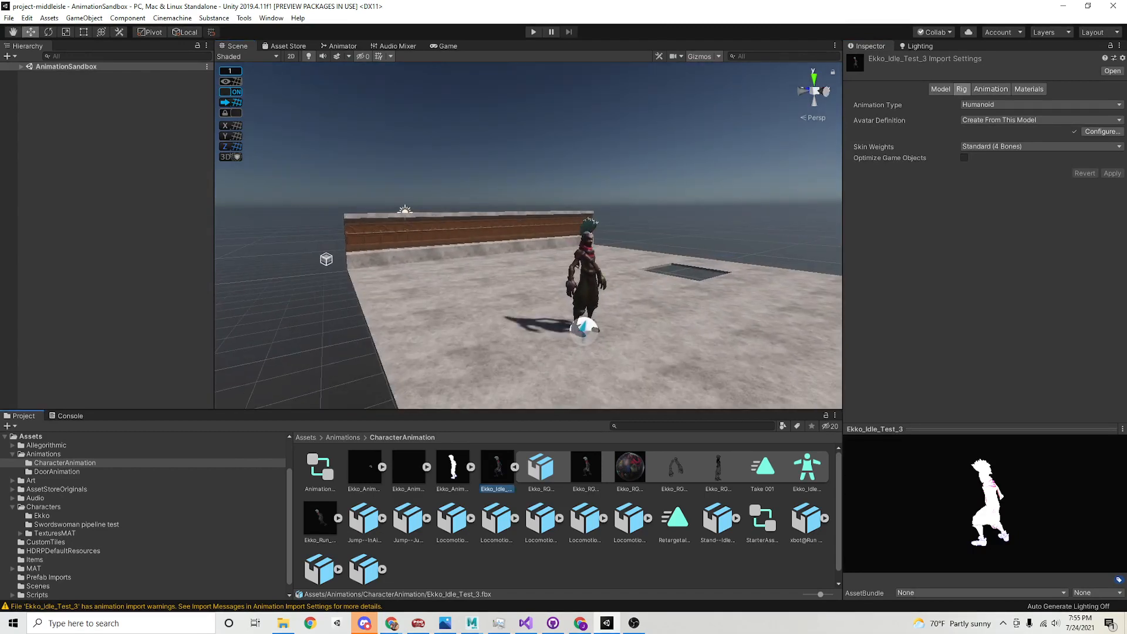
left_click(989, 89)
scroll(983, 235, "down", 8)
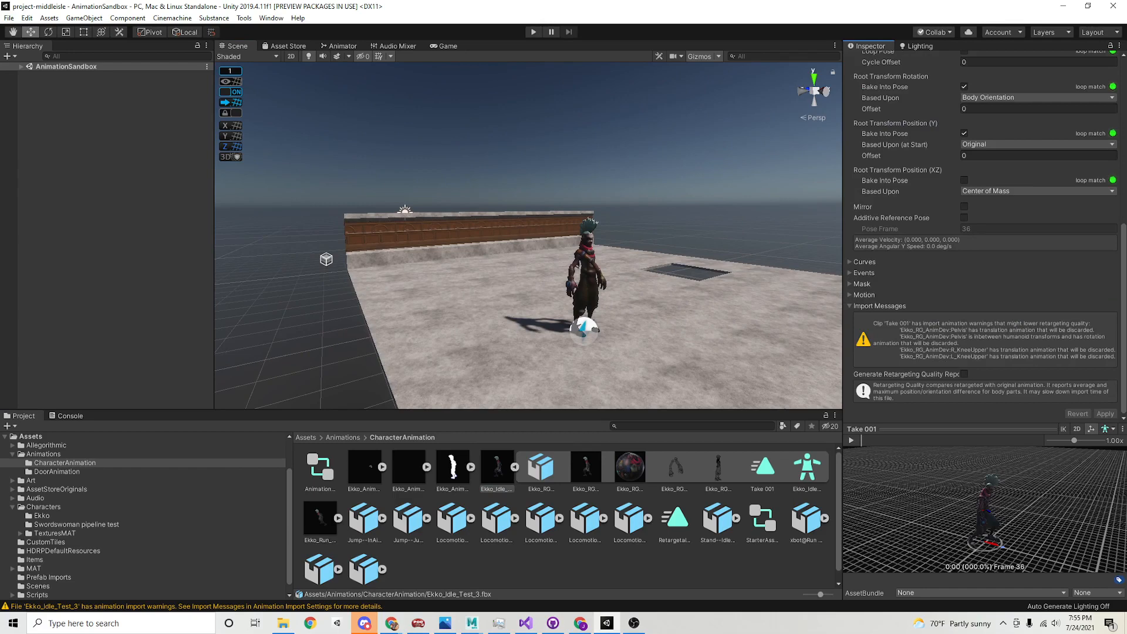
left_click_drag(998, 511, 1071, 502, "alt")
left_click(851, 440)
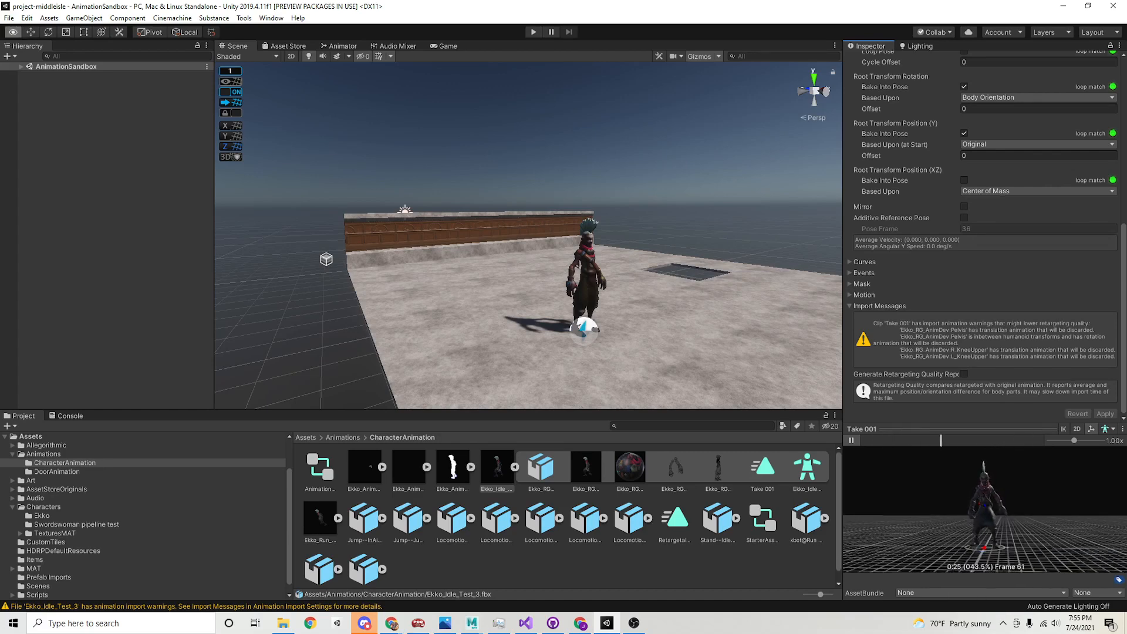
left_click_drag(1004, 509, 948, 511, "alt")
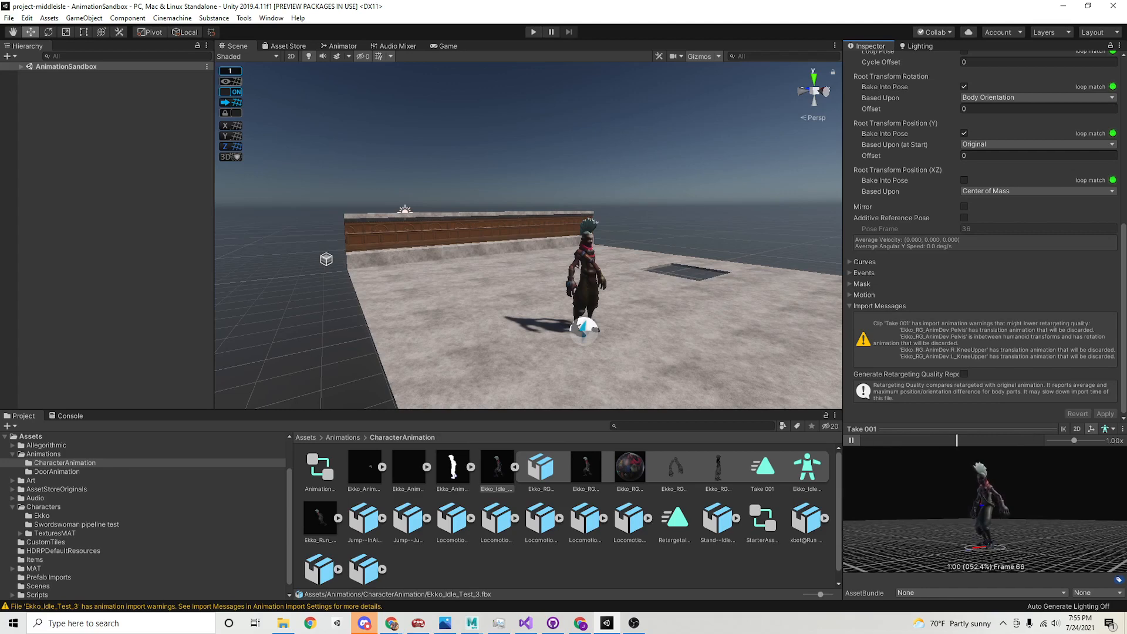
left_click(851, 440)
scroll(985, 235, "up", 10)
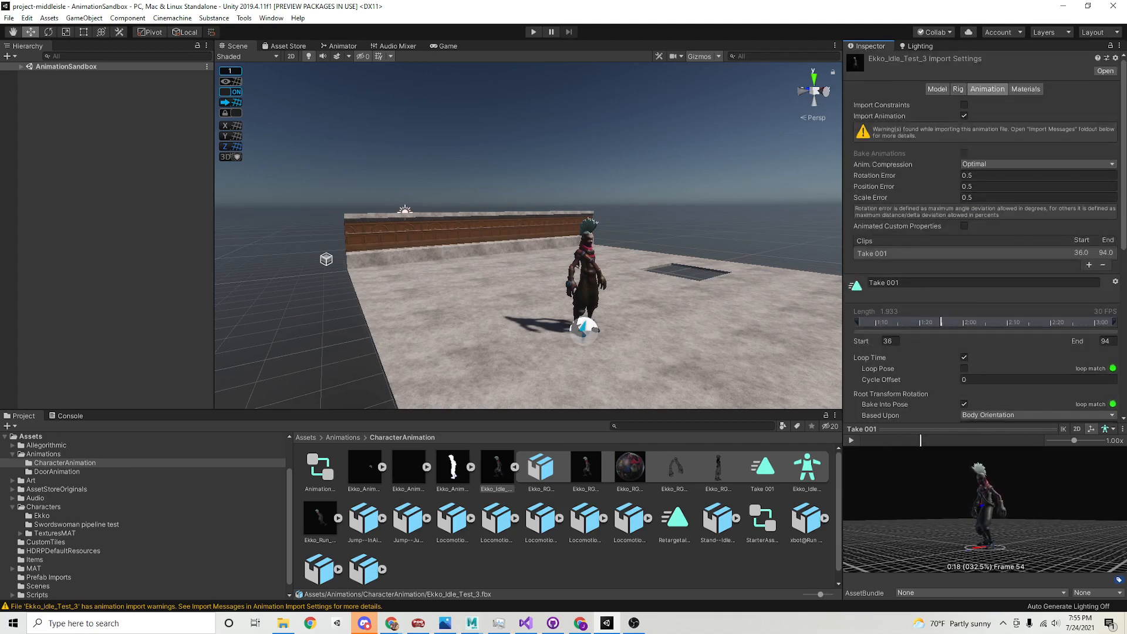
Run AnimationSandbox in play mode, walk the character in several directions, and stop it
key("ctrl+p")
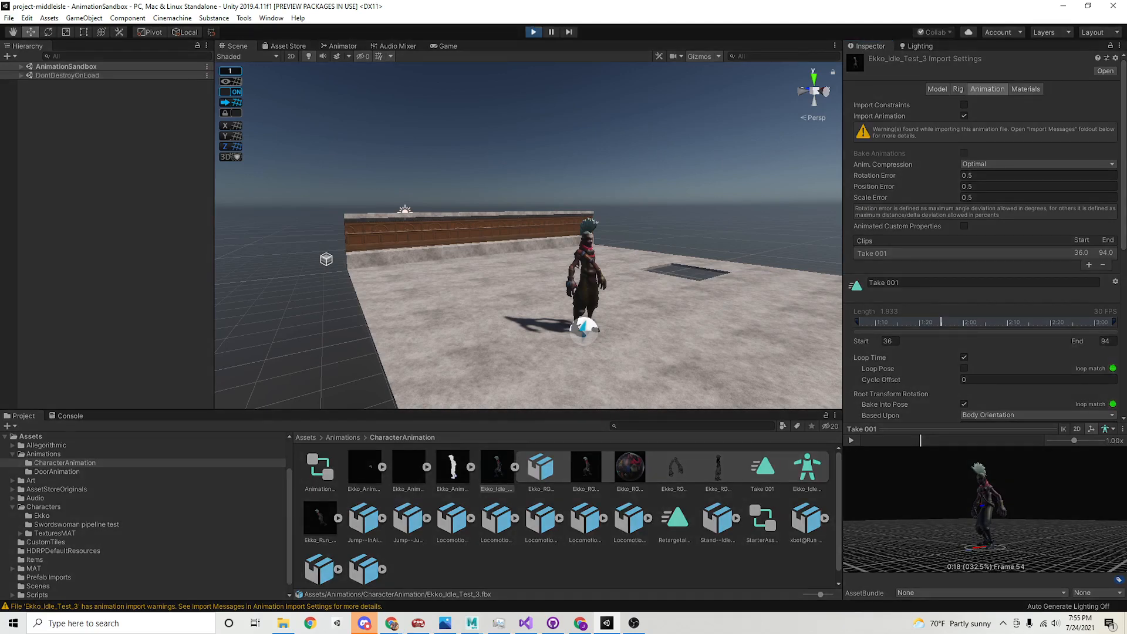
key("d")
key("w")
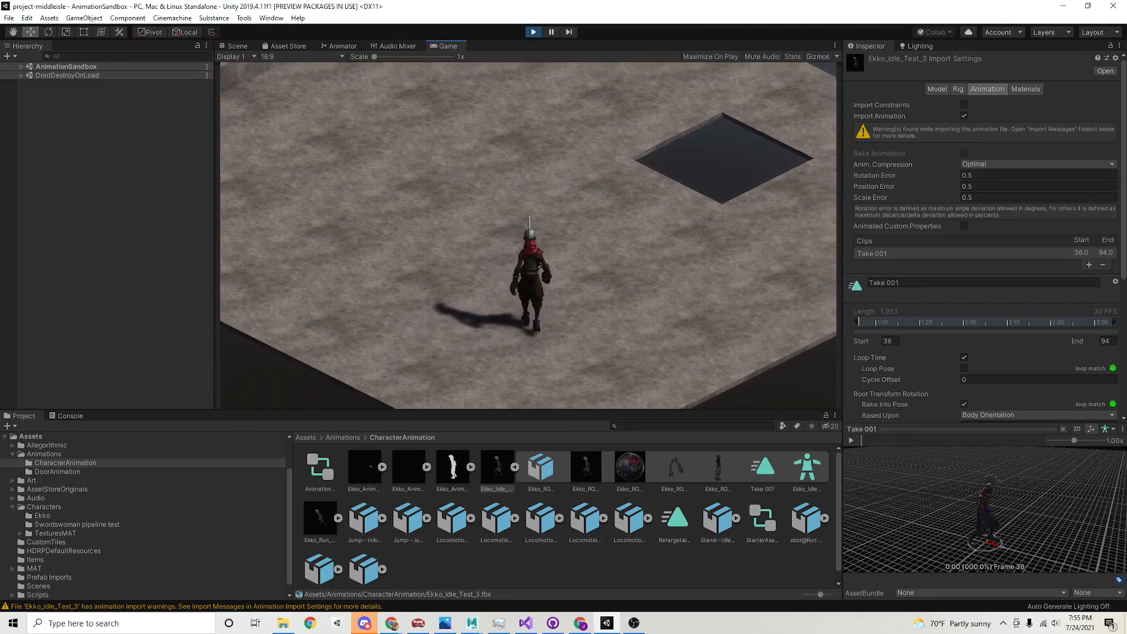
key("a")
key("s")
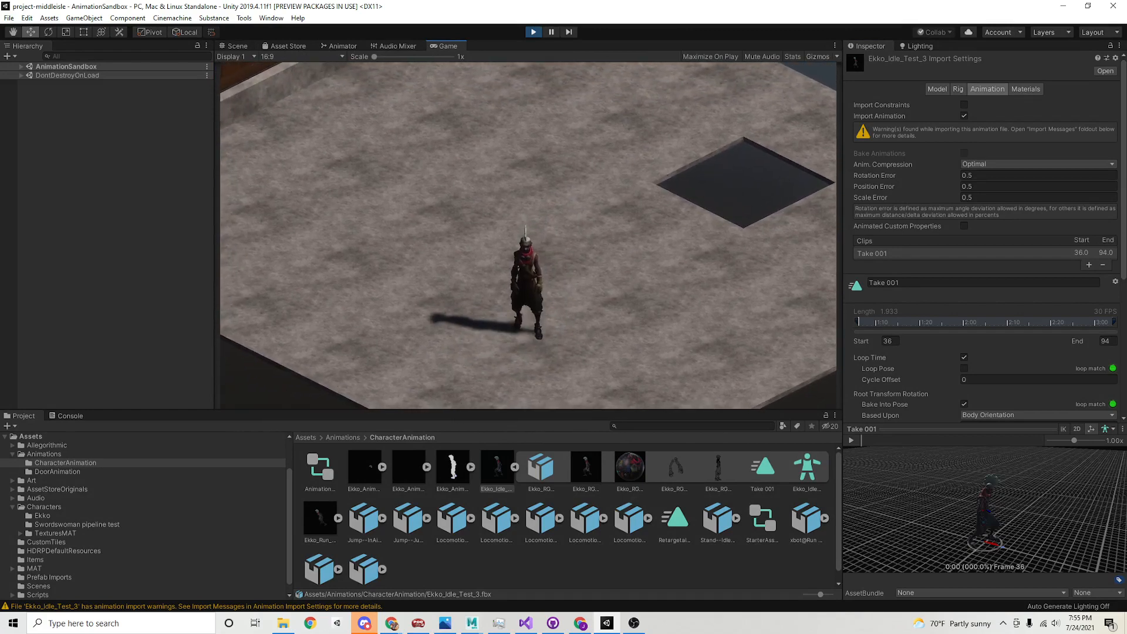
key("ctrl+p")
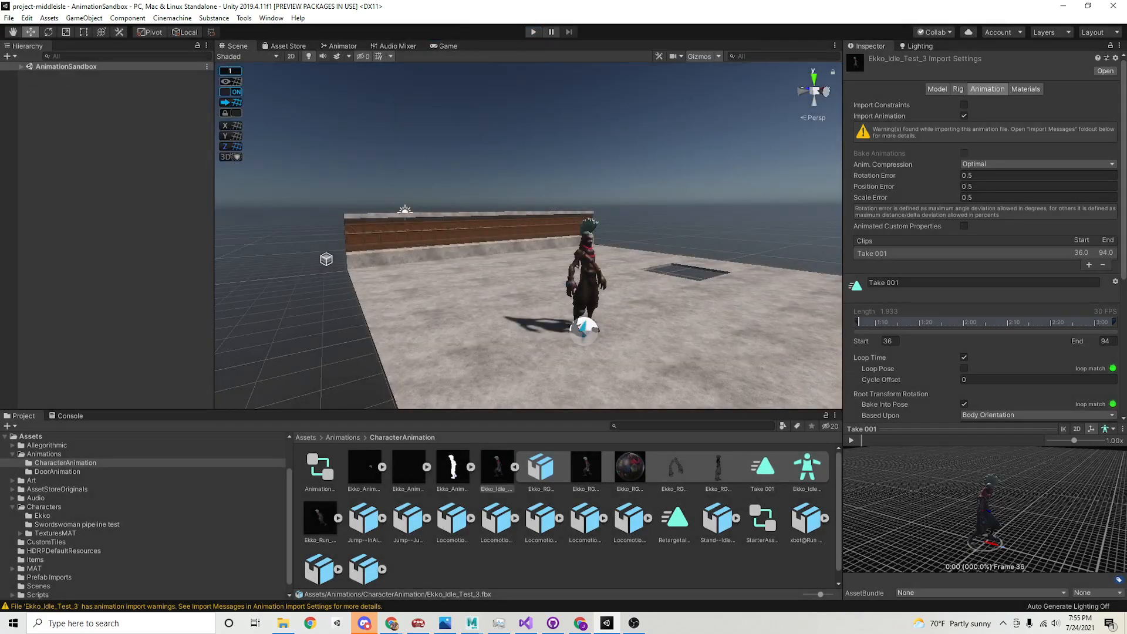
Open the AnimationsTestingScene controller in the Animator and inspect the motion assigned to its Idle state
left_click(339, 46)
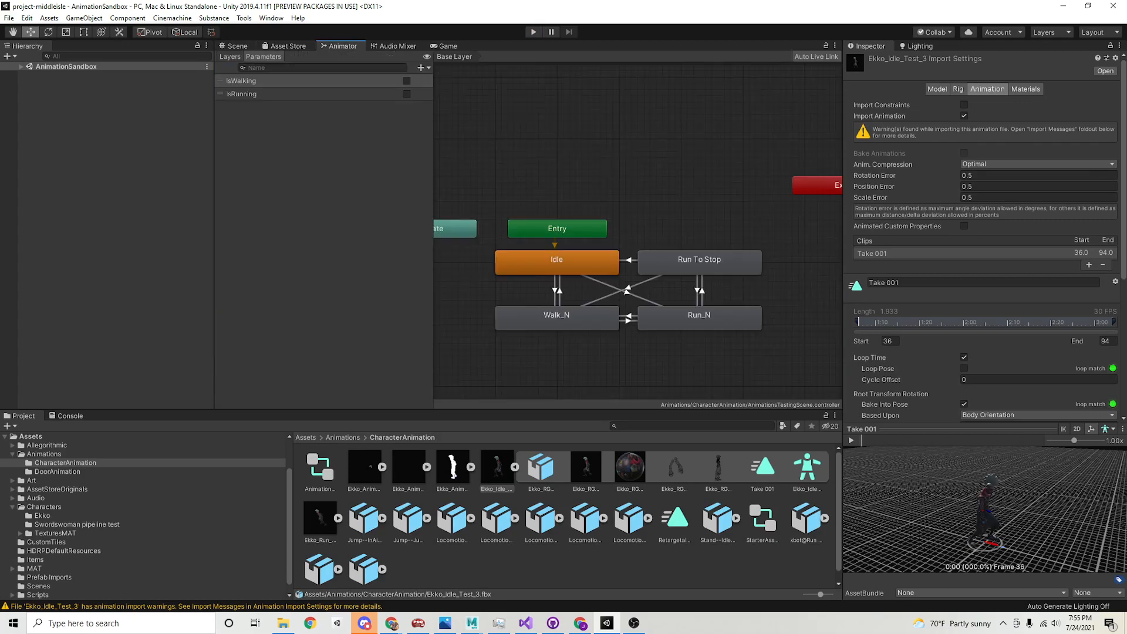
left_click(320, 468)
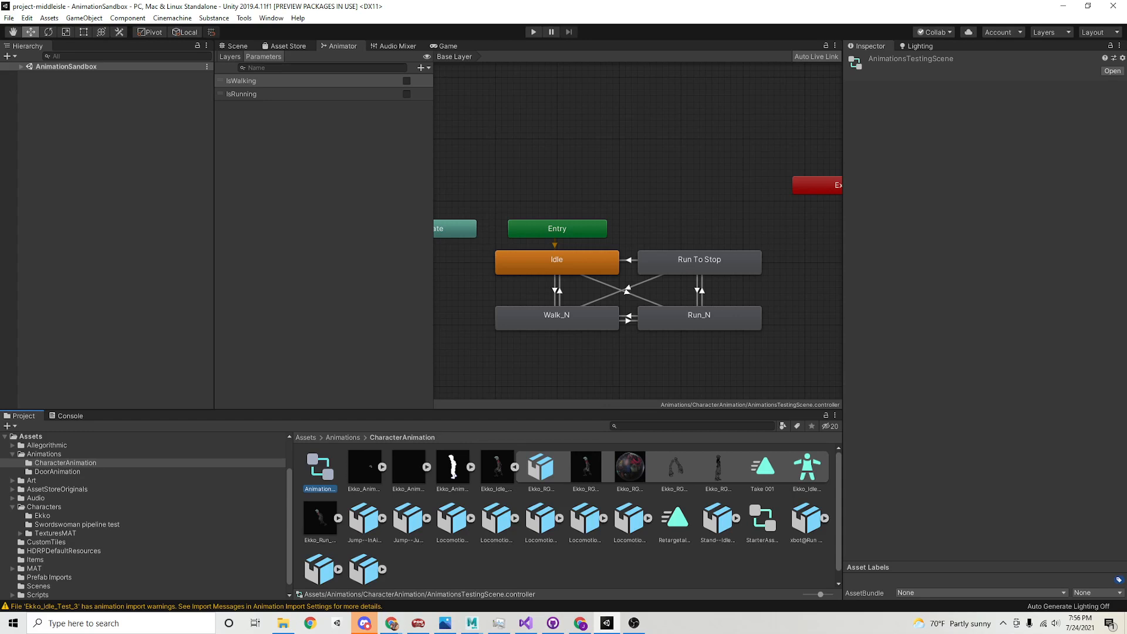
left_click(556, 262)
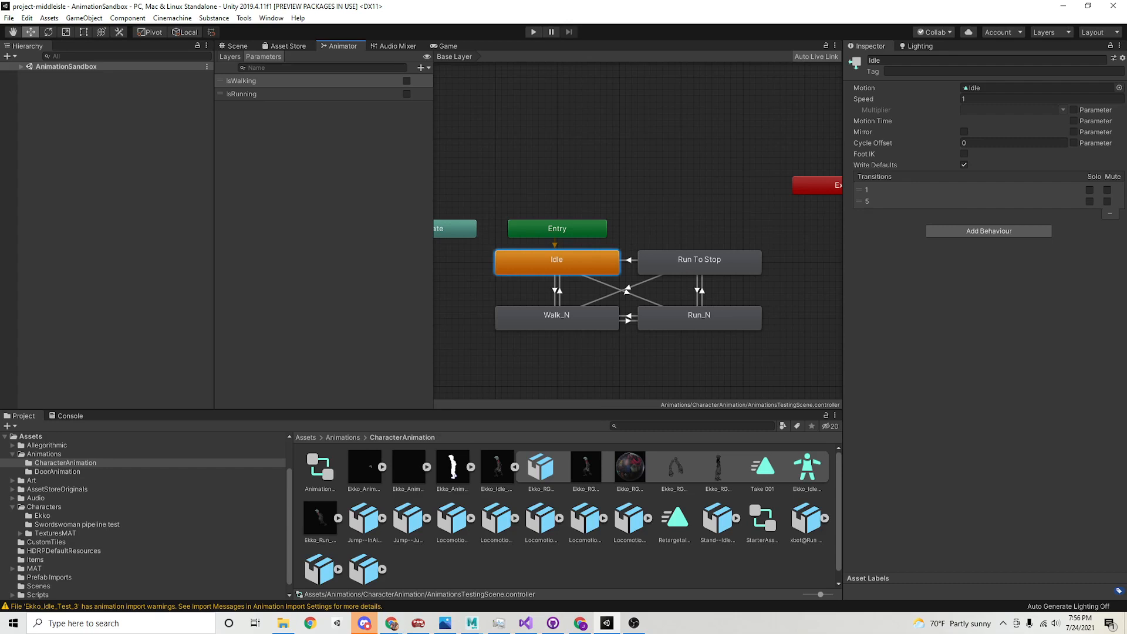
Rename the Take 001 clip in Ekko_Idle_Test_3's import settings to Ekko_Idle and apply the change
left_click(497, 466)
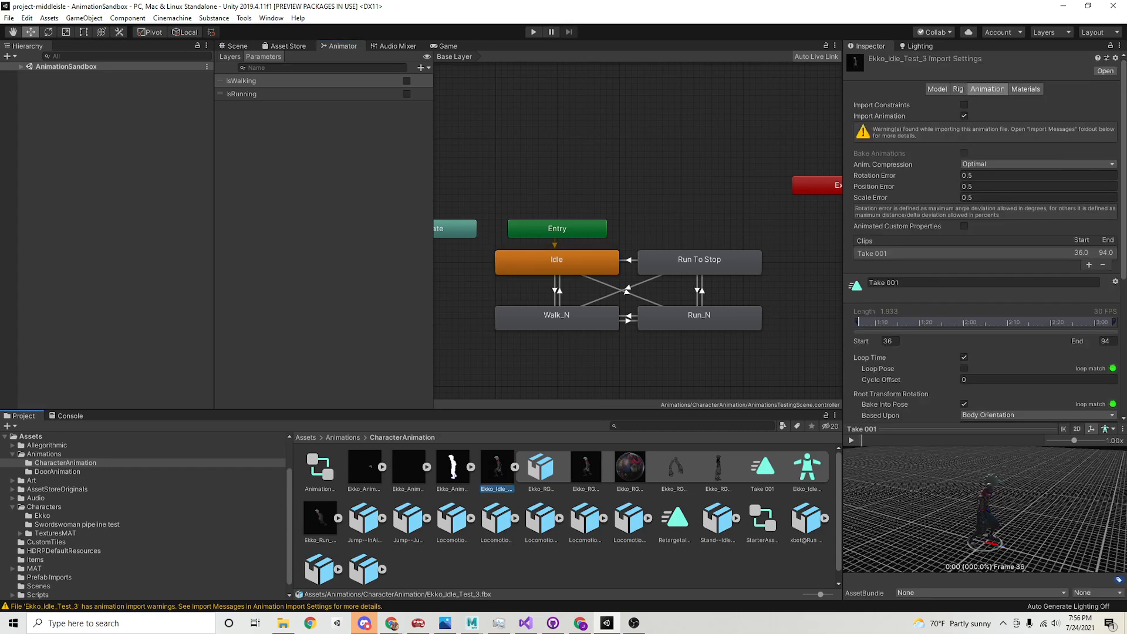
left_click(883, 282)
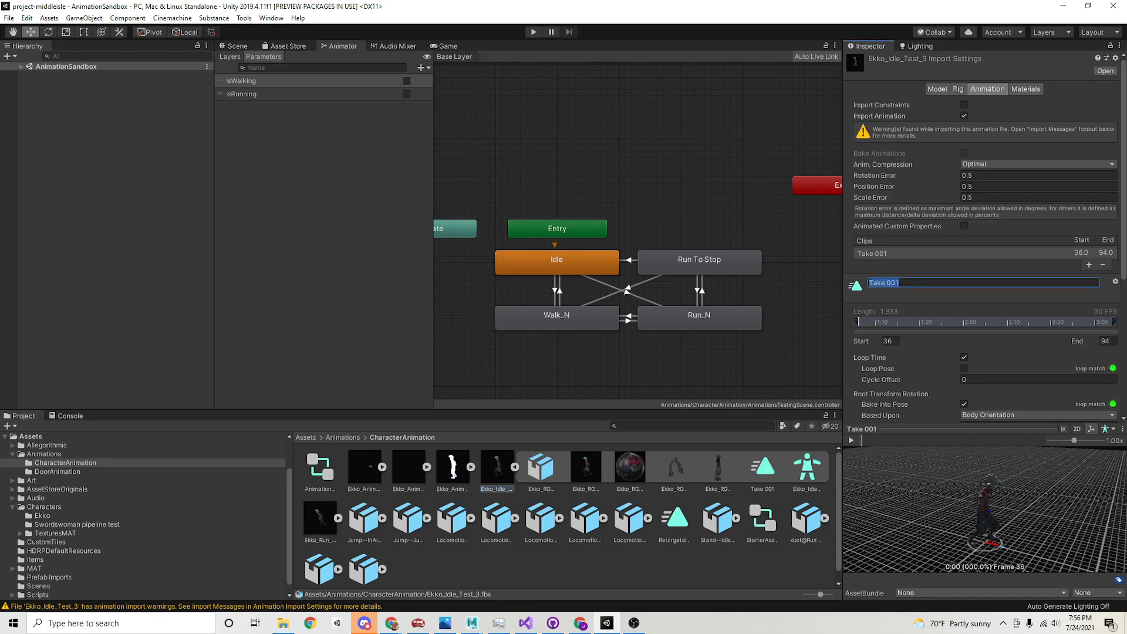
type("Ekko_Idle")
key("Return")
scroll(983, 264, "down", 5)
left_click(1105, 414)
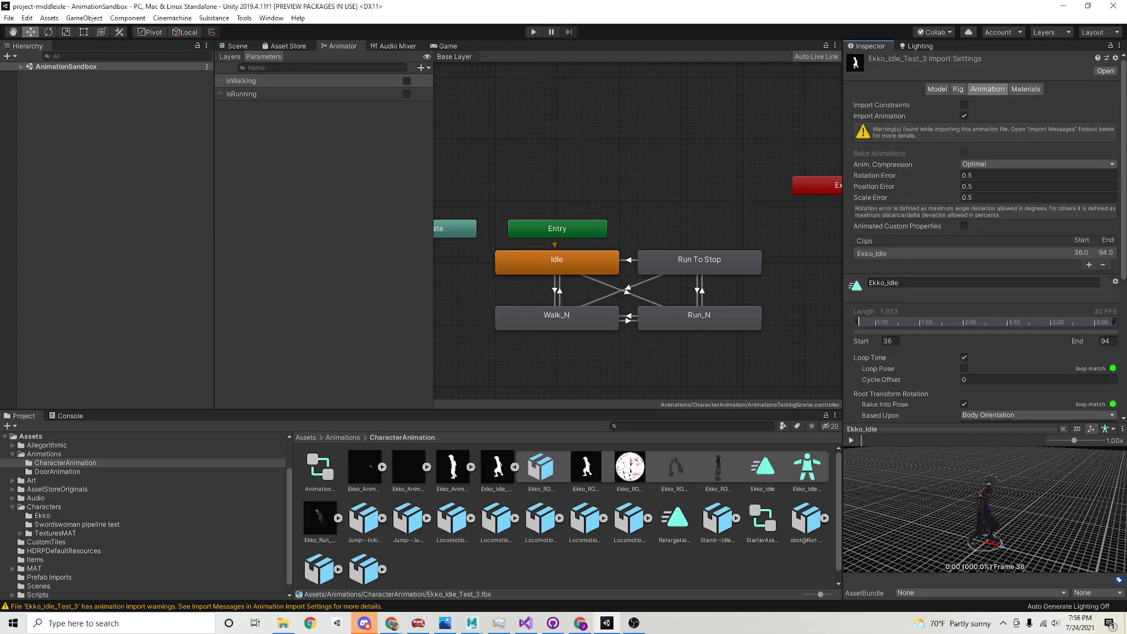
Assign the Ekko_Idle clip as the motion of the Idle state in the AnimationsTestingScene controller
left_click(556, 261)
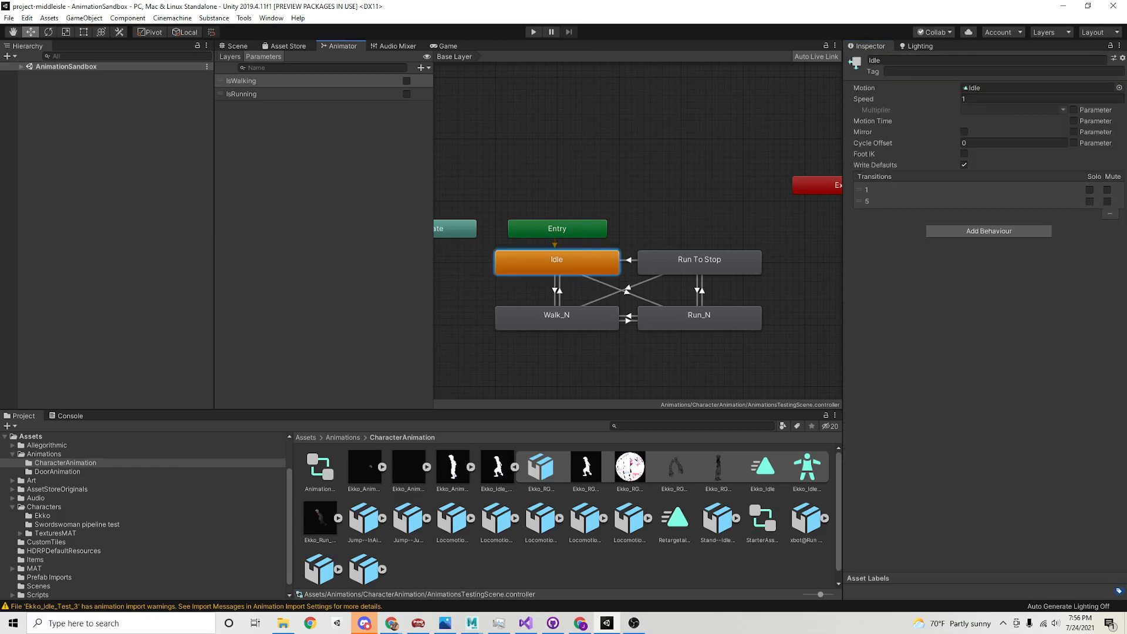
left_click(320, 467)
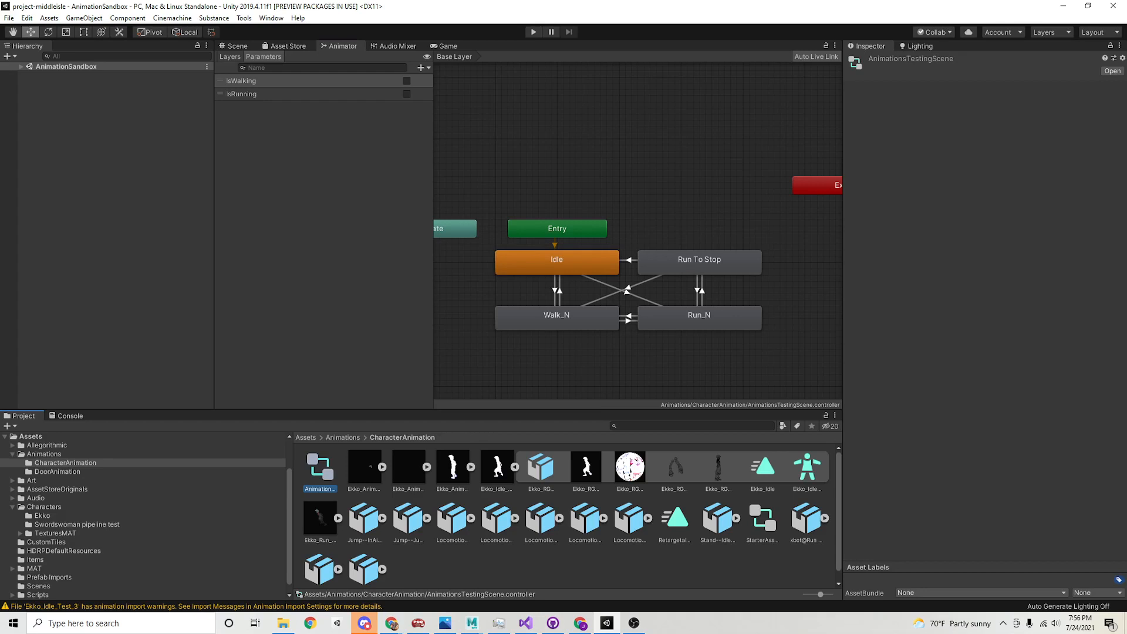
left_click(556, 262)
left_click_drag(762, 468, 1033, 88)
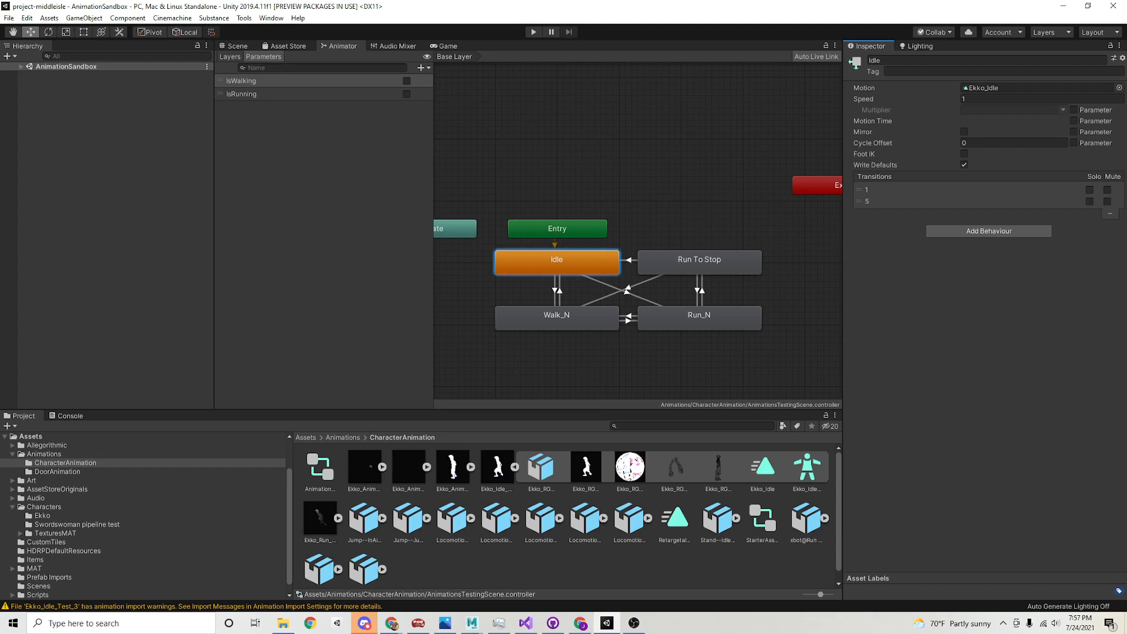
middle_click_drag(637, 205, 699, 222, "alt")
scroll(694, 216, "down", 4)
scroll(694, 217, "up", 5)
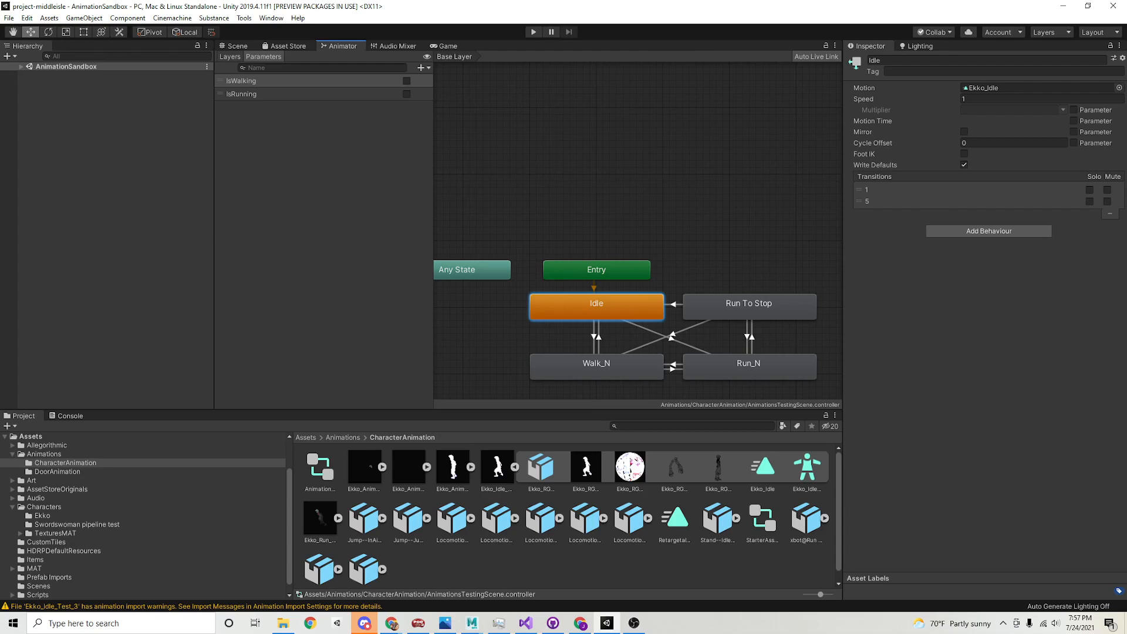
middle_click_drag(699, 221, 663, 194, "alt")
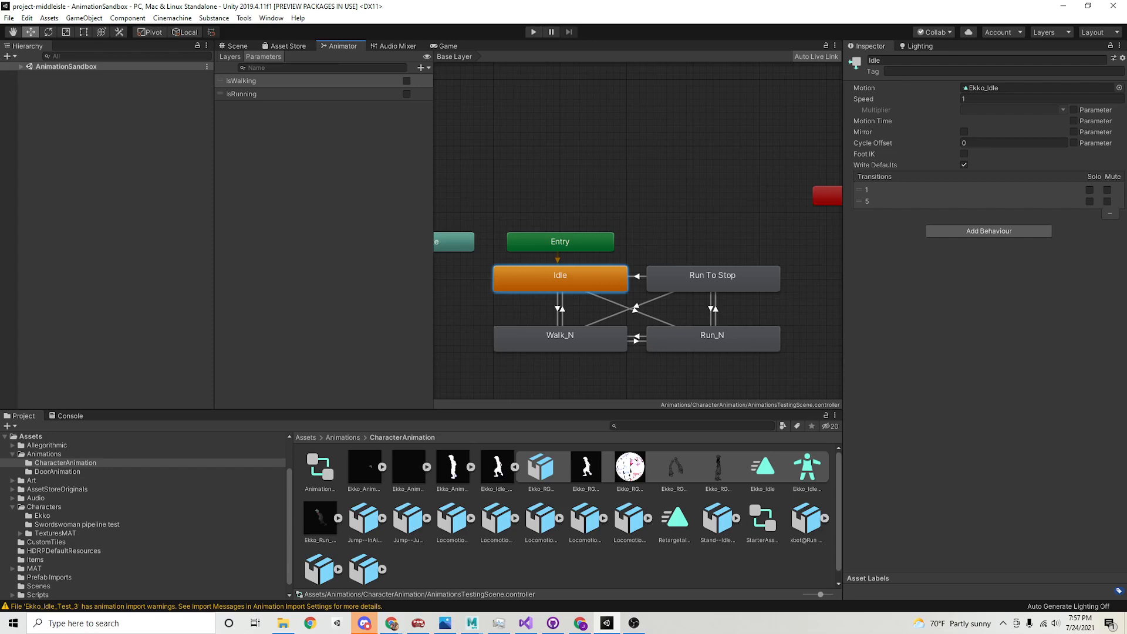
Run AnimationSandbox in play mode and walk and run the character in several directions to check the transitions with the idle clip
left_click(237, 45)
left_click(534, 32)
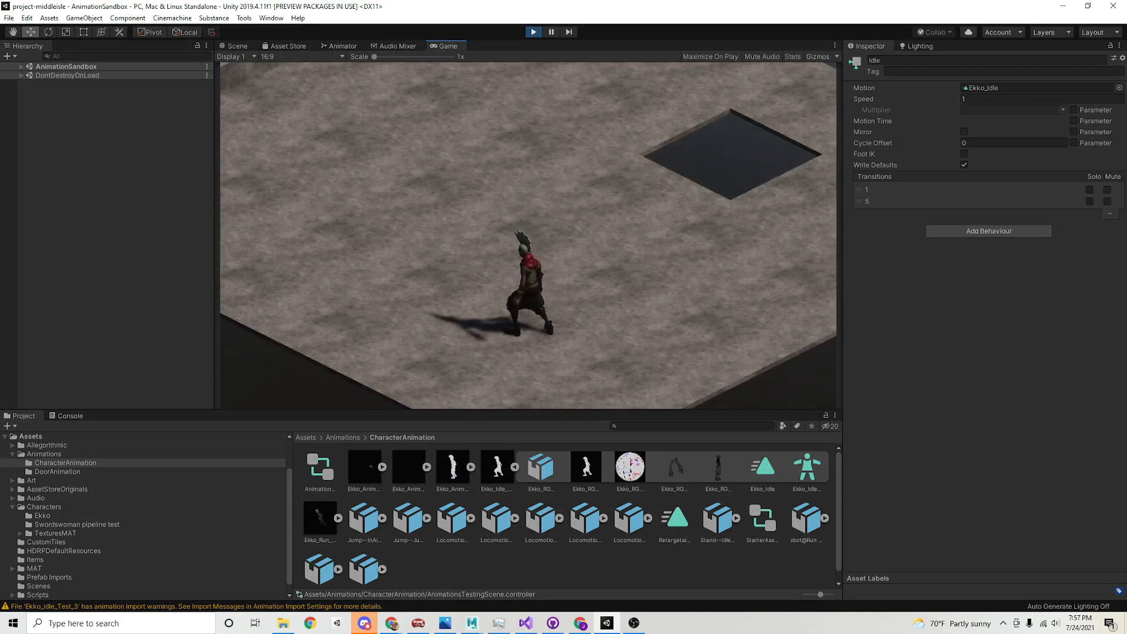
key("s")
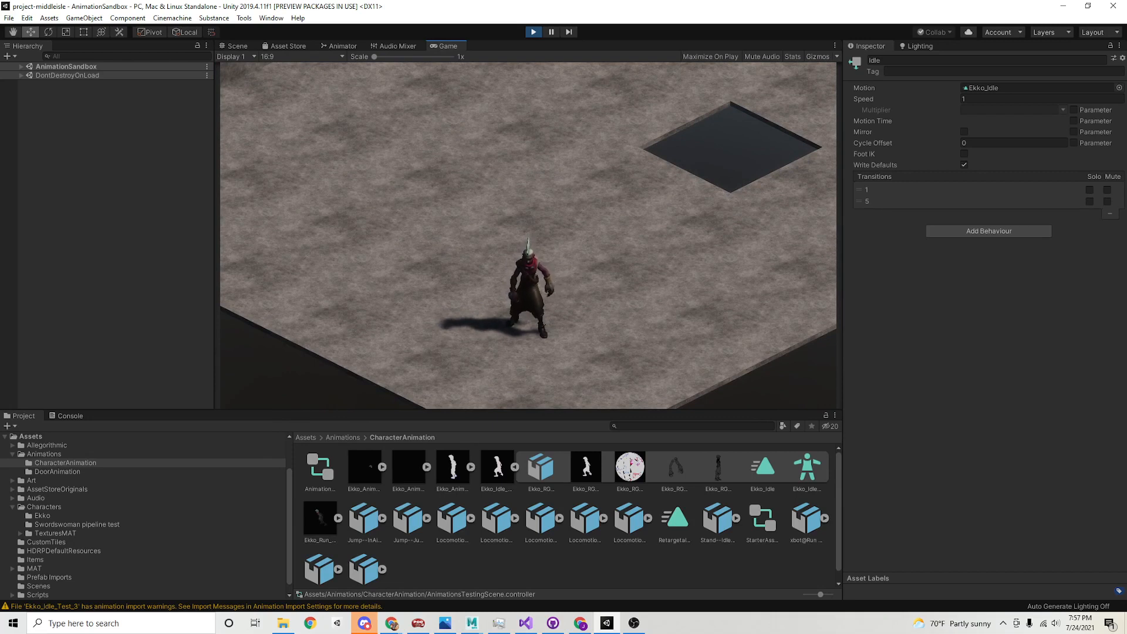
key("w")
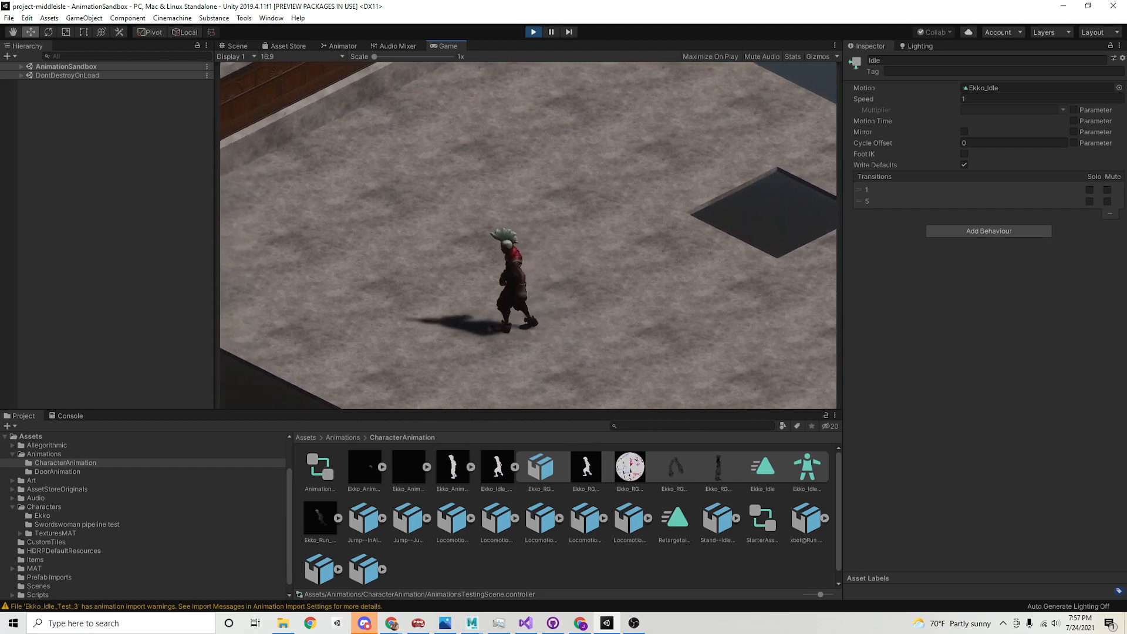
key("s")
key("d")
key("d")
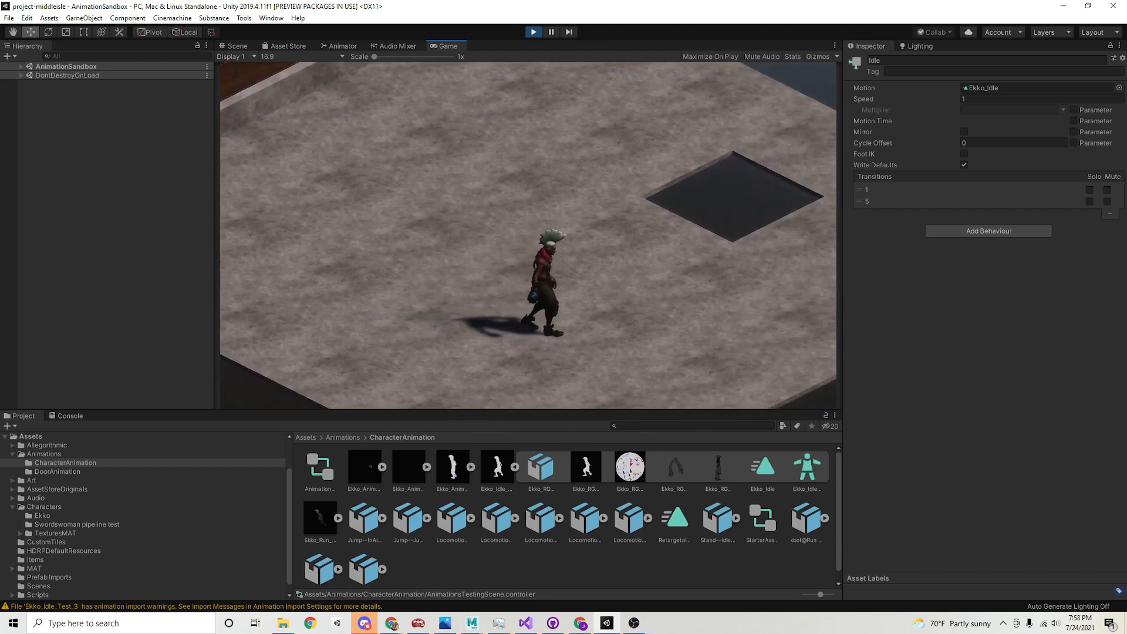
key("w")
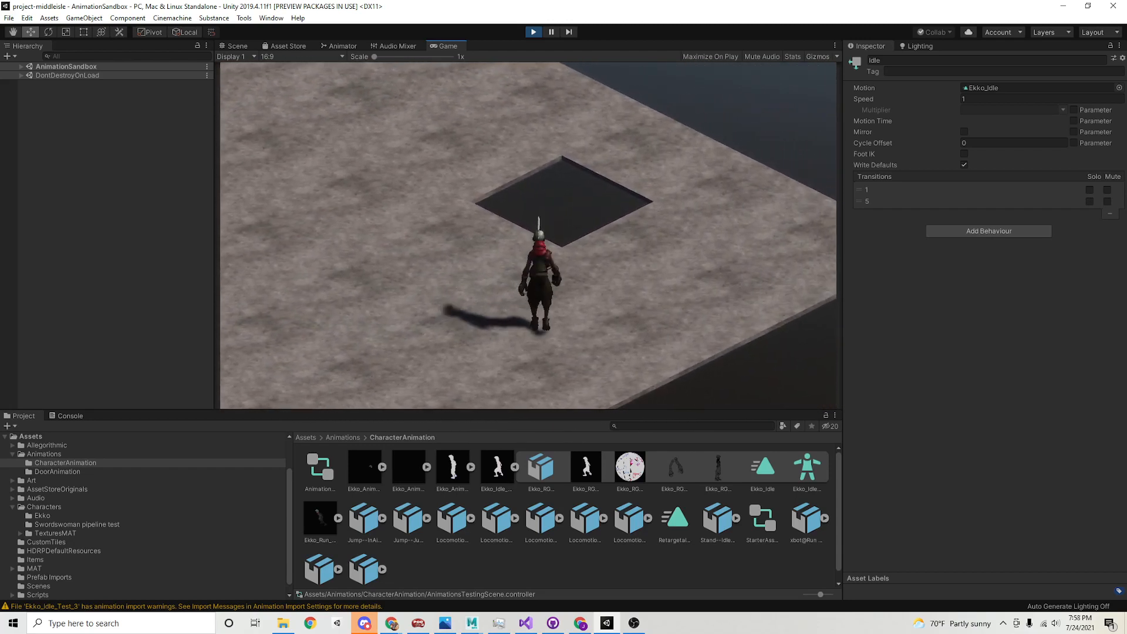
key("a")
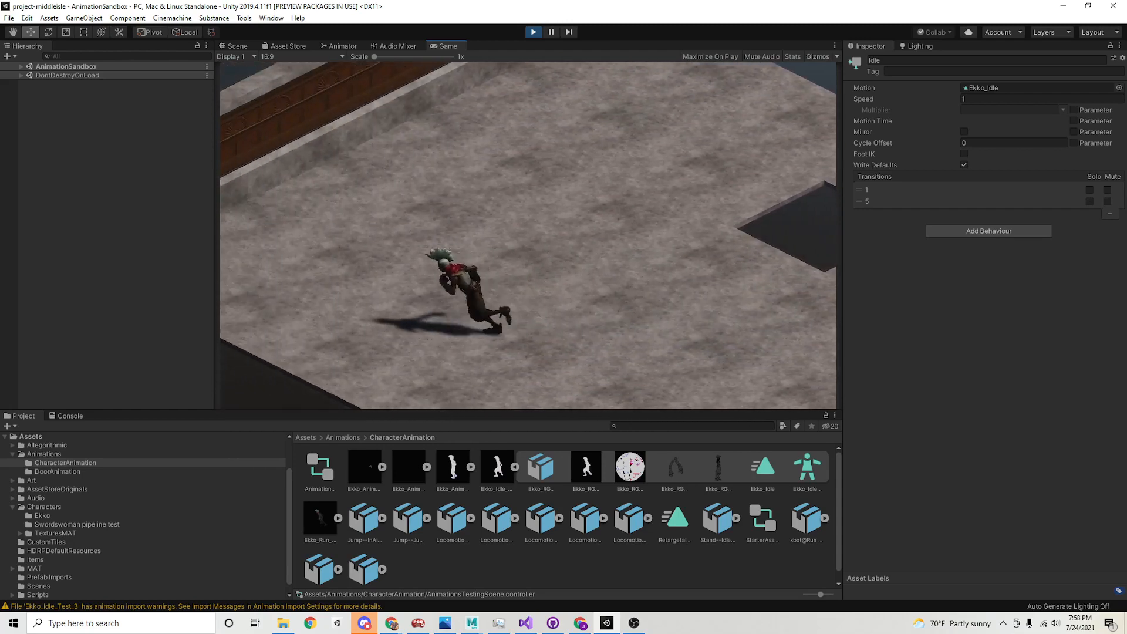
key("s")
key("d")
key("w")
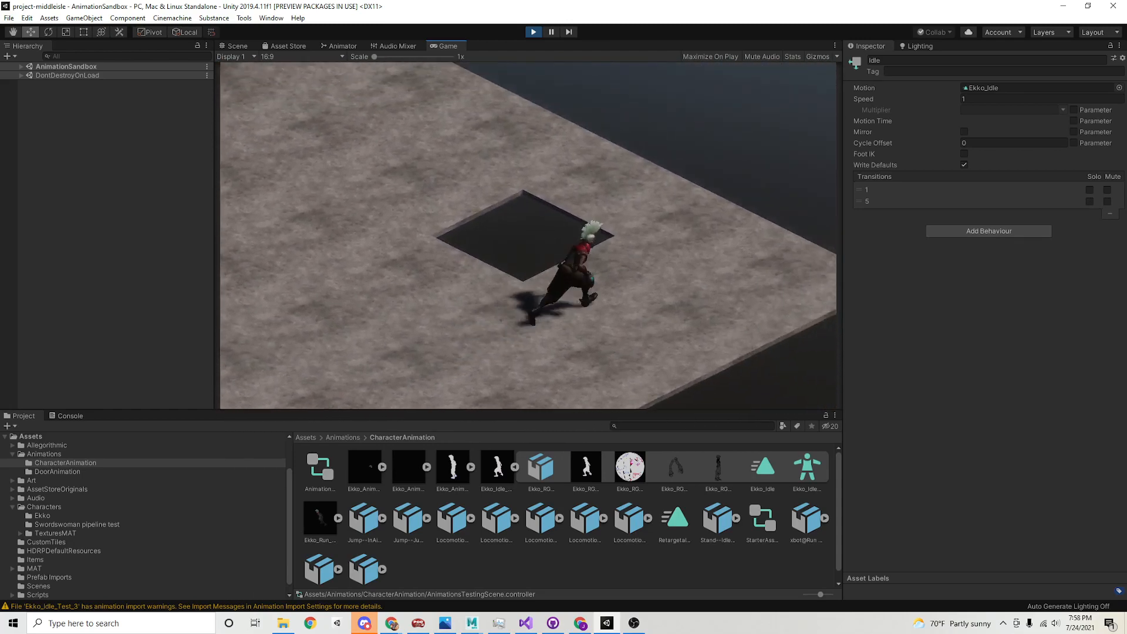
key("a")
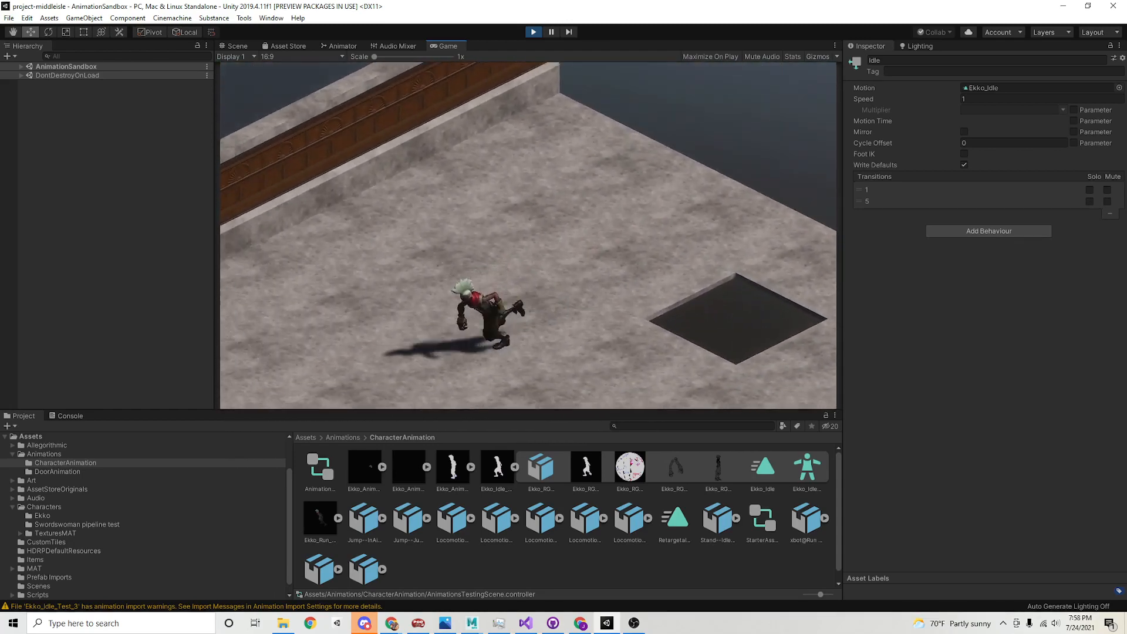
key("s")
key("d")
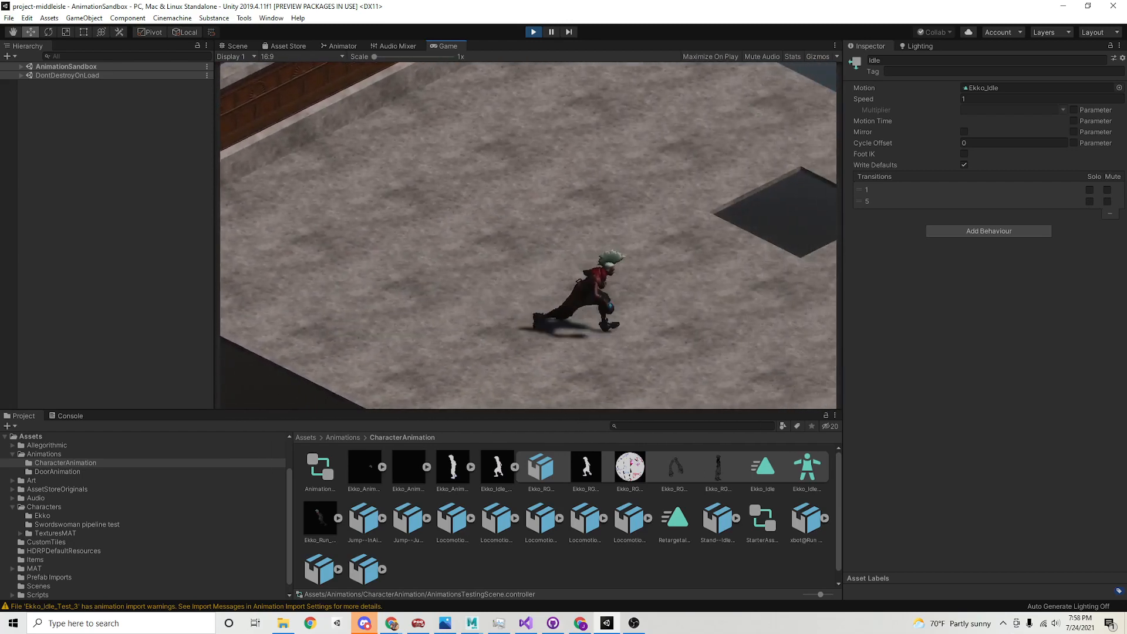
key("s")
key("a")
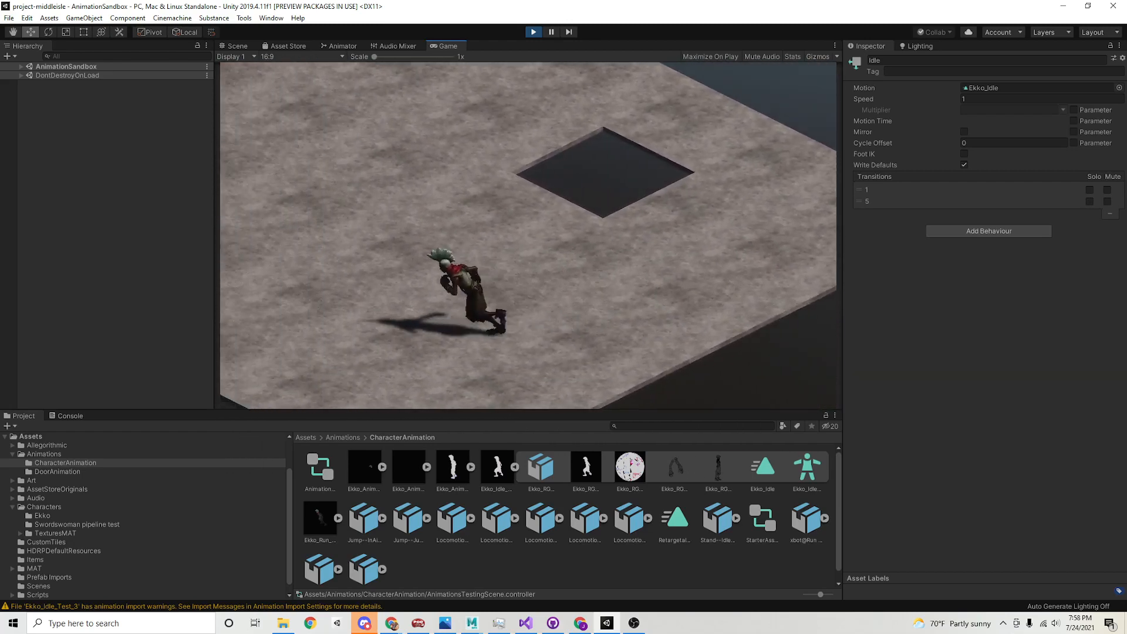
key("w")
key("d")
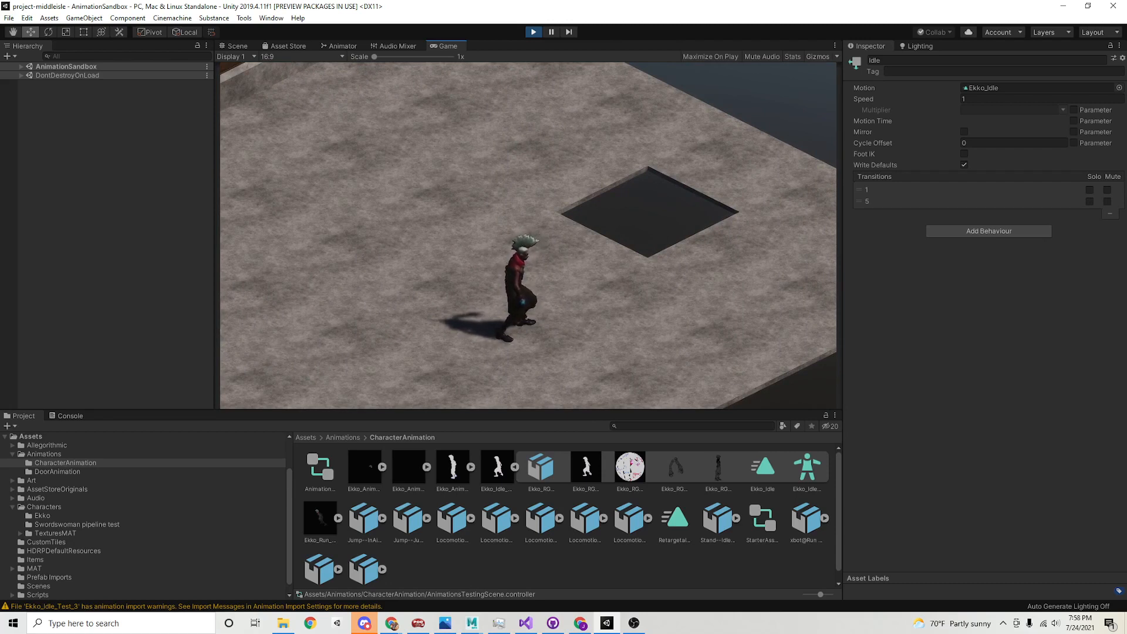
Move the character in short bursts and let it stand facing different directions to examine the idle animation
key("s")
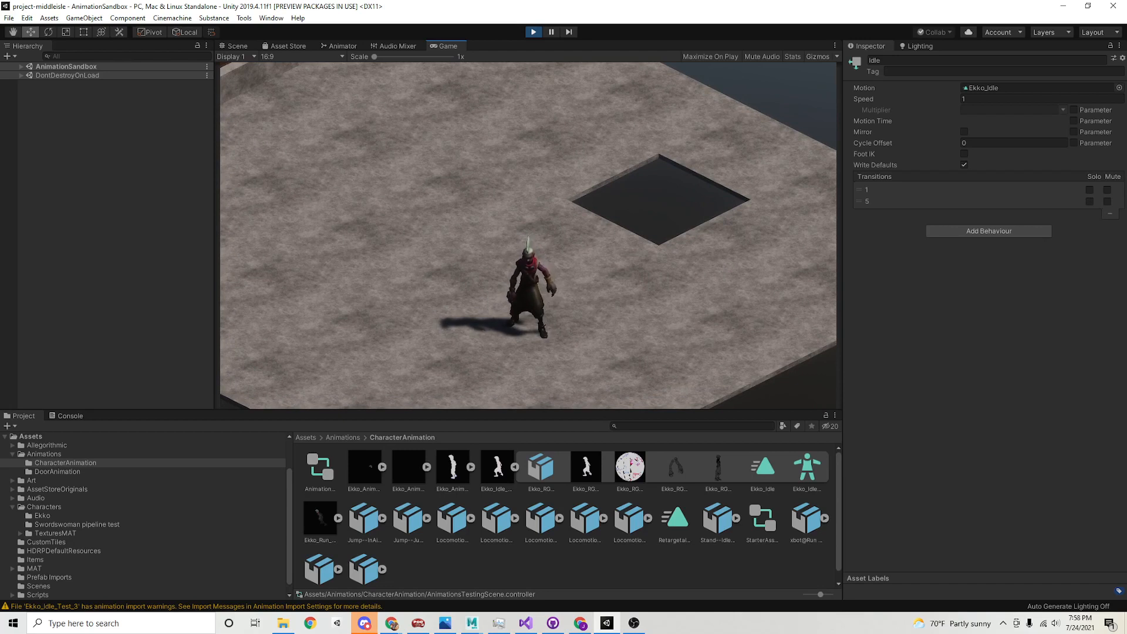
key("a")
key("s")
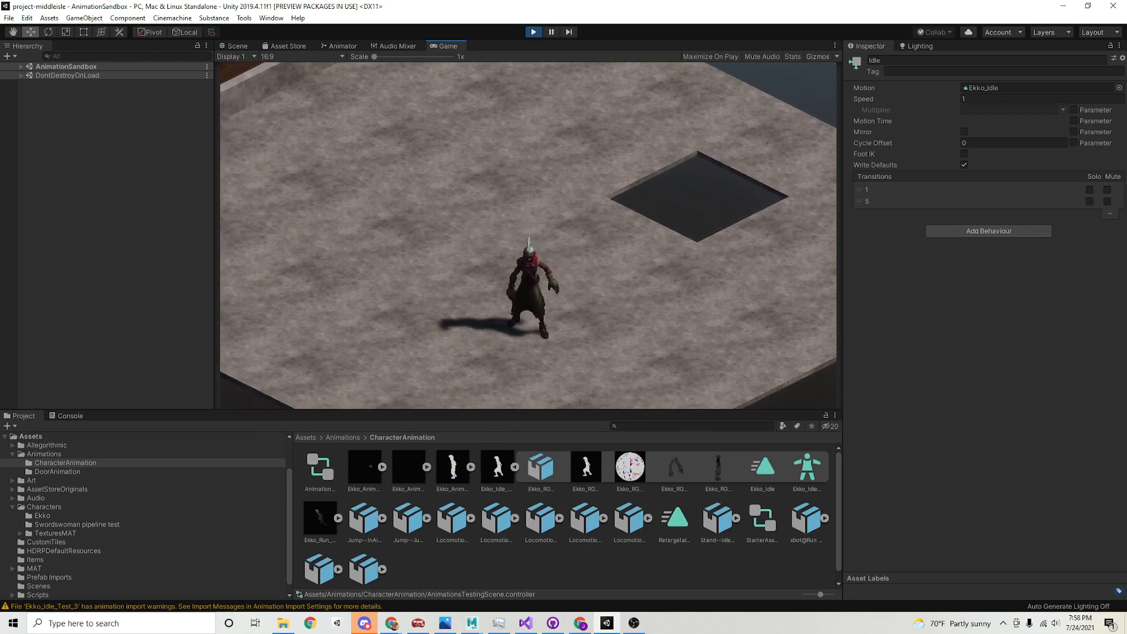
key("a")
key("w")
key("d")
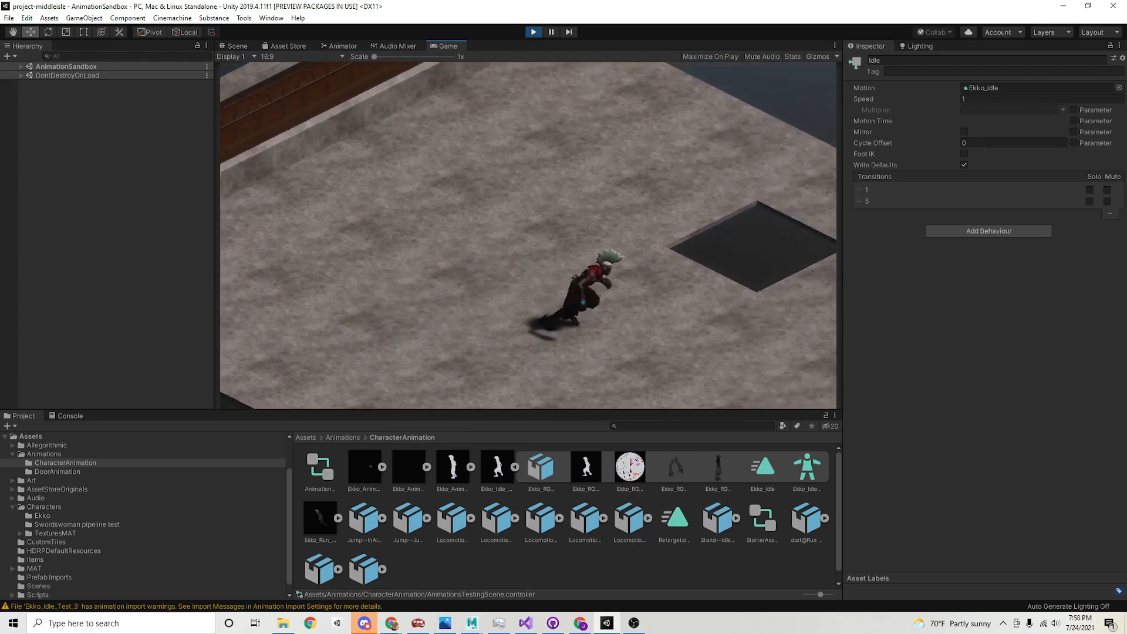
key("s")
key("a")
key("d")
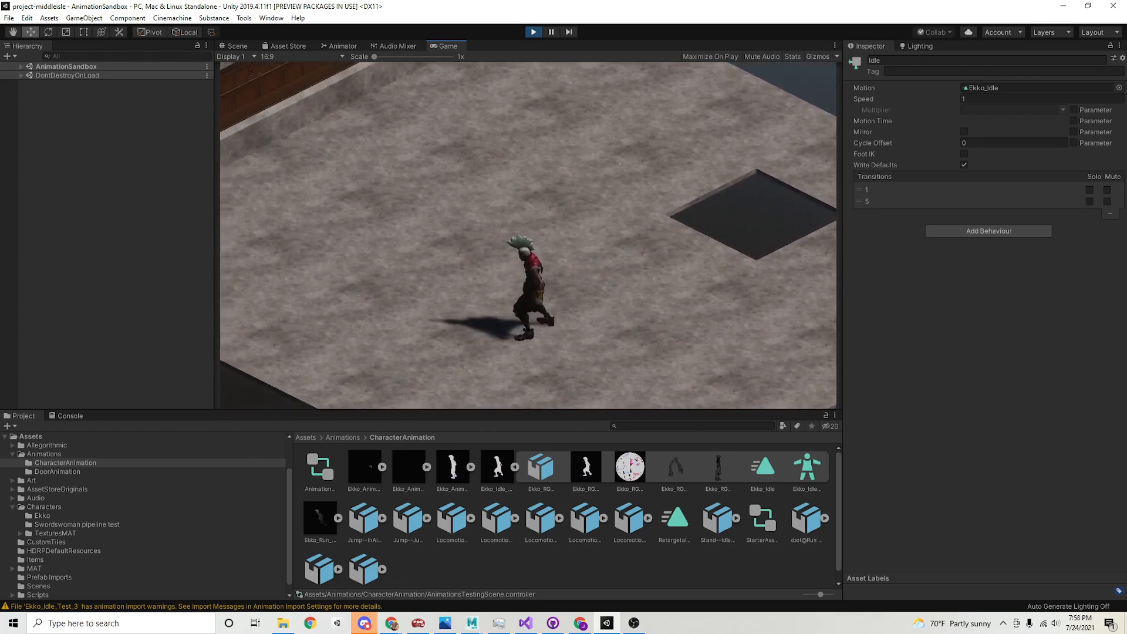
key("s")
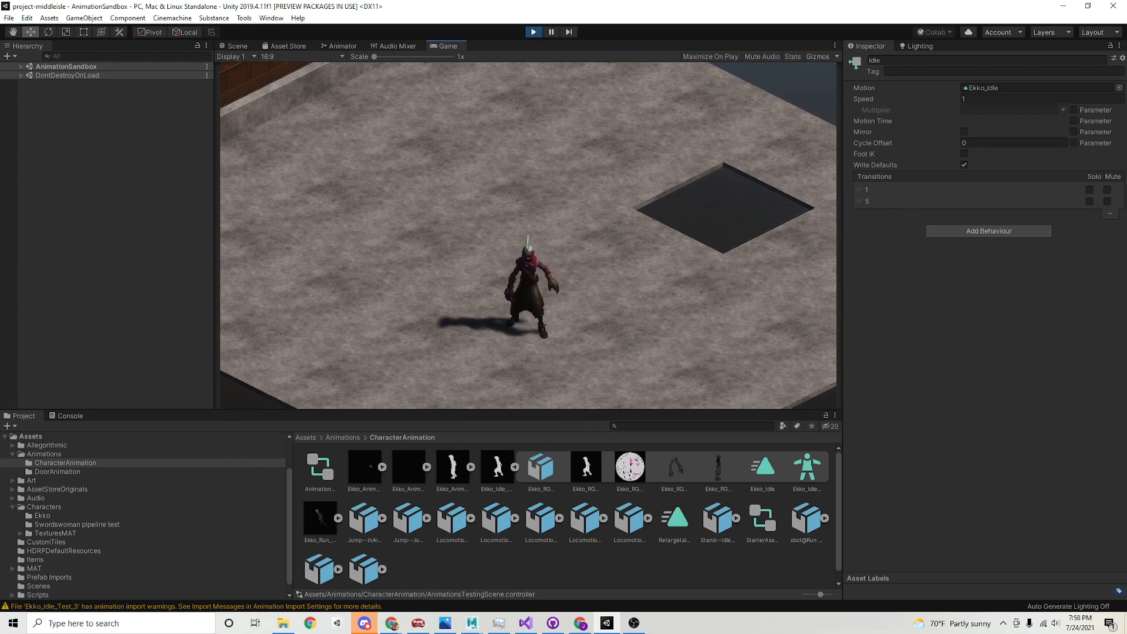
key("d")
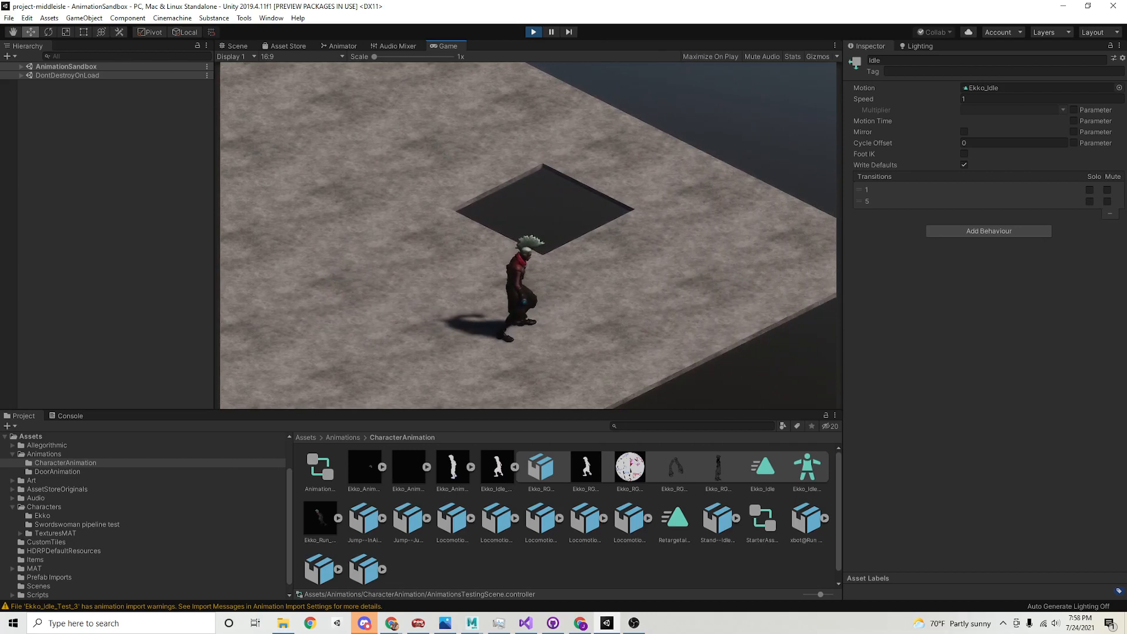
key("s")
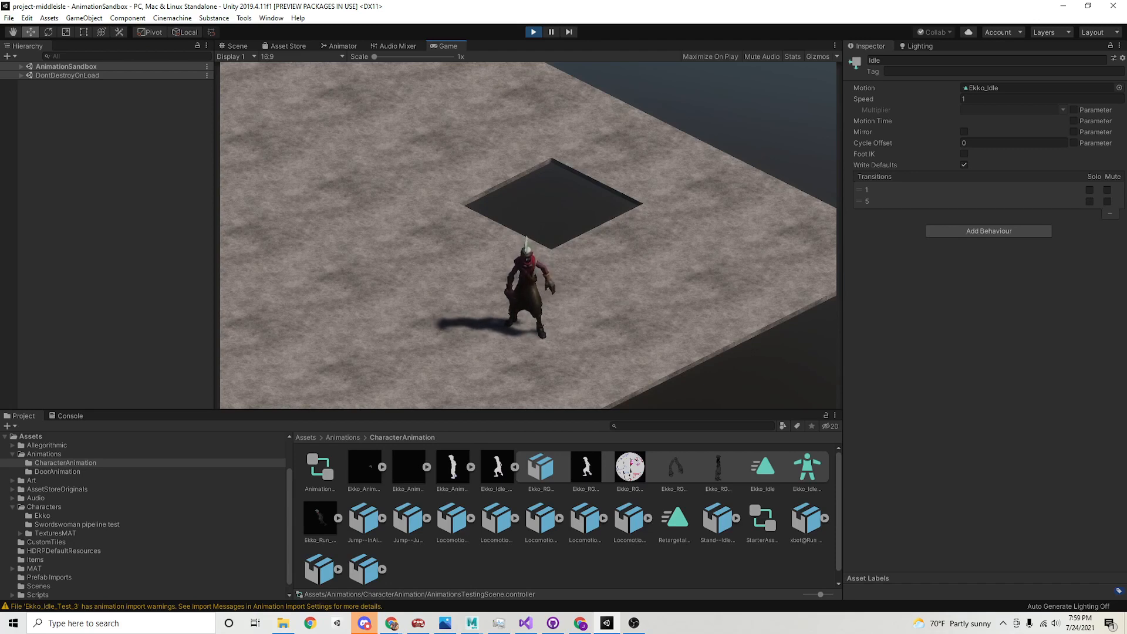
Switch to Maya and view the Ekko idle pose from another angle for comparison
left_click(472, 623)
left_click(531, 578)
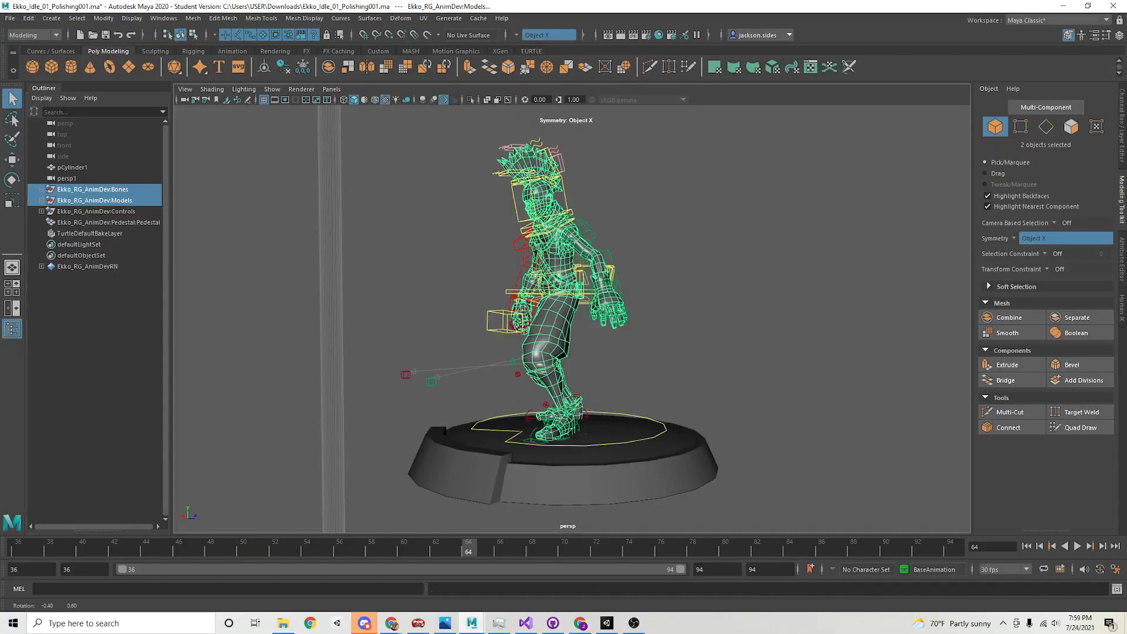
left_click_drag(517, 301, 552, 320, "alt")
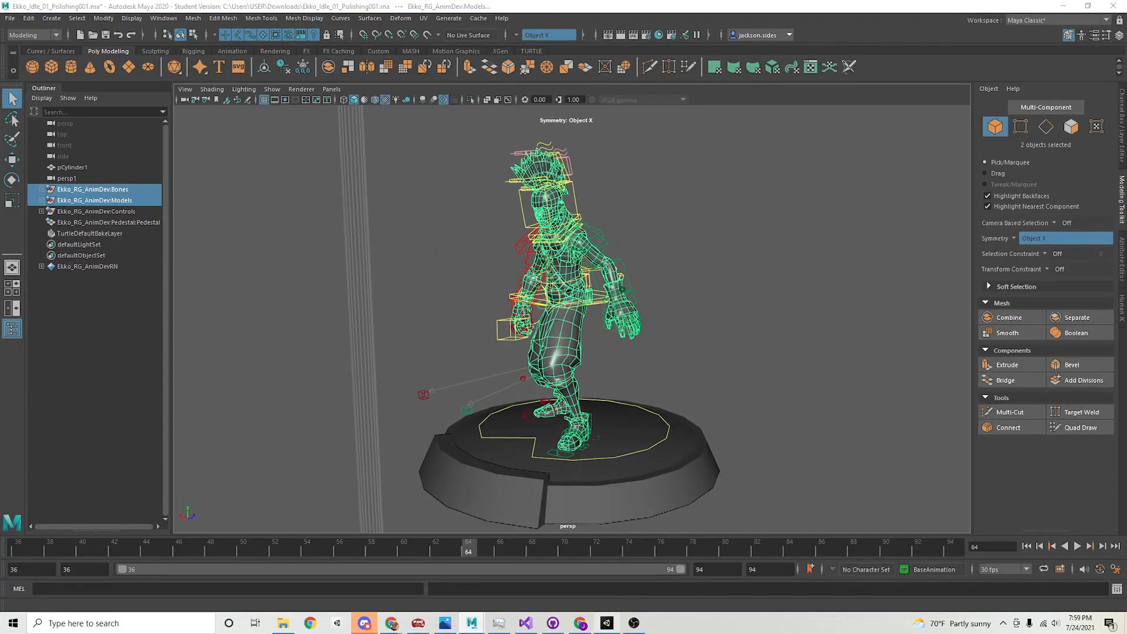
Switch back to Unity, examine the idling character up close in the Scene view, and stop play mode
left_click(607, 623)
left_click(236, 46)
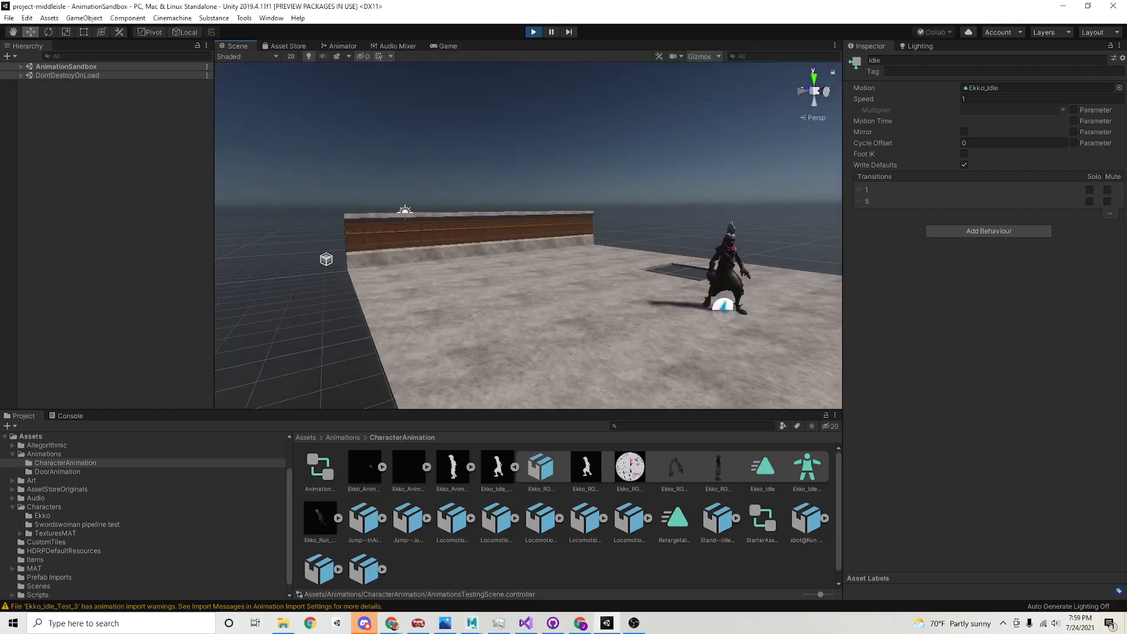
left_click_drag(528, 246, 481, 246, "alt")
right_click_drag(482, 246, 522, 247, "alt")
left_click_drag(662, 302, 564, 322, "alt")
key("ctrl+p")
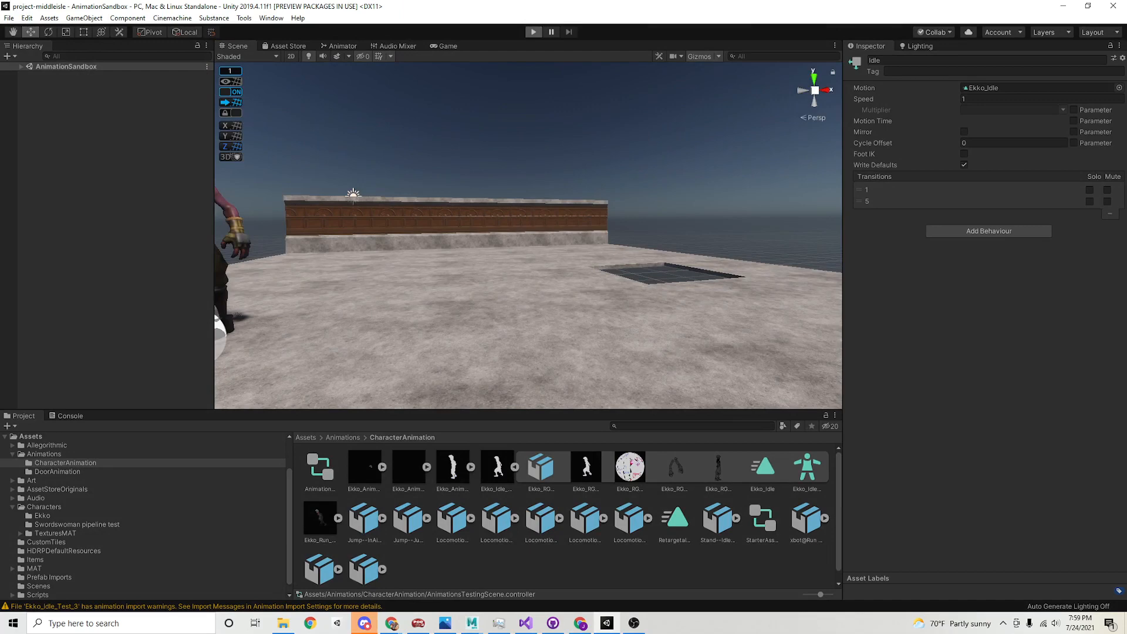
Restart play mode, detach the Game view into a separate window, and walk the character while watching it in the Scene view
key("ctrl+p")
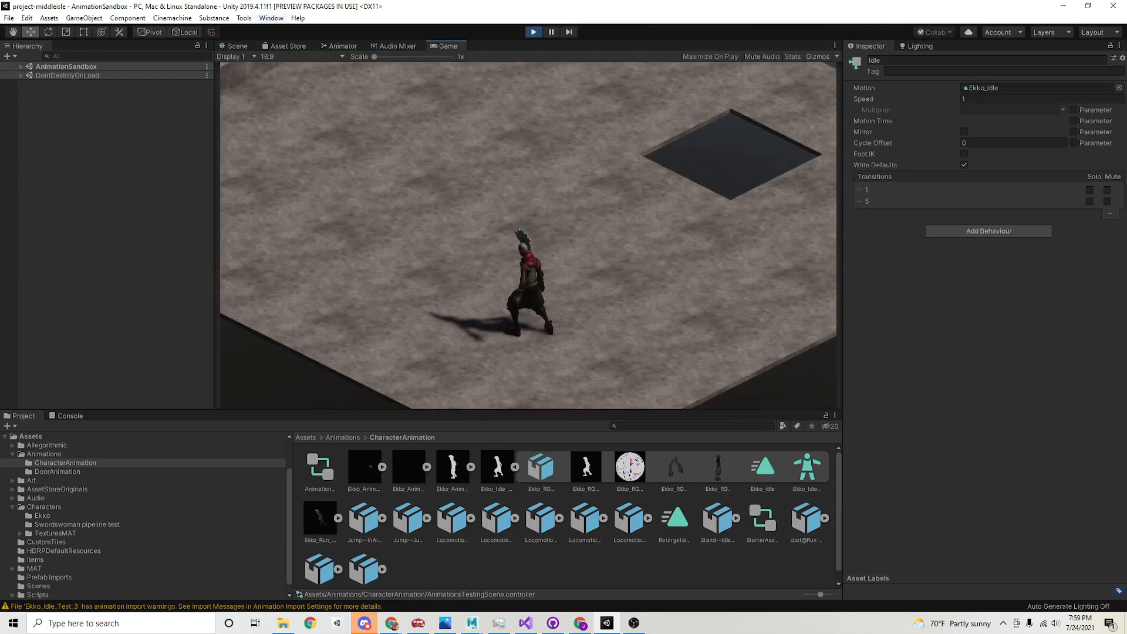
key("ctrl+1")
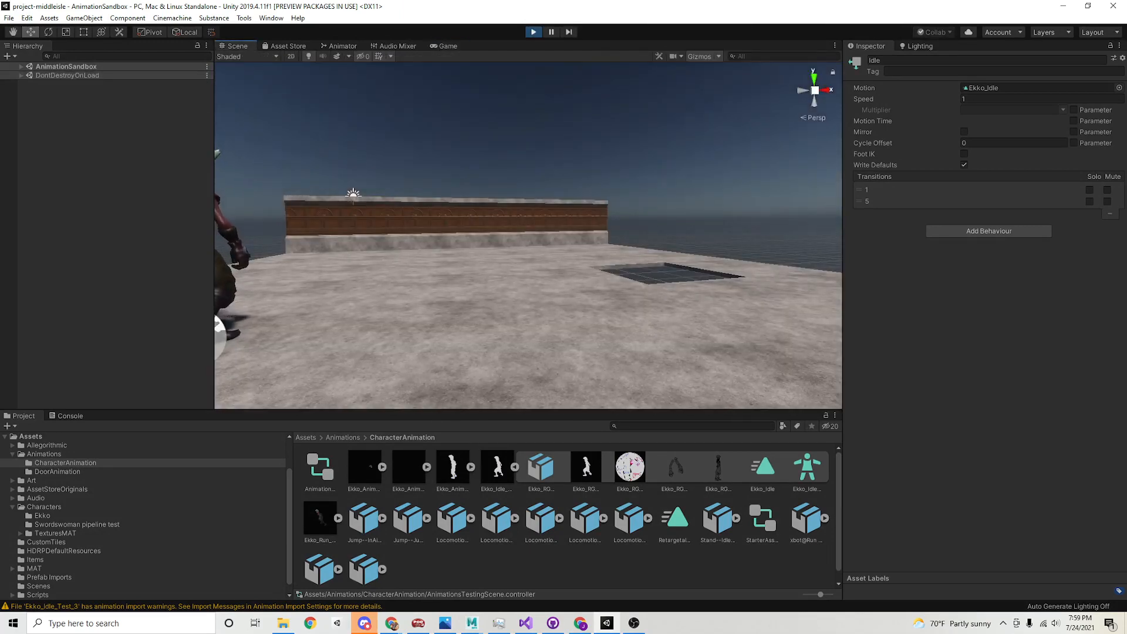
left_click(457, 249)
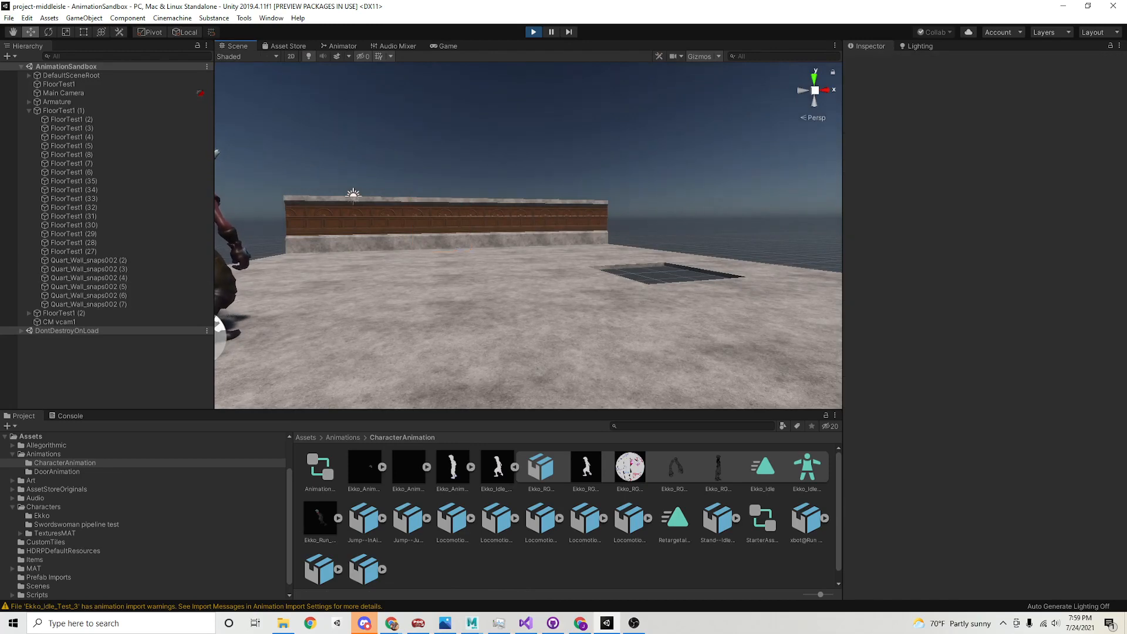
key("ctrl+2")
left_click_drag(447, 46, 1126, 76)
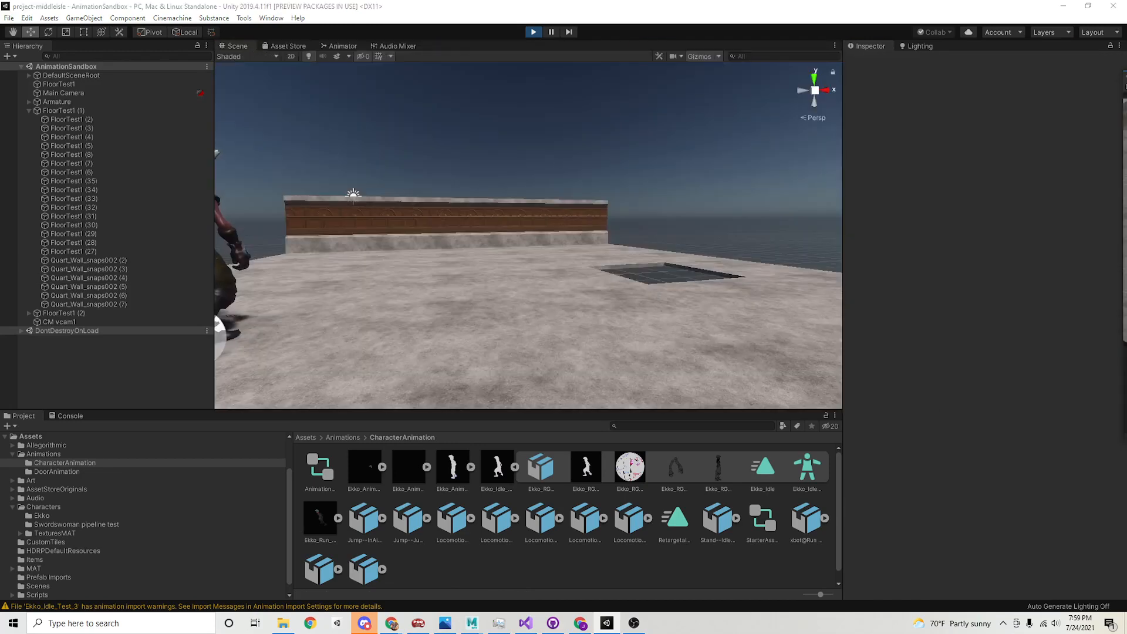
key("w")
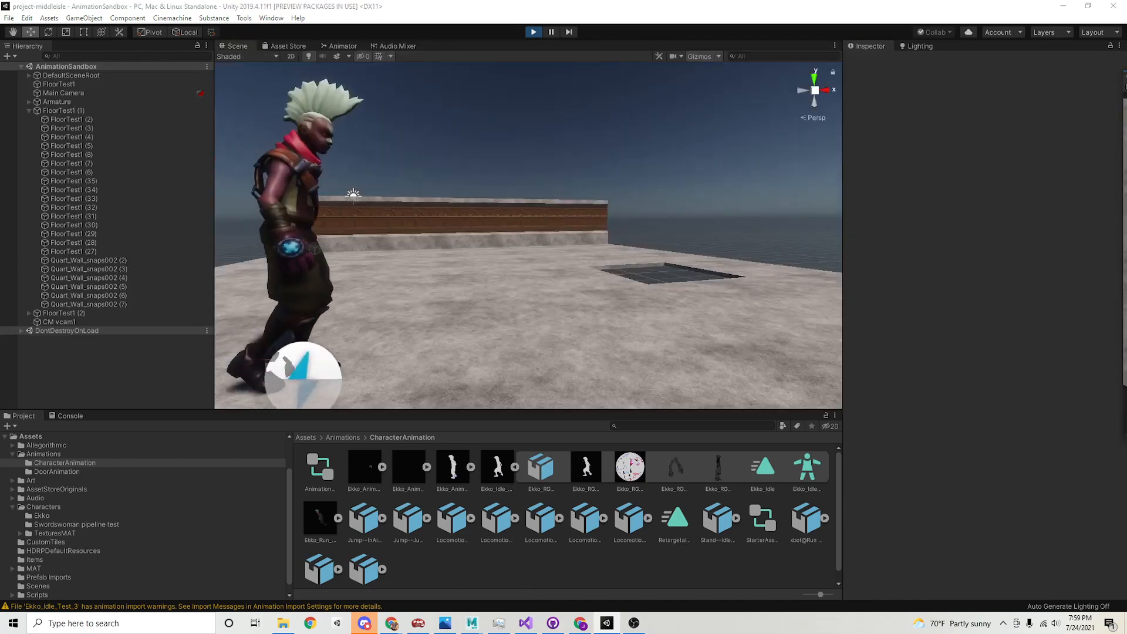
Walk the character in different directions and examine the walk animation from the side in the Scene view
key("s")
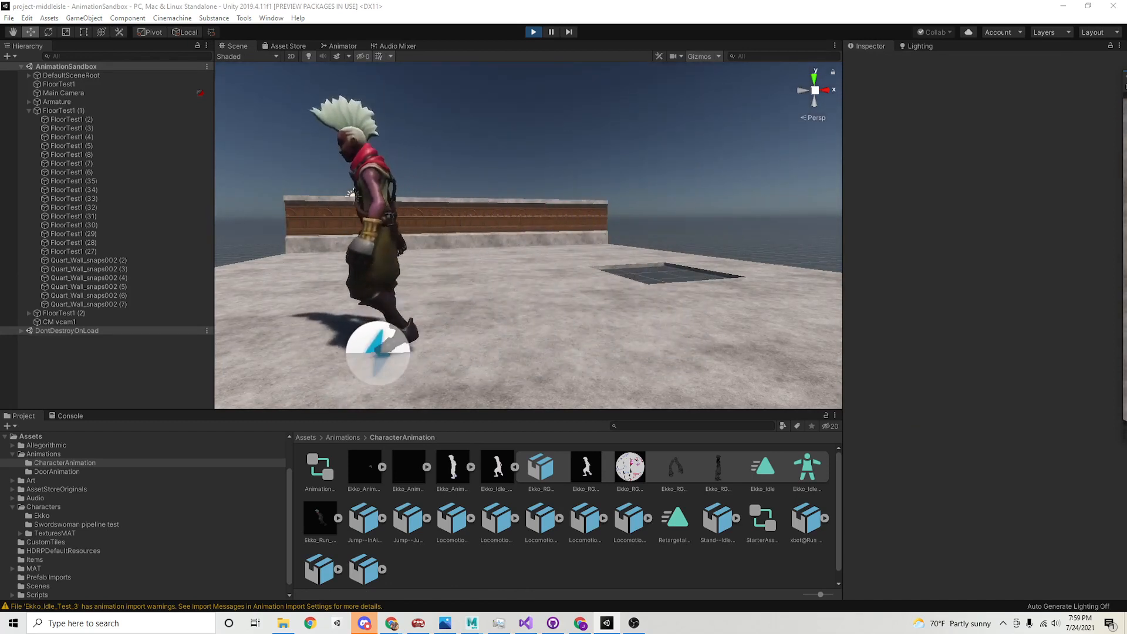
key("d")
key("w")
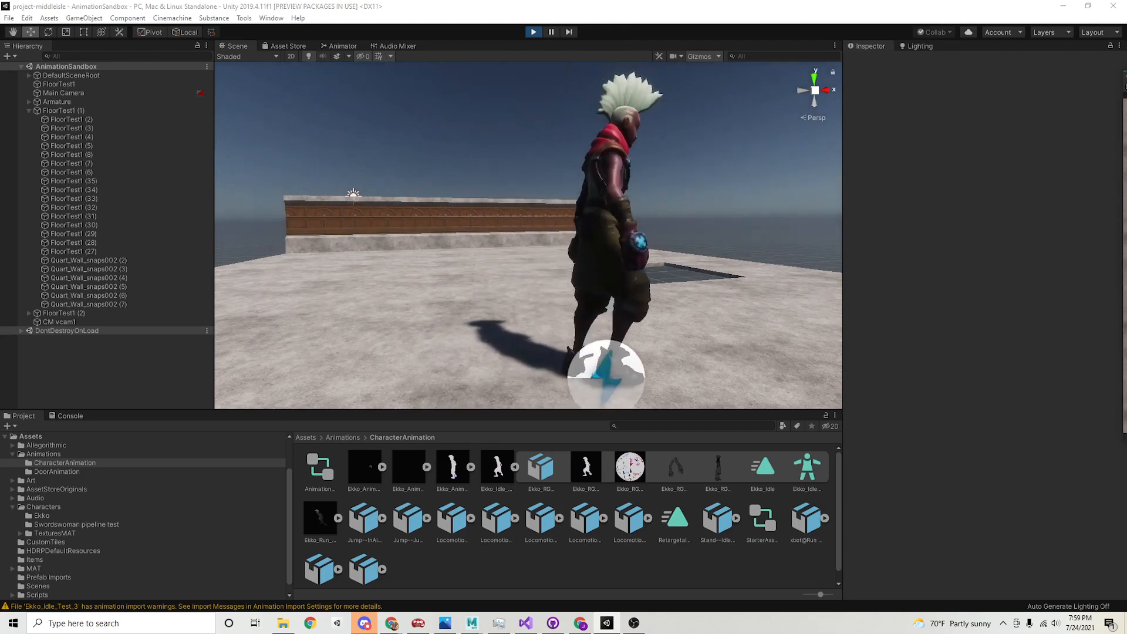
key("s")
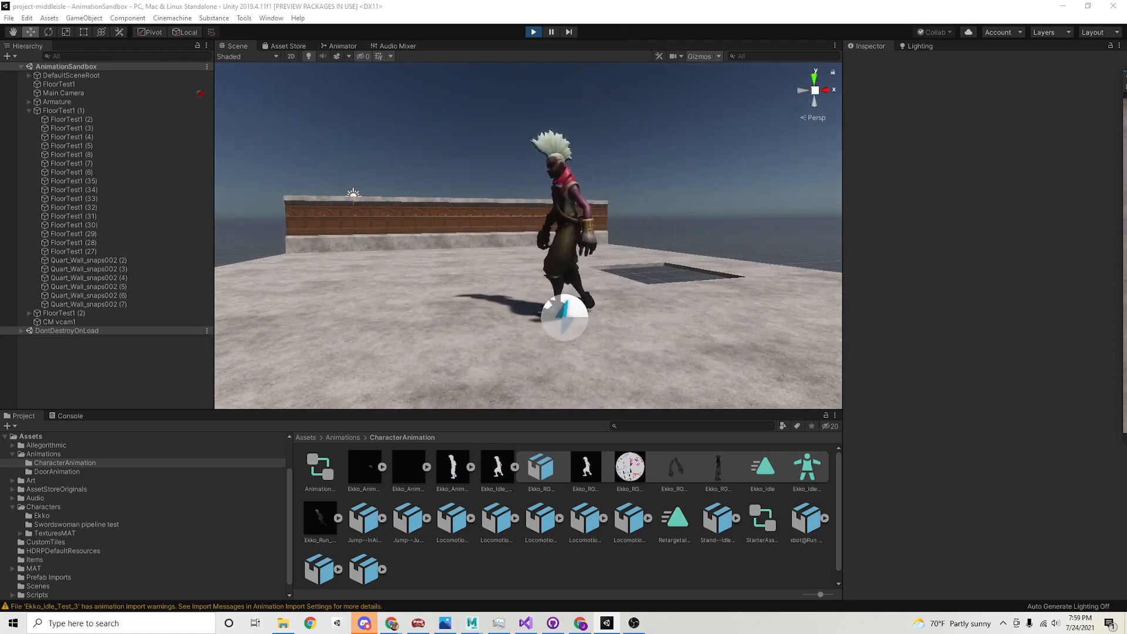
key("d")
key("a")
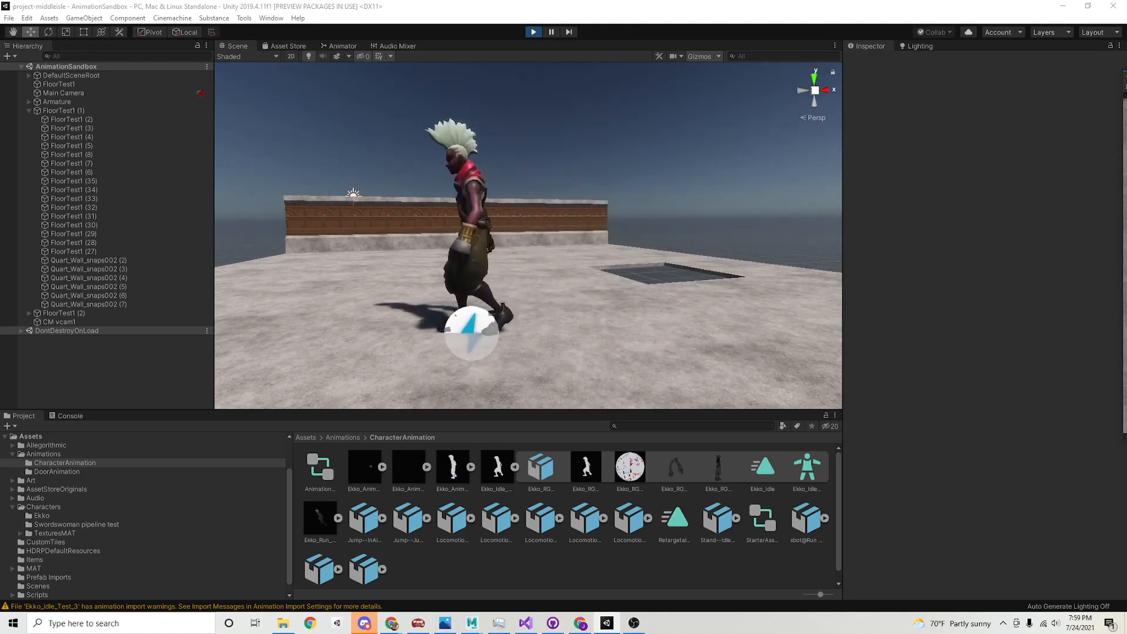
Dock the detached Game view back into the main editor window and select the Armature object
left_click_drag(1125, 76, 573, 97)
left_click_drag(237, 45, 405, 170)
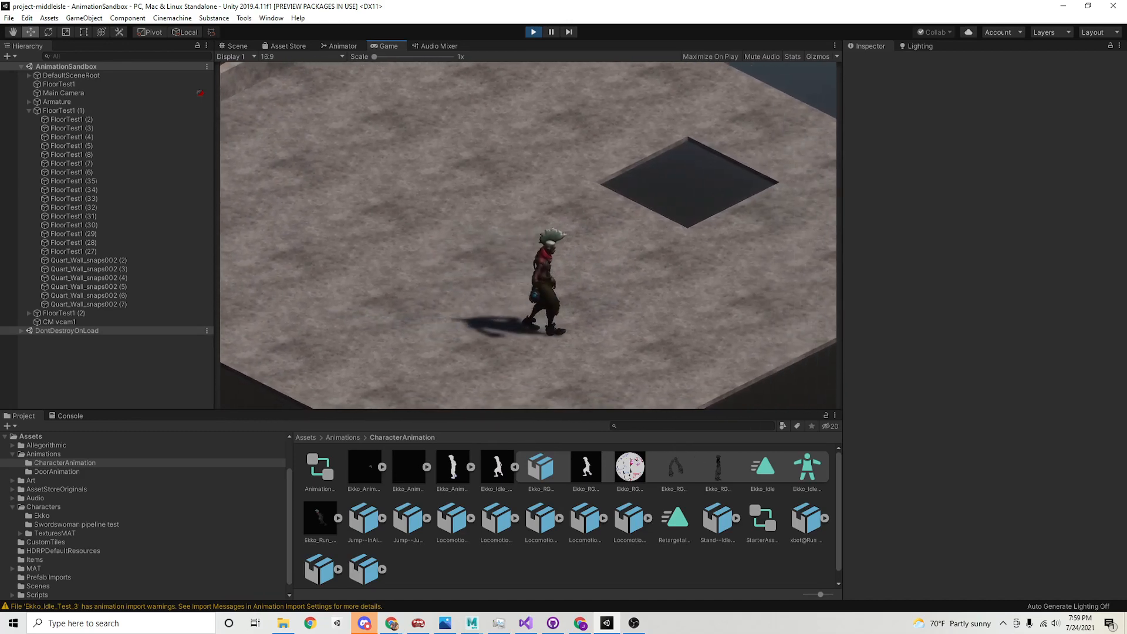
left_click(57, 103)
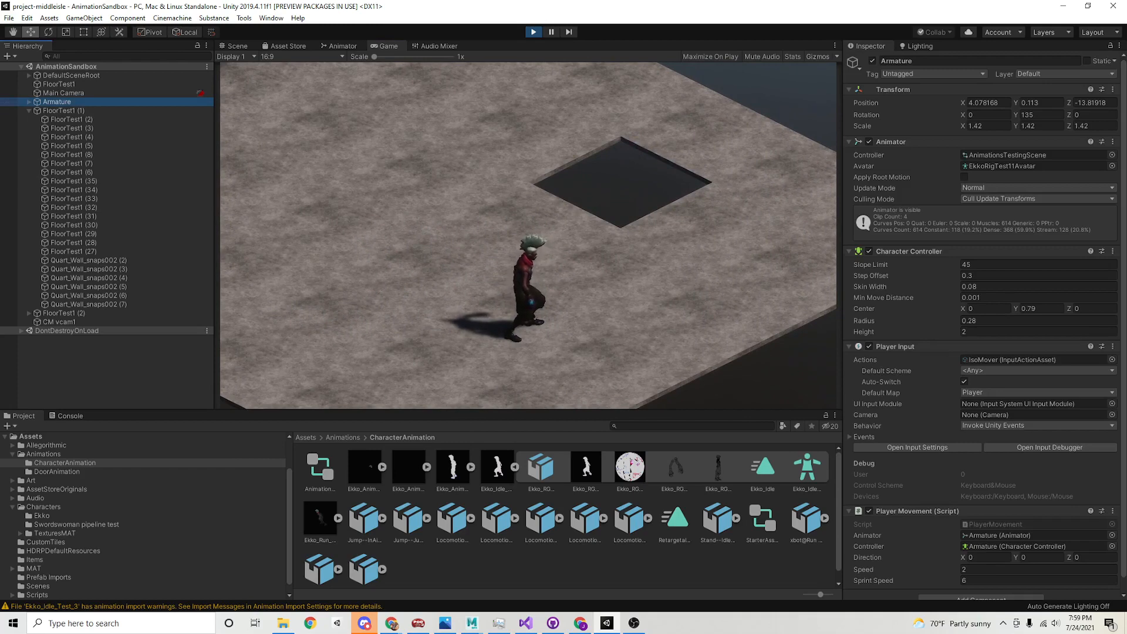
Walk the character back and forth in the Game view to compare its movement speed with the walk animation
left_click(470, 223)
key("a")
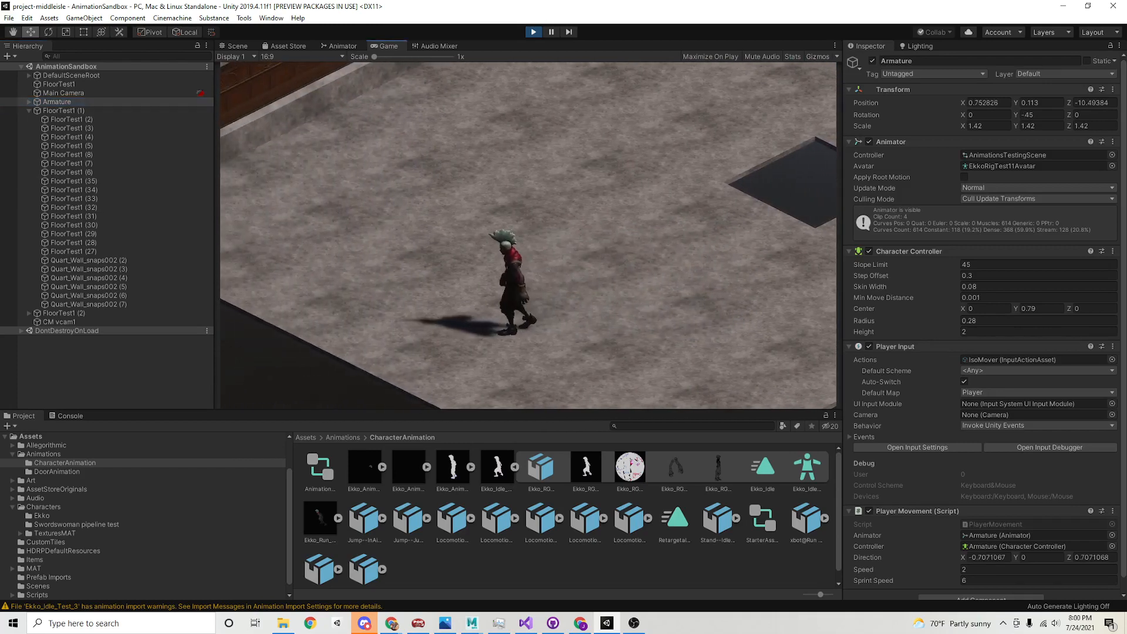
key("d")
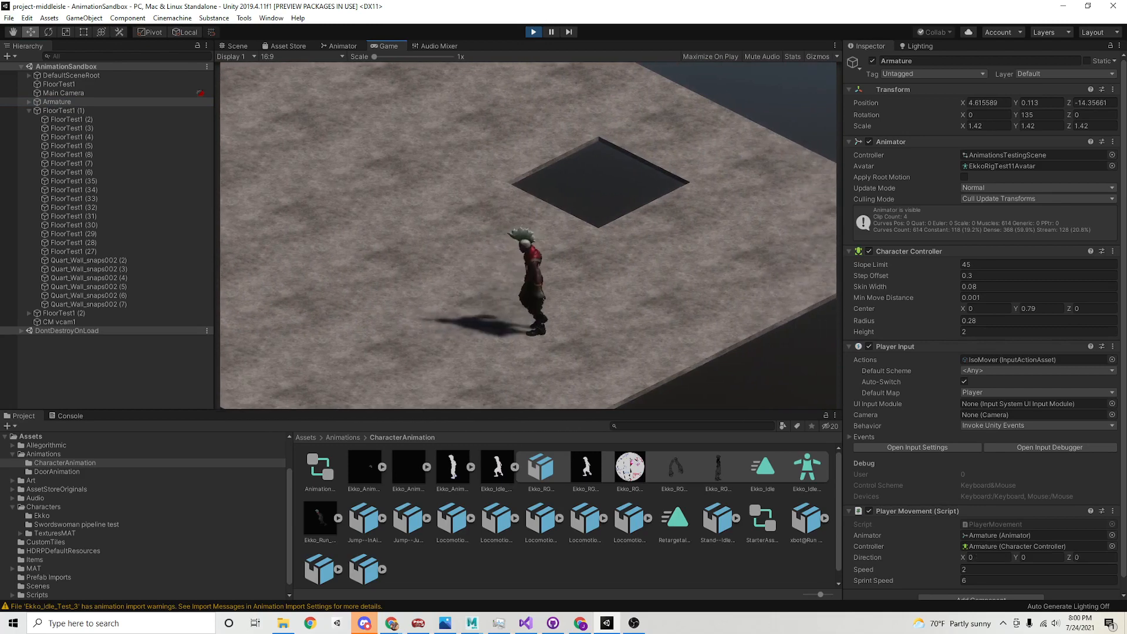
key("a")
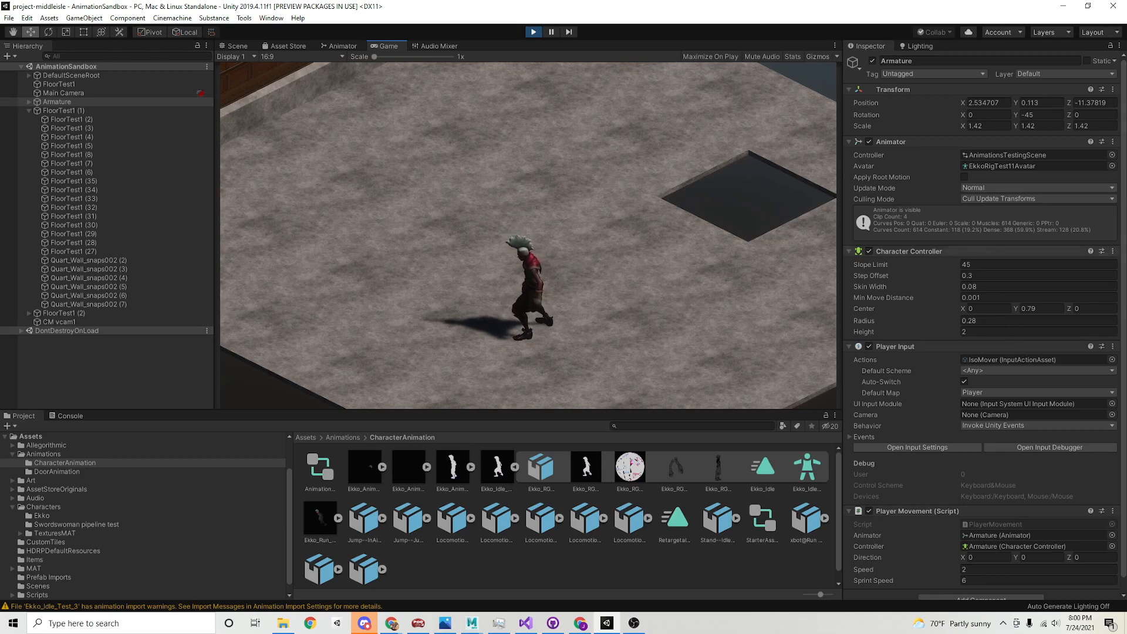
Lower the Player Movement Speed to 0.81 during play mode and walk the character to test it
scroll(986, 326, "down", 1)
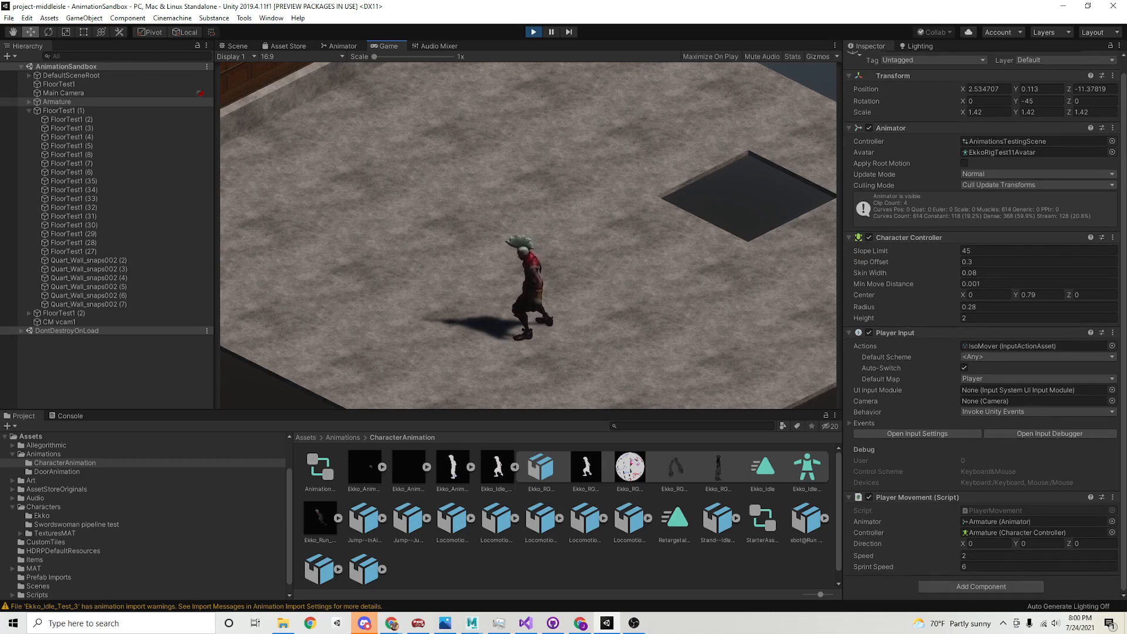
left_click_drag(871, 555, 855, 555)
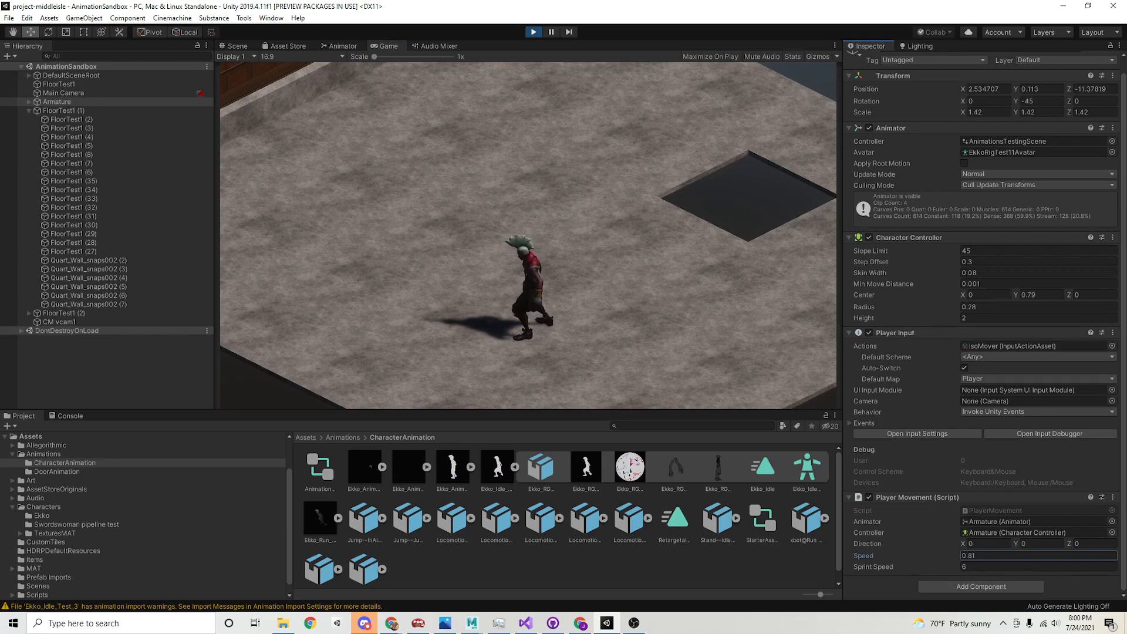
key("a")
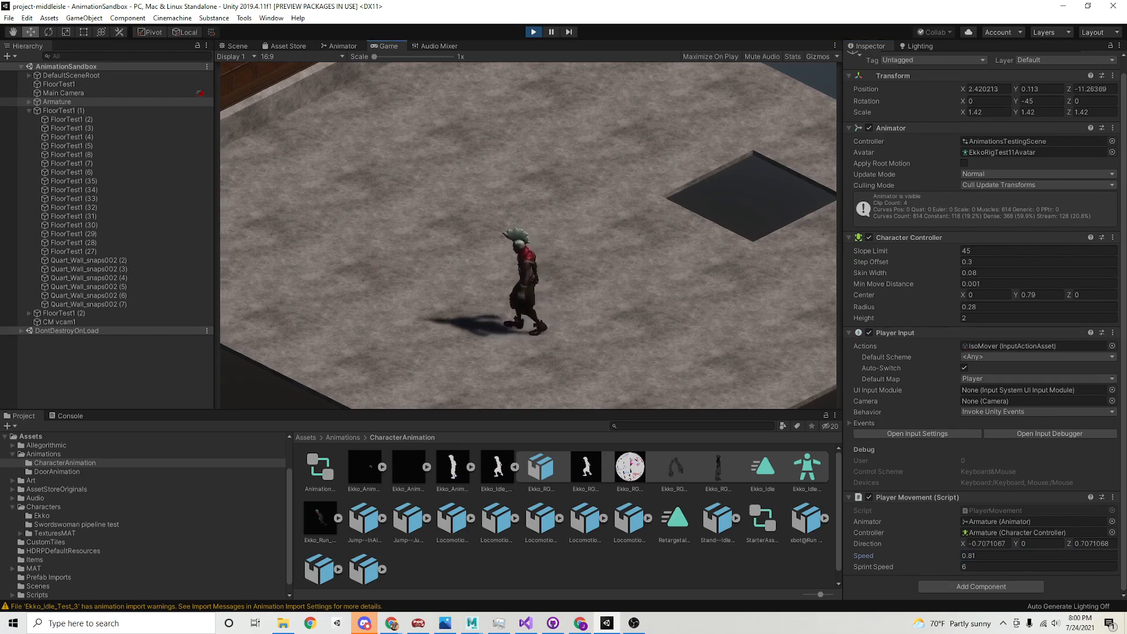
Try Player Movement Speed values of 1.29 and 1.08 while walking the character back and forth
left_click_drag(863, 555, 872, 555)
key("a")
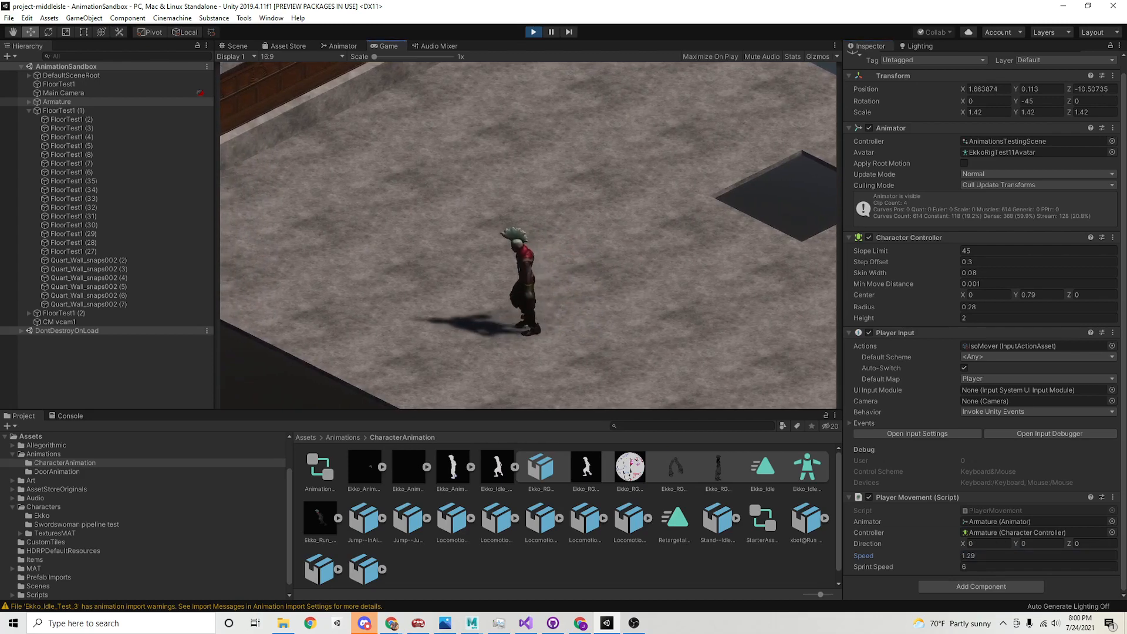
key("d")
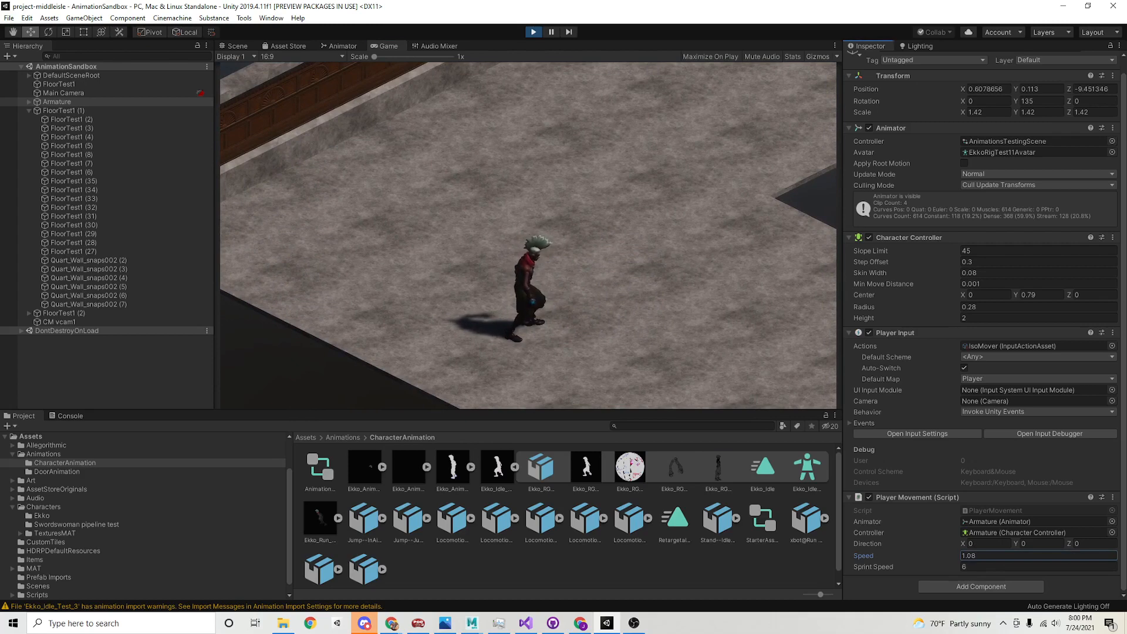
key("d")
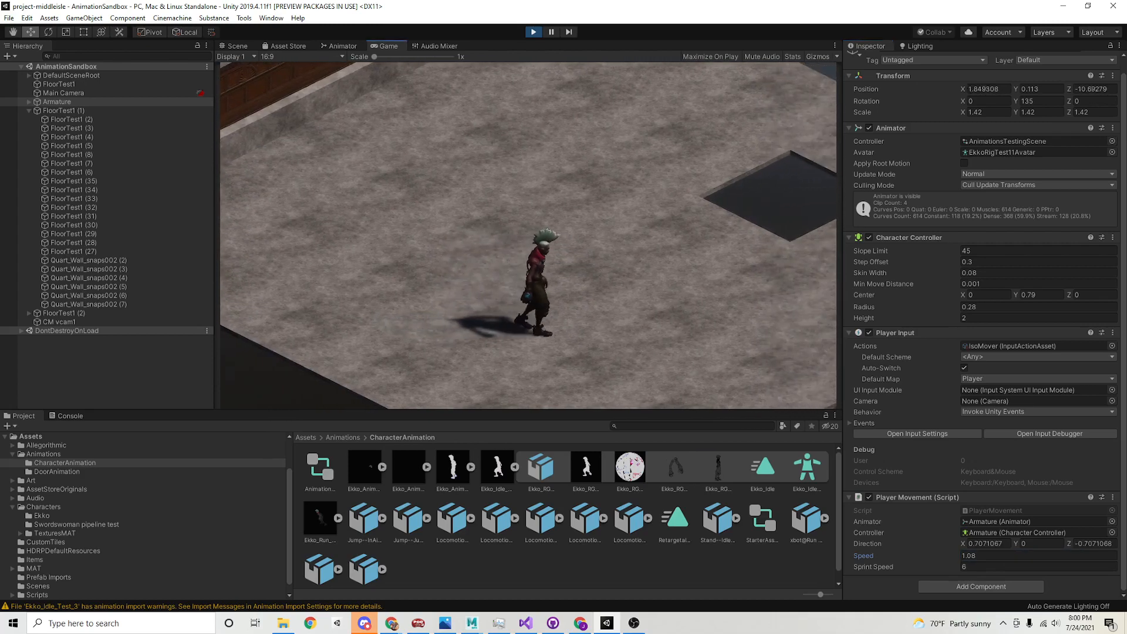
key("d")
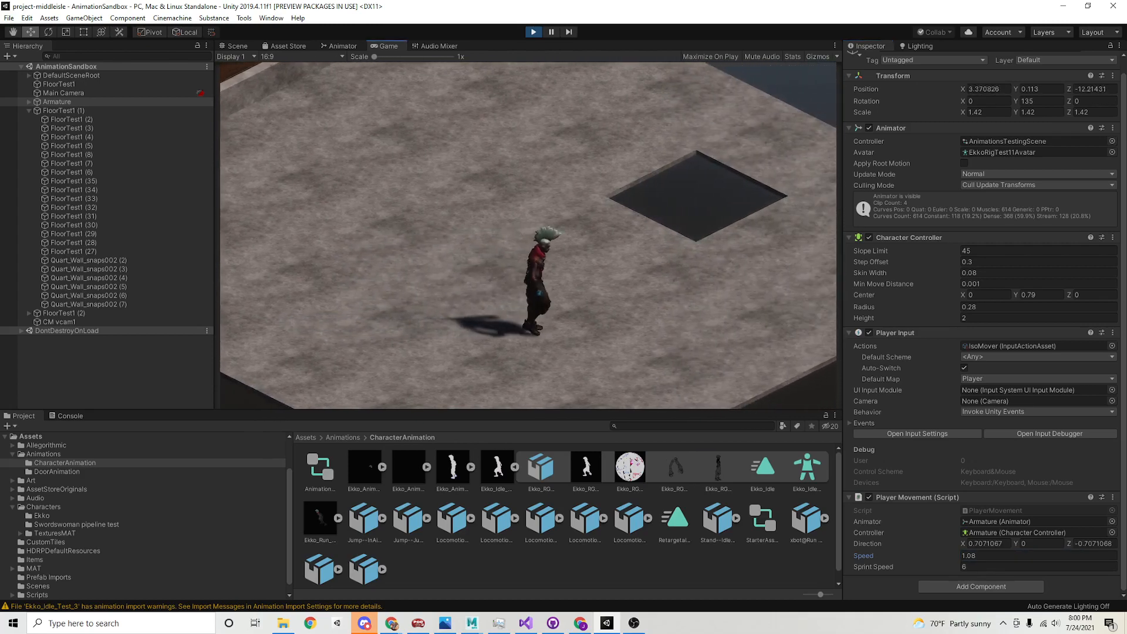
key("d")
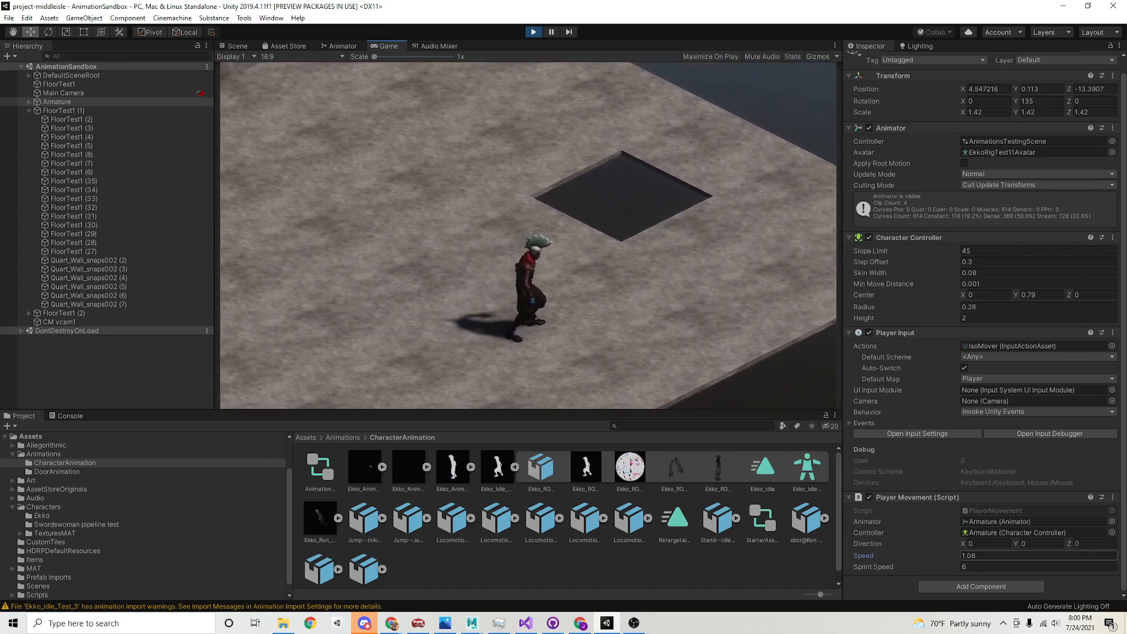
Stop play mode and set the Armature's Player Movement Speed to 1
key("ctrl+p")
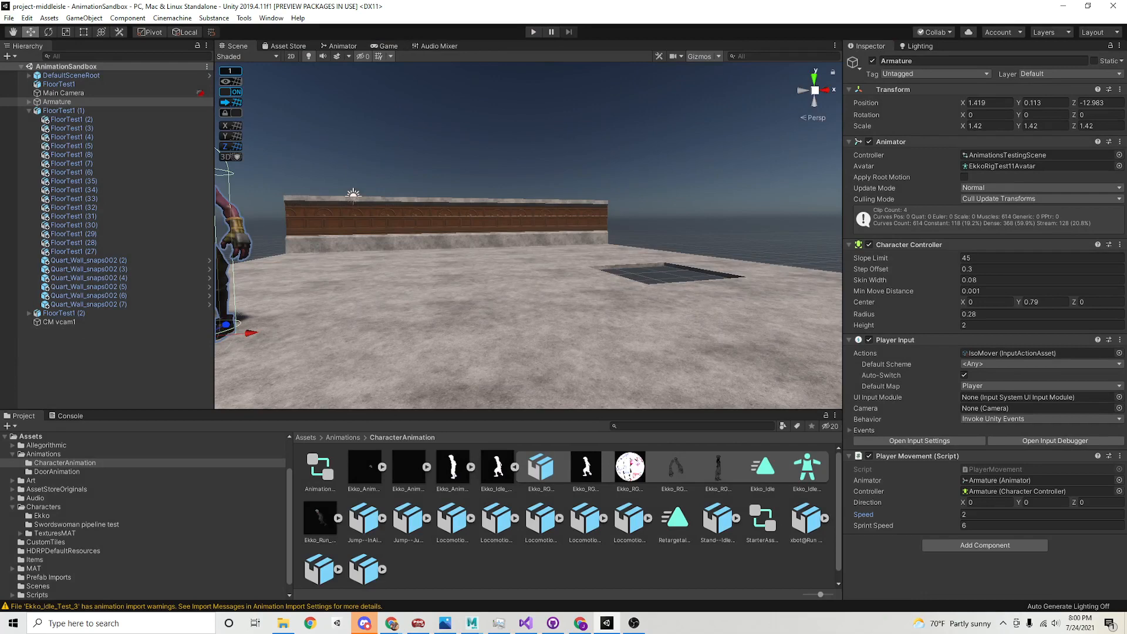
left_click(1021, 514)
type("1")
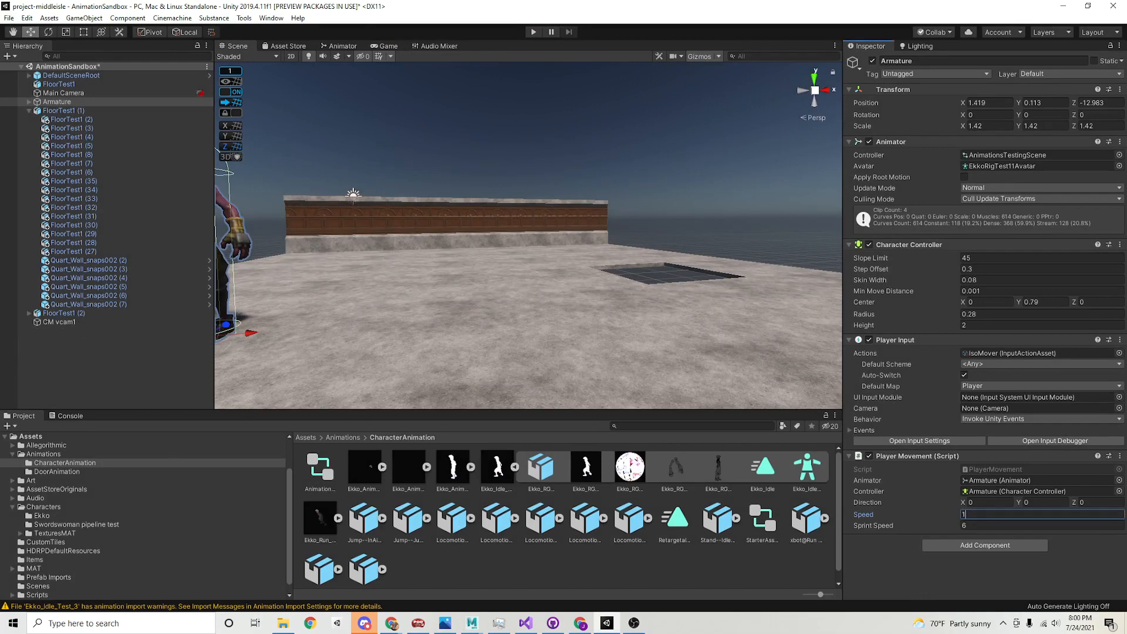
left_click(722, 346)
left_click(693, 159)
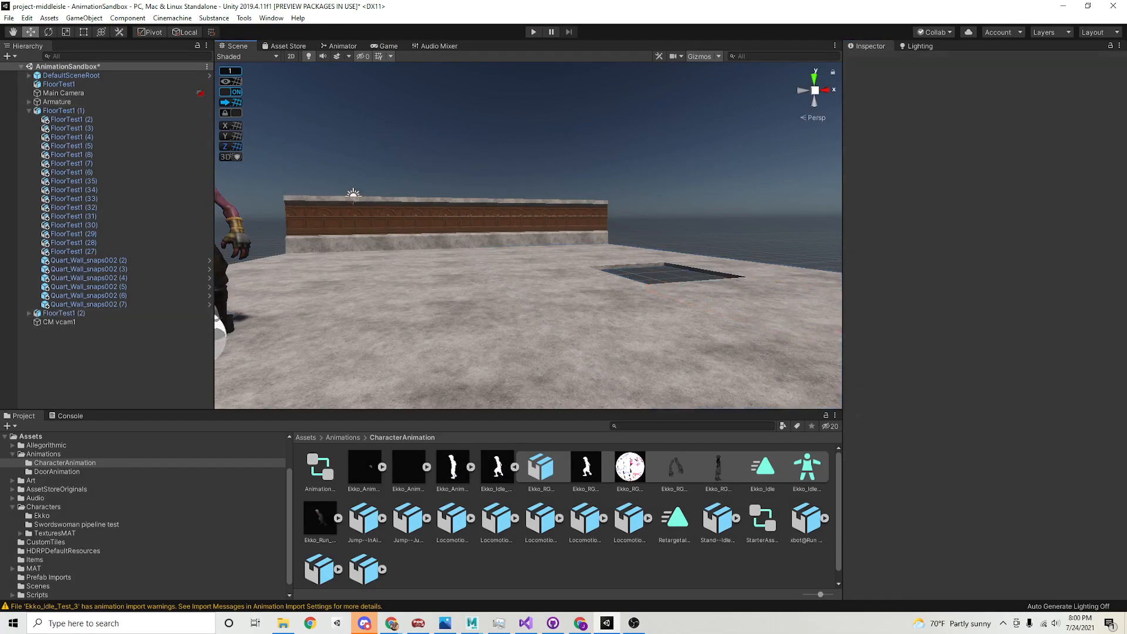
left_click(235, 233)
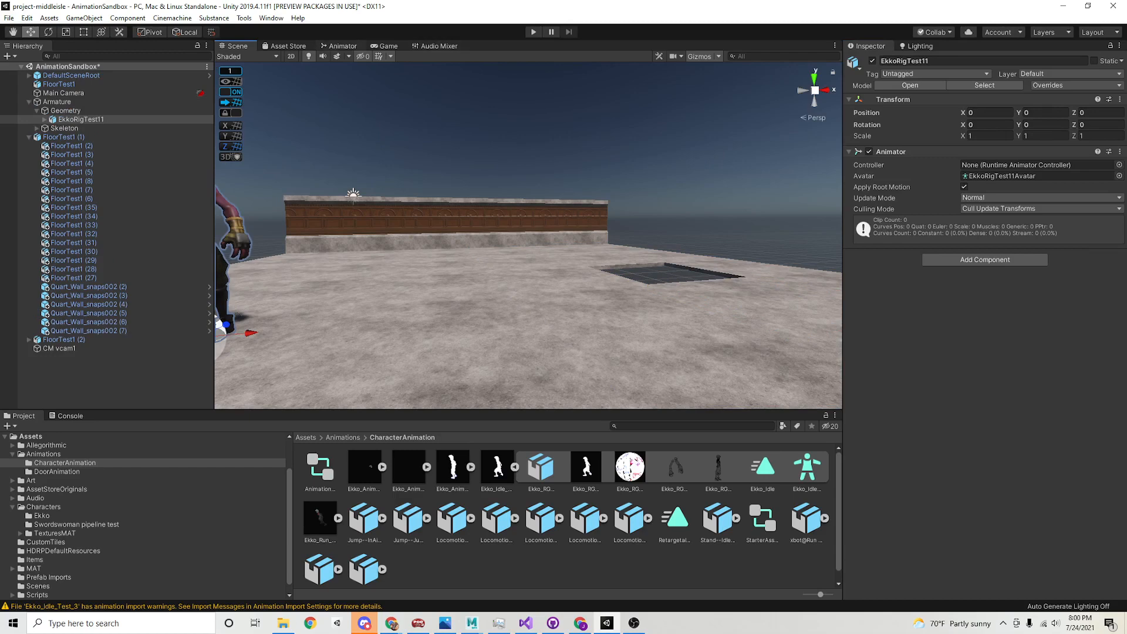
Restart play mode in the Game view and walk the character in all directions to test the new speed
left_click(387, 46)
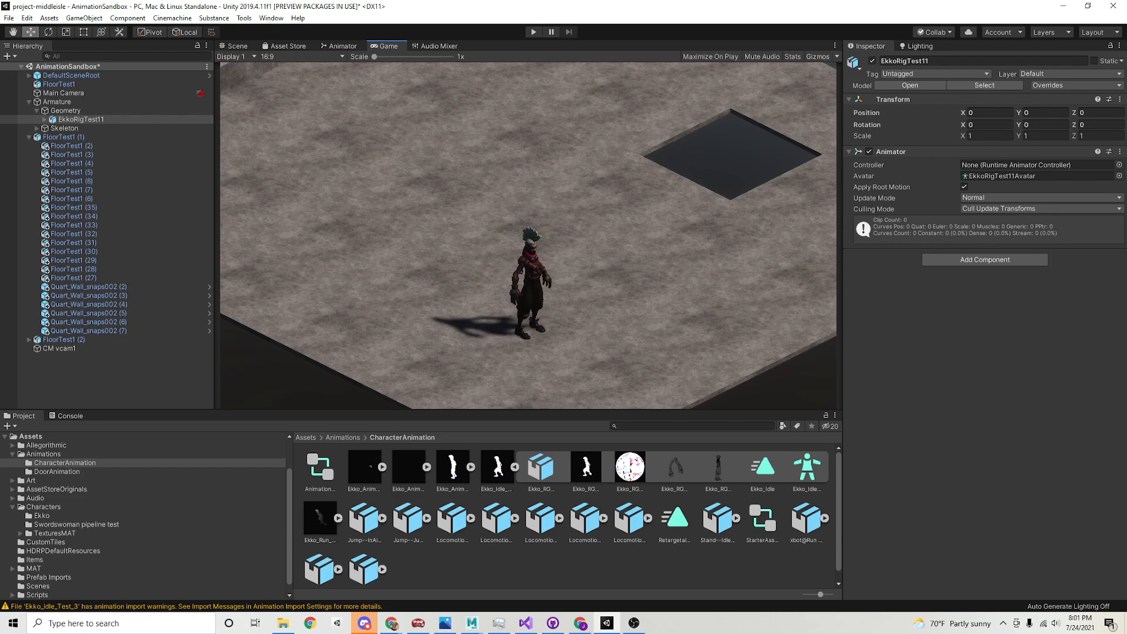
key("ctrl+p")
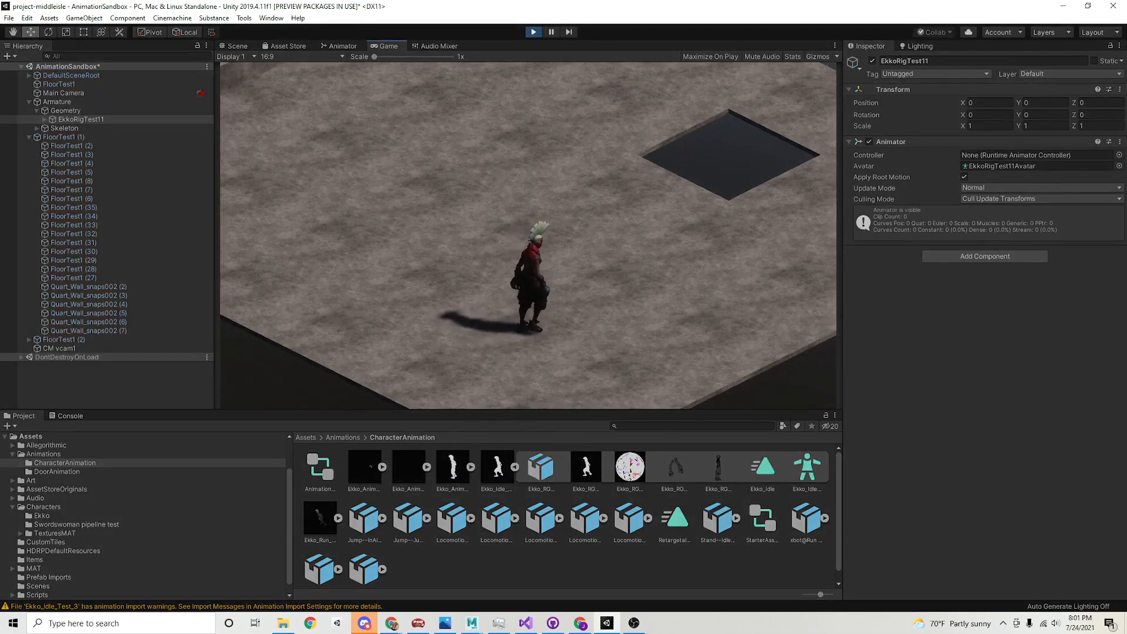
key("a")
key("w")
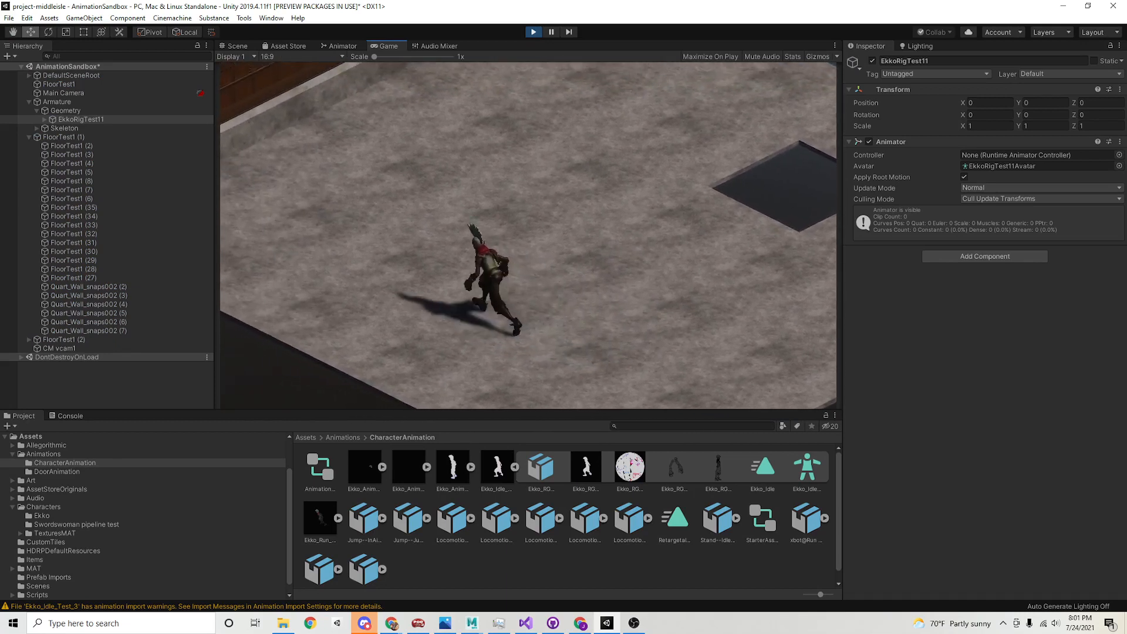
key("d")
key("s")
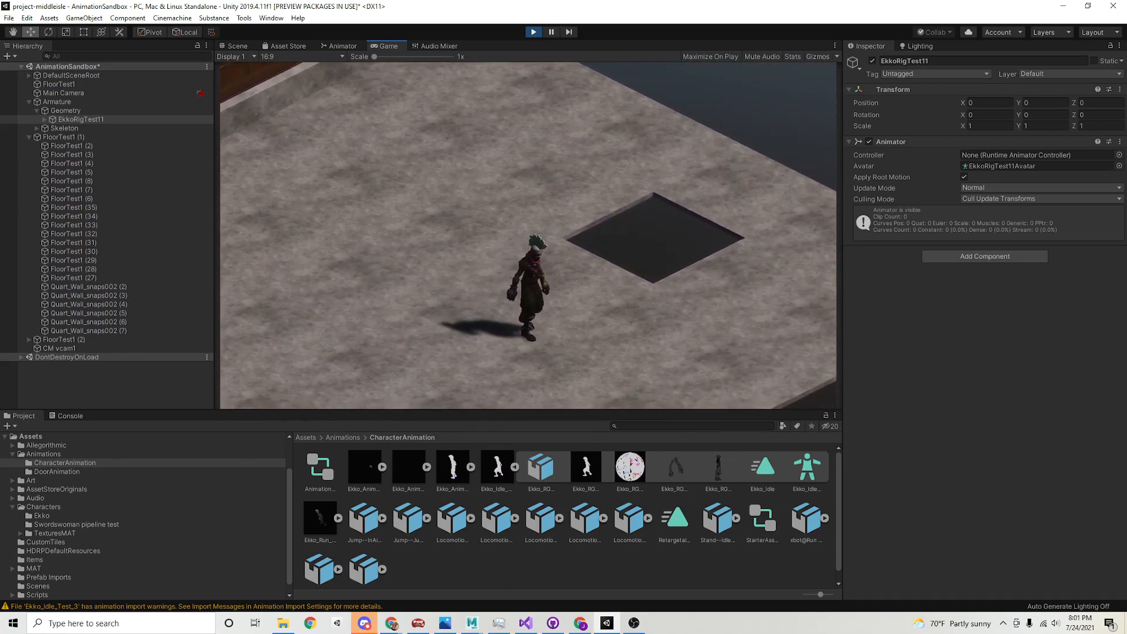
key("d")
key("a")
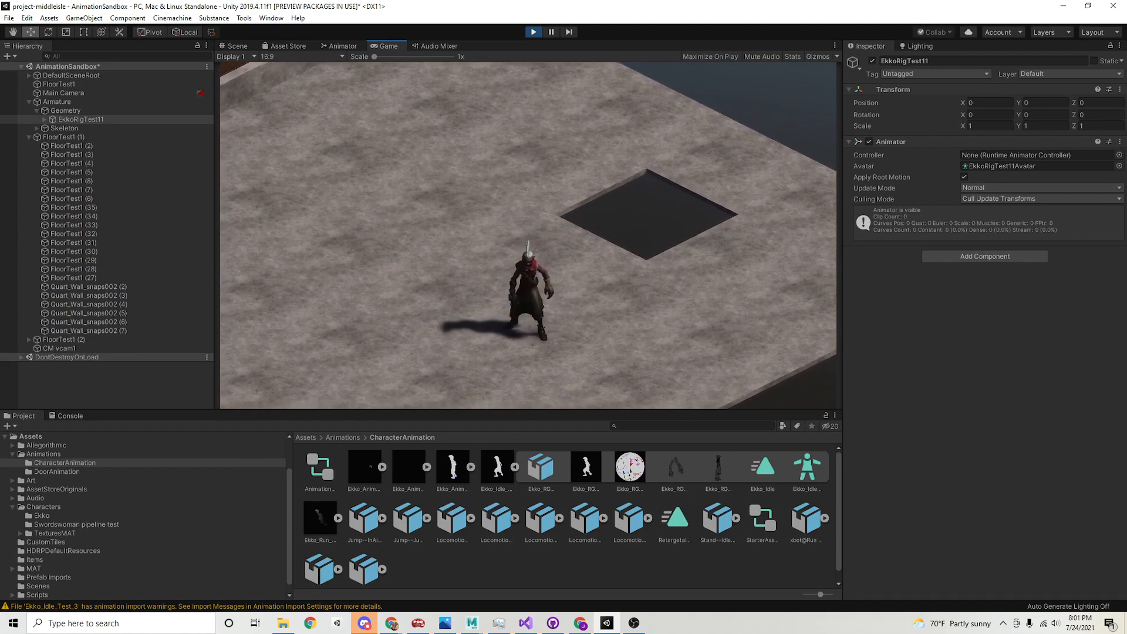